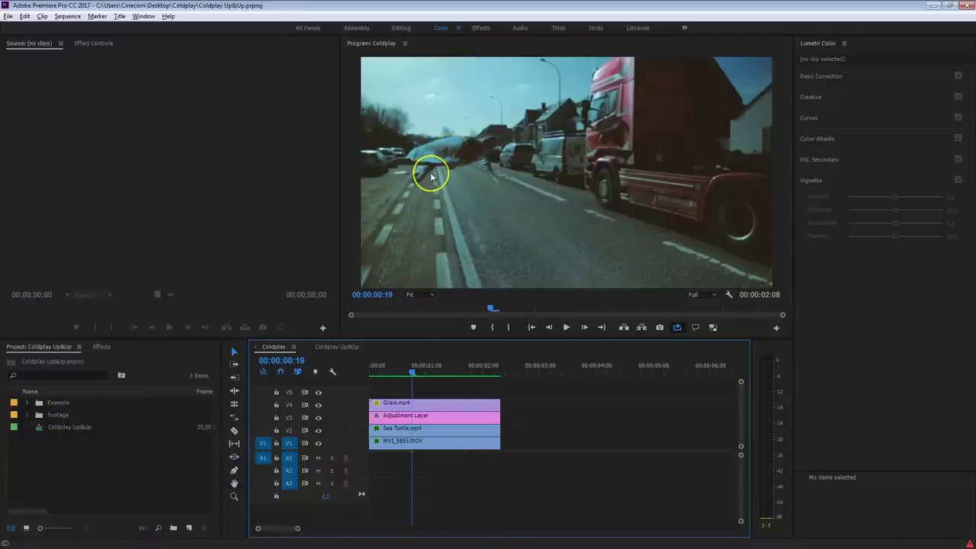
# - Scrub through the finished Coldplay sequence, and open the Coldplay Up&Up sequence to preview its sea turtle footage
pyautogui.moveTo(420, 365); pyautogui.dragTo(478, 373)
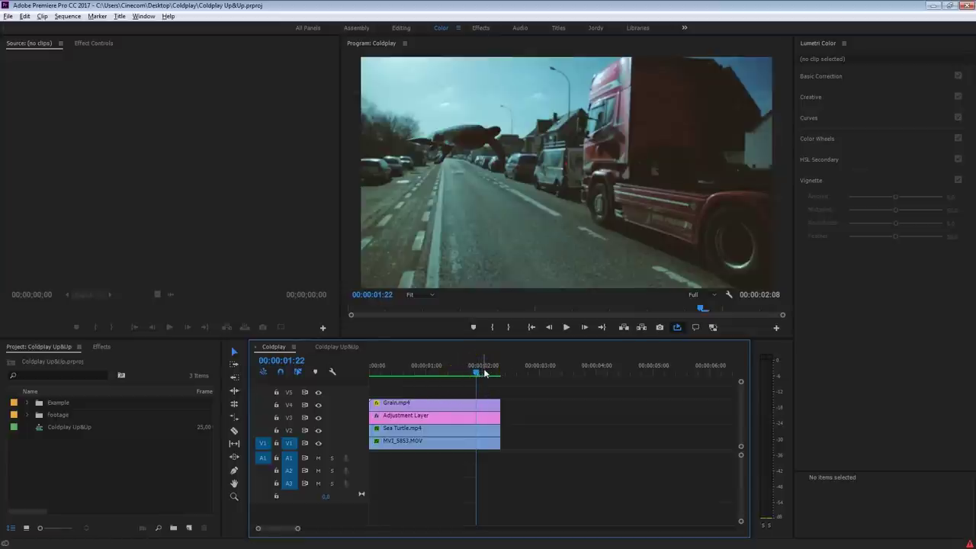
pyautogui.click(332, 347)
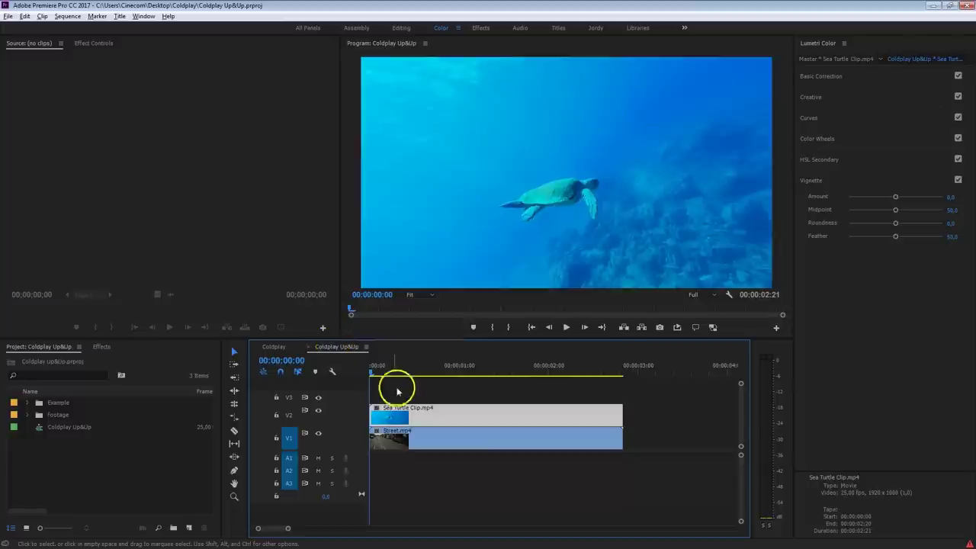
pyautogui.moveTo(384, 370); pyautogui.dragTo(508, 374)
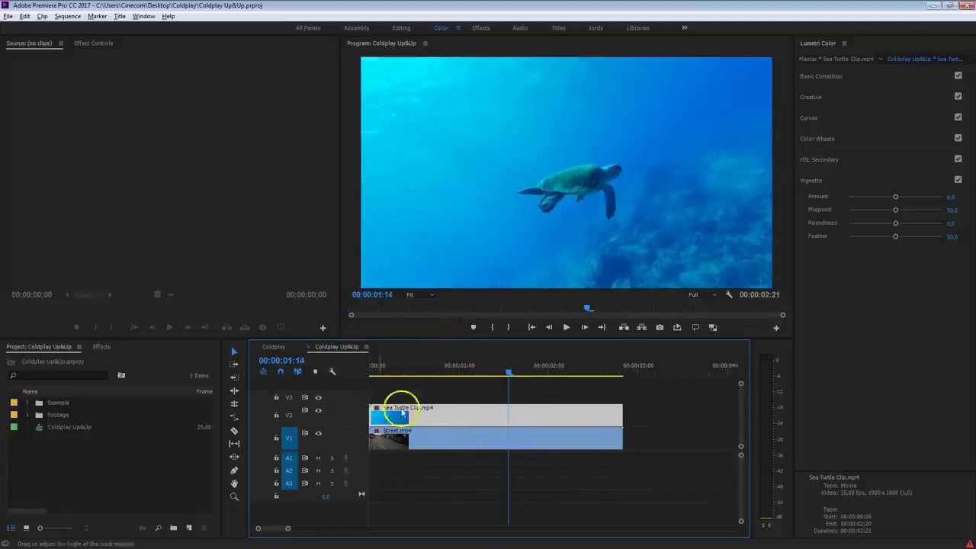
# - Hide video track V2 and scrub through the Street.mp4 footage beneath it
pyautogui.click(319, 411)
pyautogui.click(412, 439)
pyautogui.moveTo(384, 369); pyautogui.dragTo(519, 374)
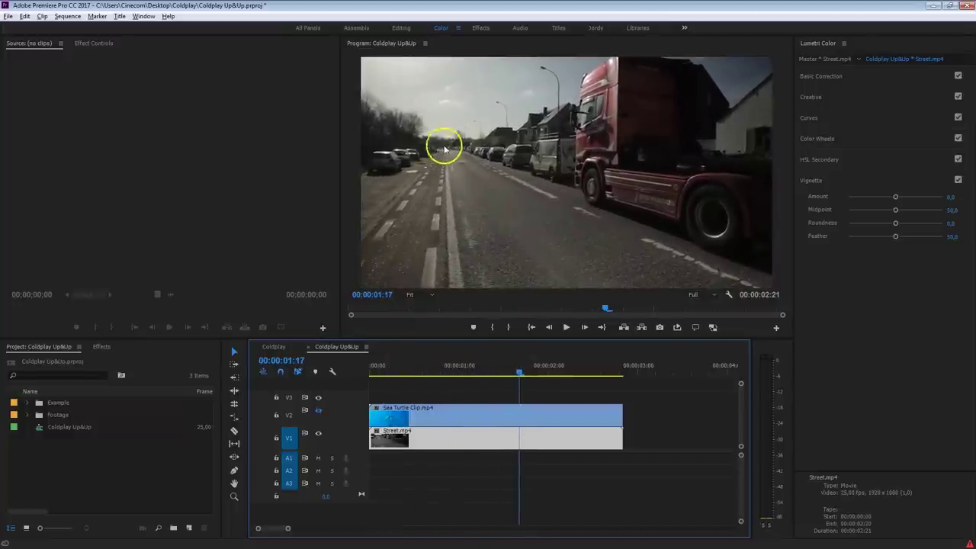
pyautogui.moveTo(519, 369)
pyautogui.mouseDown()
pyautogui.moveTo(571, 367)
pyautogui.moveTo(427, 375)
pyautogui.moveTo(506, 374)
pyautogui.mouseUp()
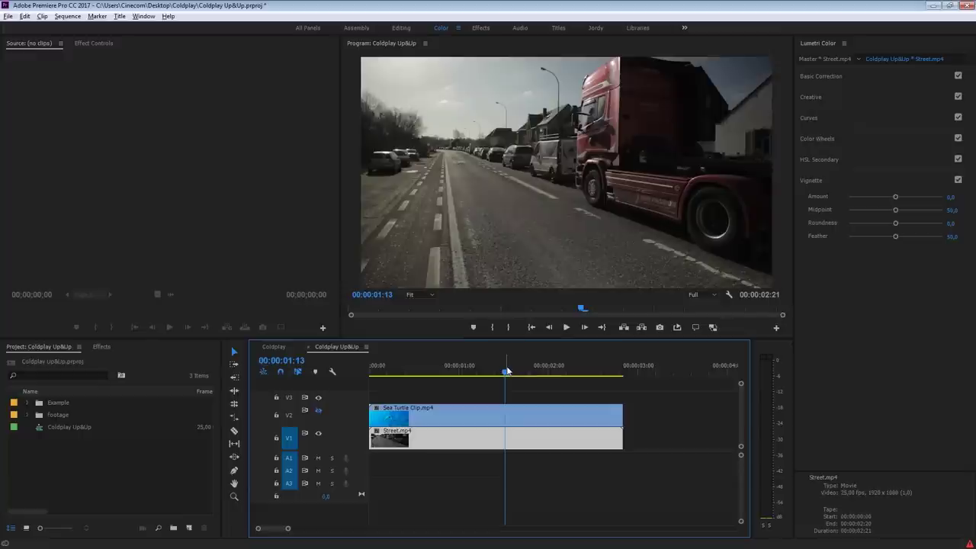
# - Show track V2 again and scrub through Sea Turtle Clip.mp4 to examine the turtle shot
pyautogui.click(318, 410)
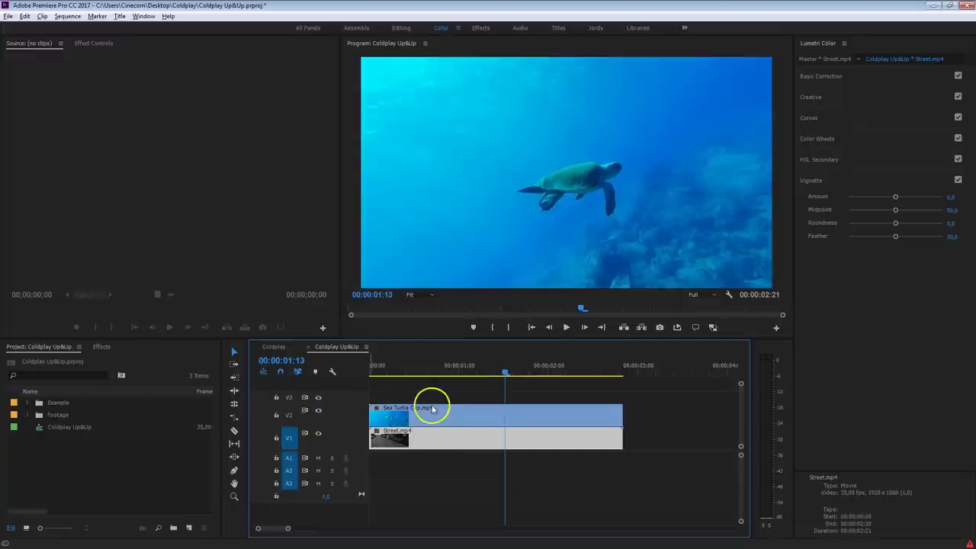
pyautogui.click(427, 416)
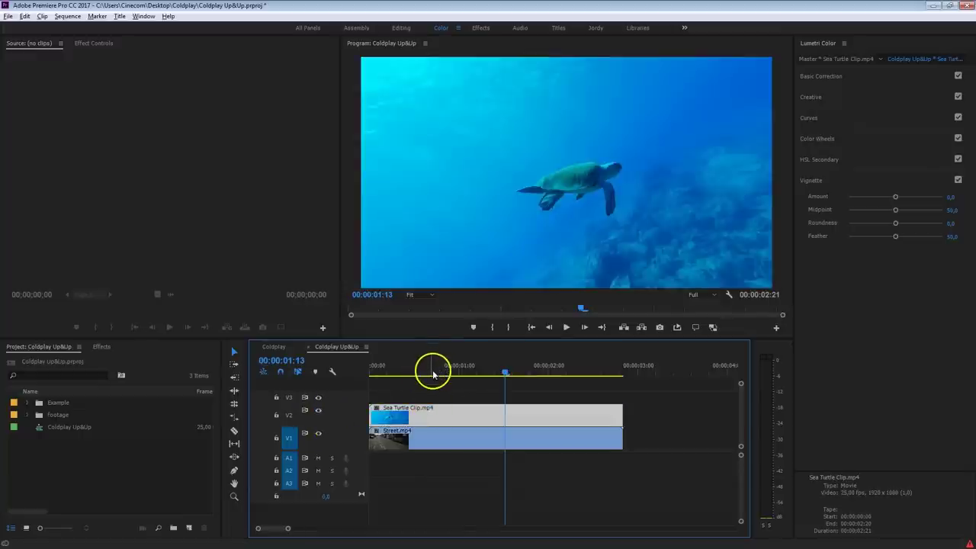
pyautogui.moveTo(431, 370); pyautogui.dragTo(465, 380)
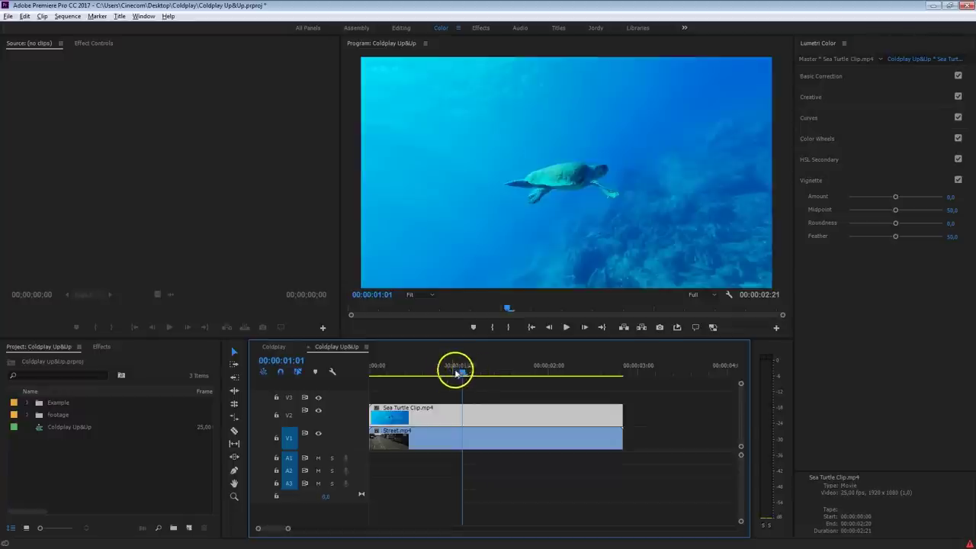
pyautogui.moveTo(462, 371)
pyautogui.mouseDown()
pyautogui.moveTo(429, 373)
pyautogui.moveTo(525, 369)
pyautogui.moveTo(413, 367)
pyautogui.moveTo(481, 366)
pyautogui.mouseUp()
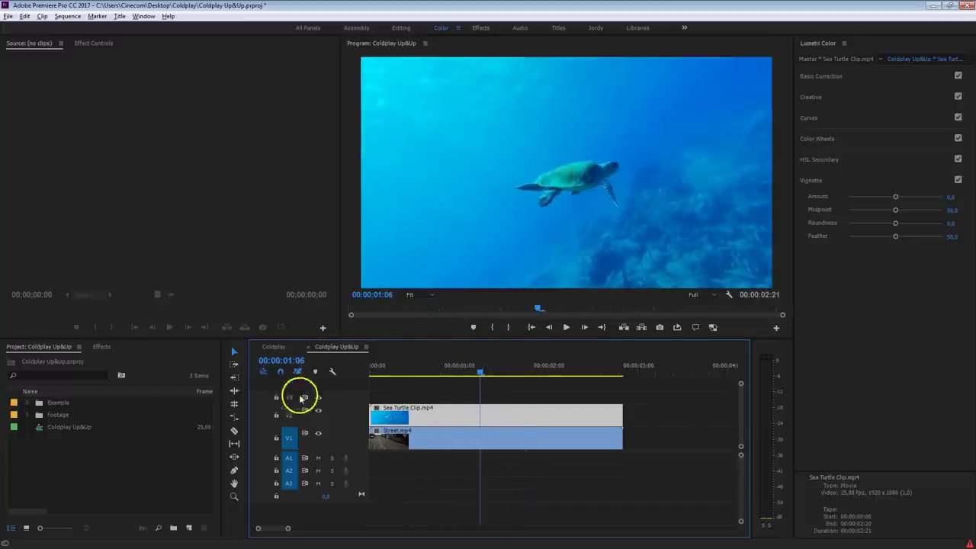
# - Scrub the street footage to 00:00:01:22 and toggle V2's visibility there to compare it with the turtle shot
pyautogui.click(318, 410)
pyautogui.click(398, 430)
pyautogui.moveTo(404, 365); pyautogui.dragTo(538, 366)
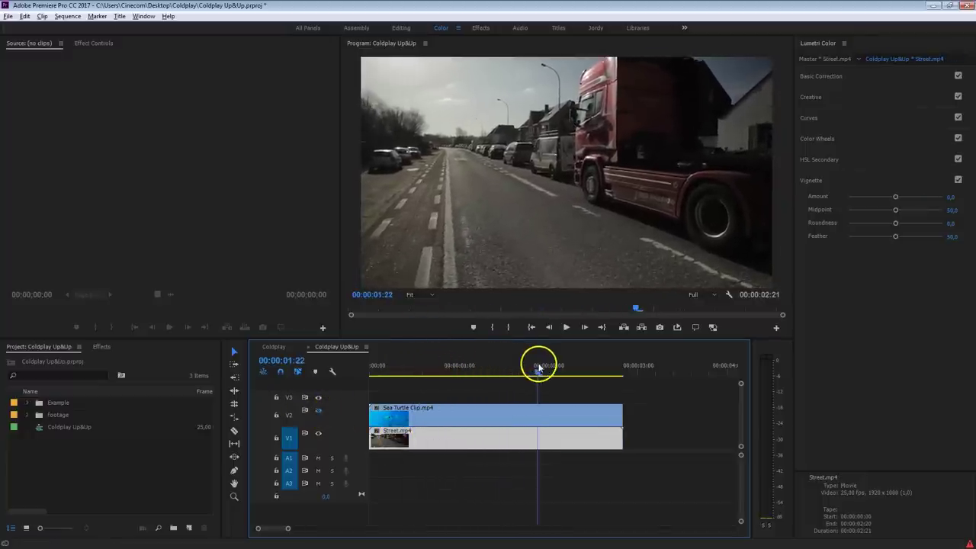
pyautogui.click(318, 410)
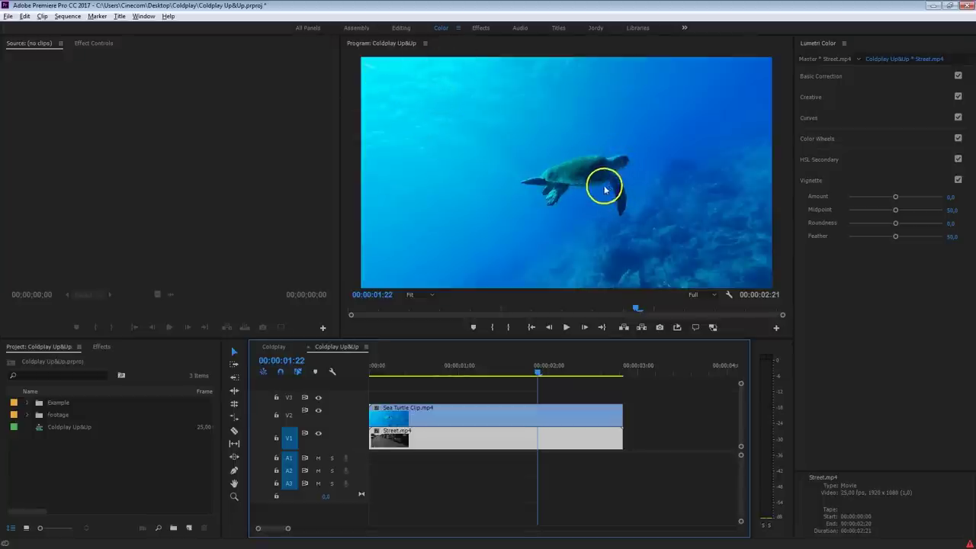
pyautogui.click(319, 410)
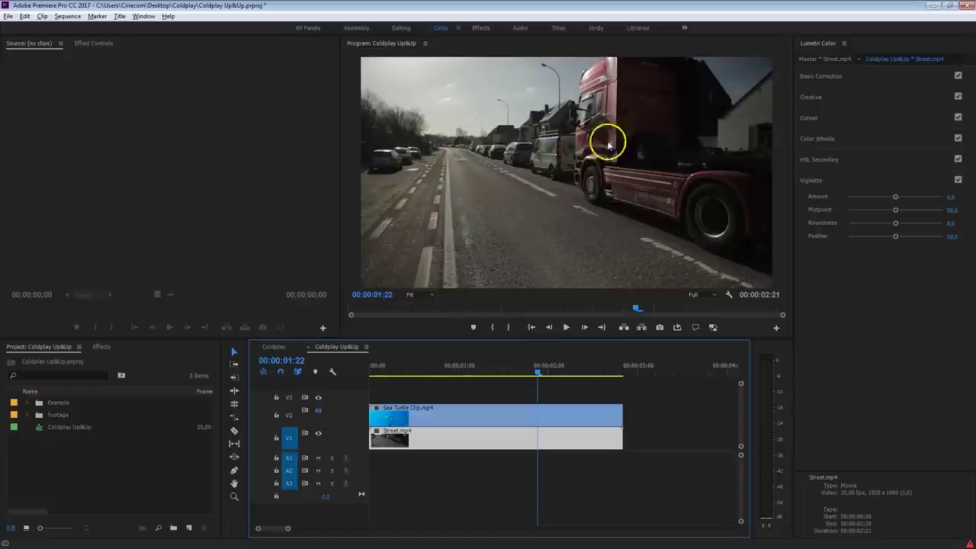
pyautogui.click(319, 410)
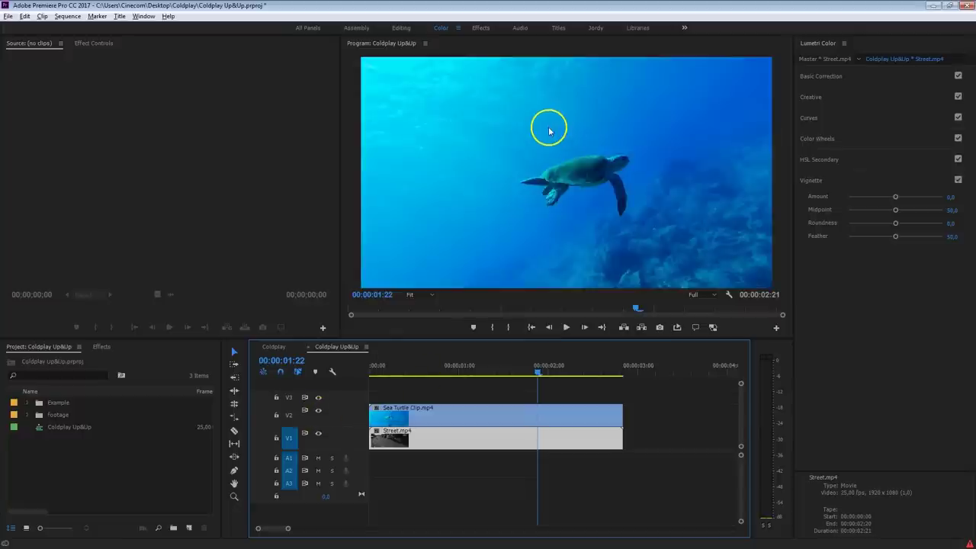
# - Scrub the turtle clip and, with V2 temporarily hidden, the street clip to compare their camera movement
pyautogui.moveTo(488, 367); pyautogui.dragTo(523, 383)
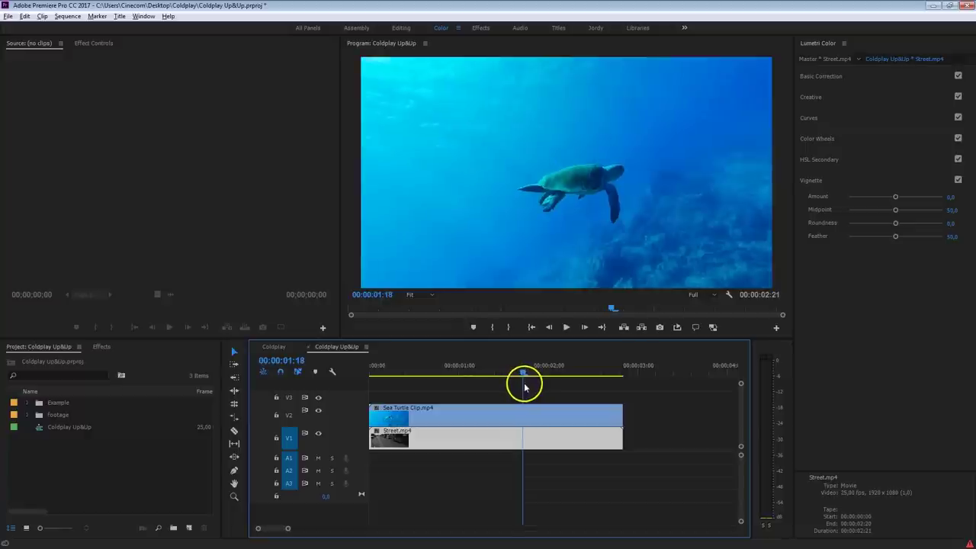
pyautogui.click(318, 412)
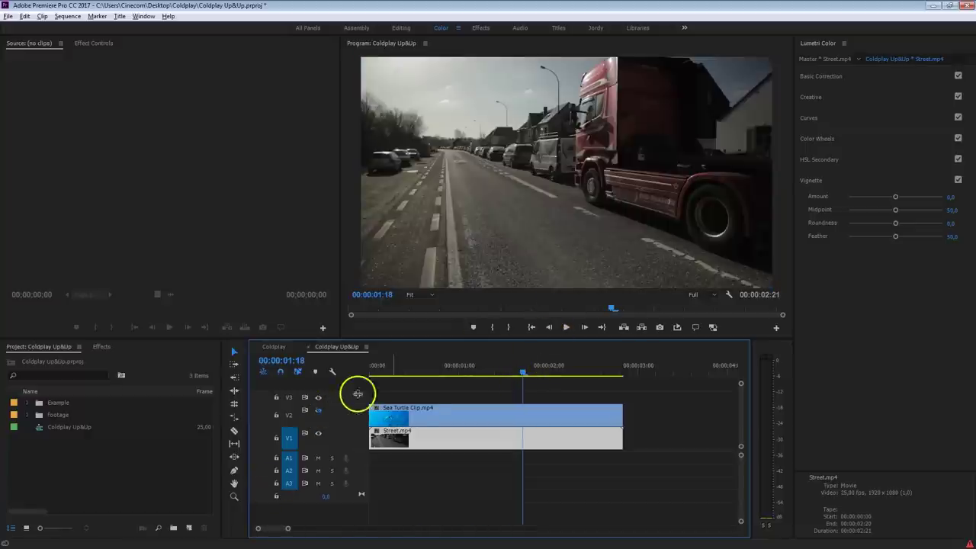
pyautogui.click(428, 374)
pyautogui.moveTo(428, 374); pyautogui.dragTo(485, 357)
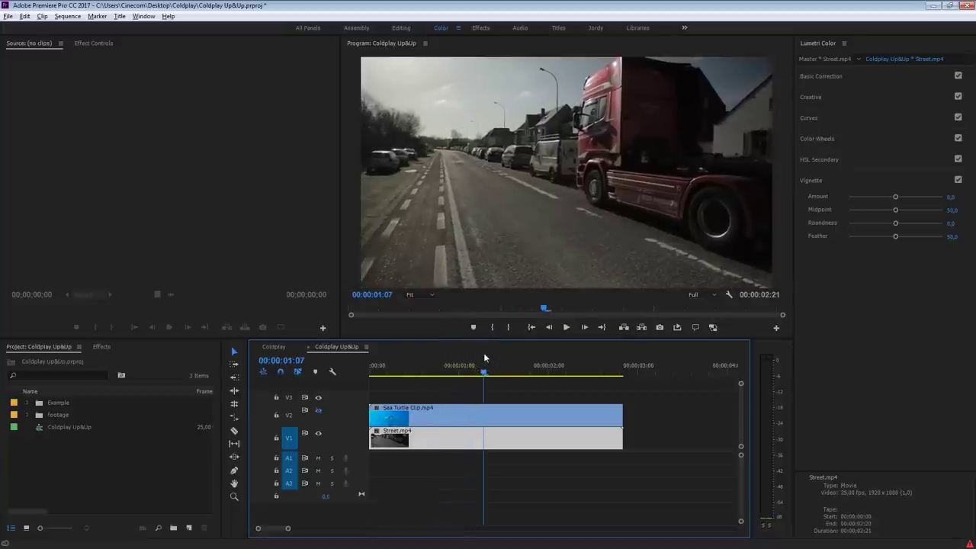
pyautogui.click(320, 411)
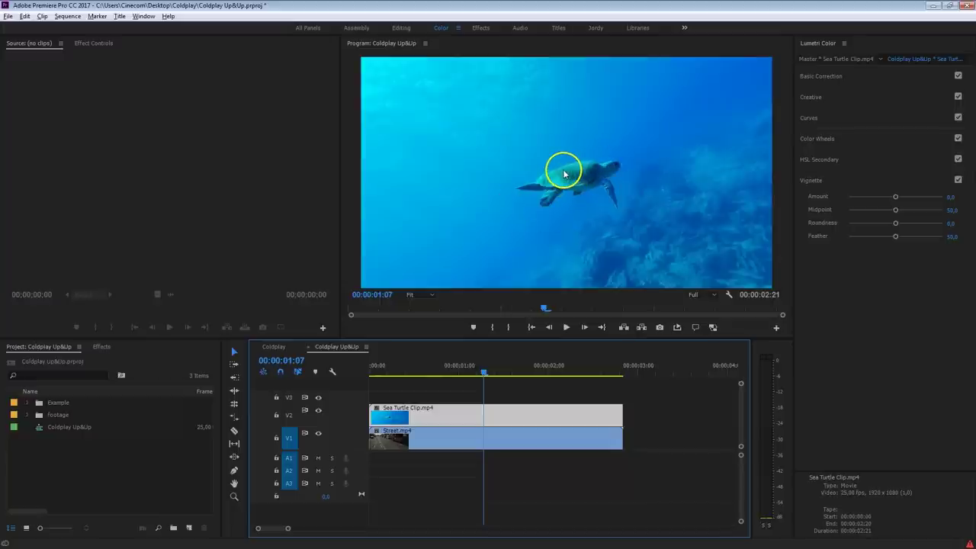
# - Bring up the effects library and play the sea turtle clip from its start to check the camera shake
pyautogui.click(103, 347)
pyautogui.click(47, 359)
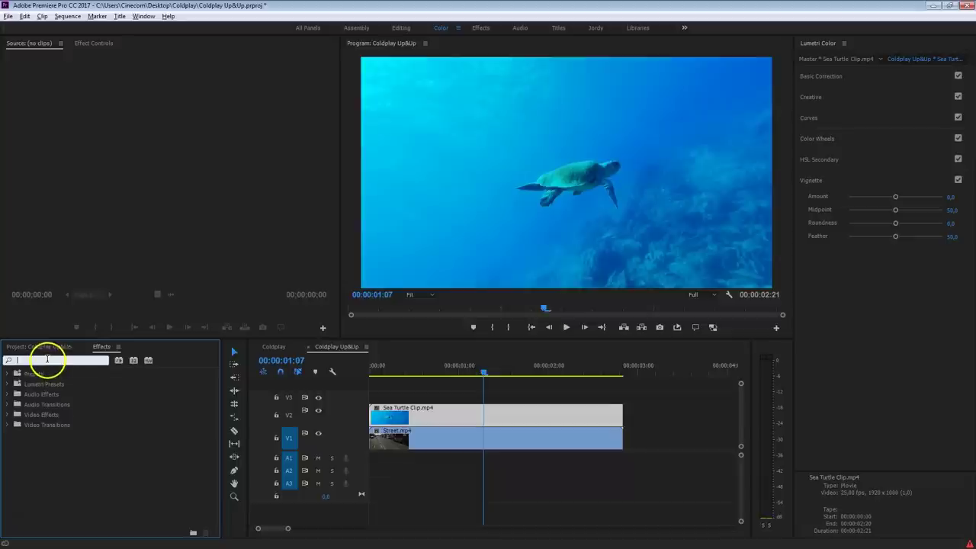
pyautogui.click(379, 370)
pyautogui.press('space')
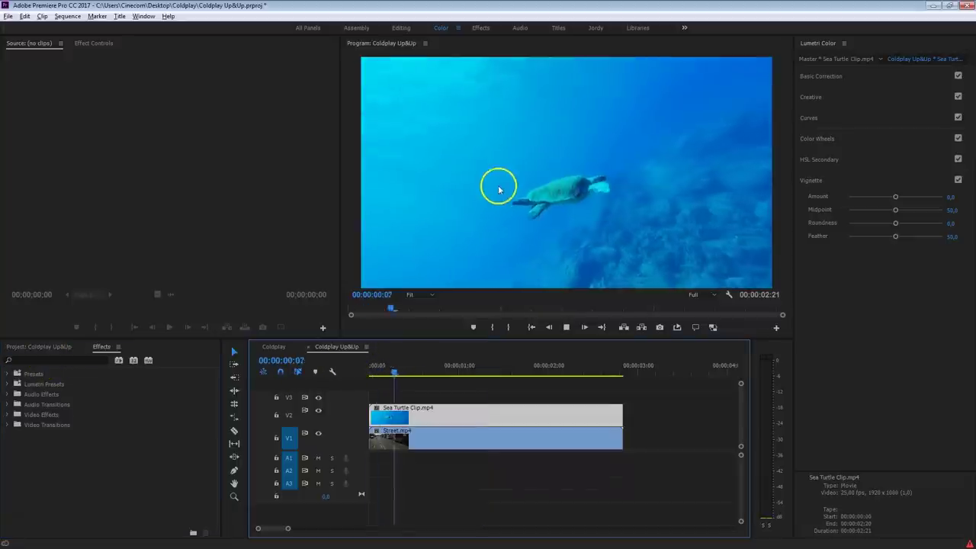
pyautogui.press('space')
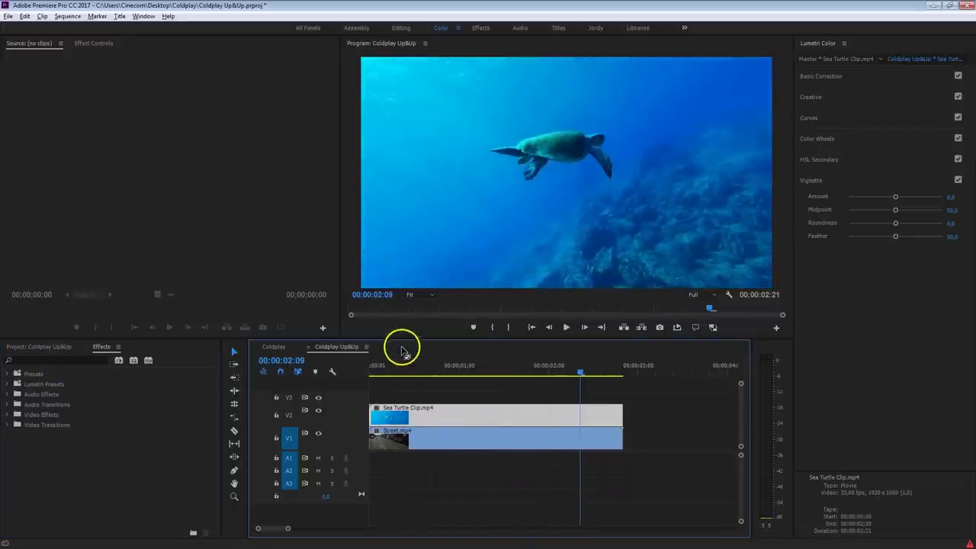
# - Search the effects for "warp" and apply Warp Stabilizer to Sea Turtle Clip.mp4
pyautogui.click(67, 359)
pyautogui.write('warp')
pyautogui.moveTo(68, 436); pyautogui.dragTo(466, 412)
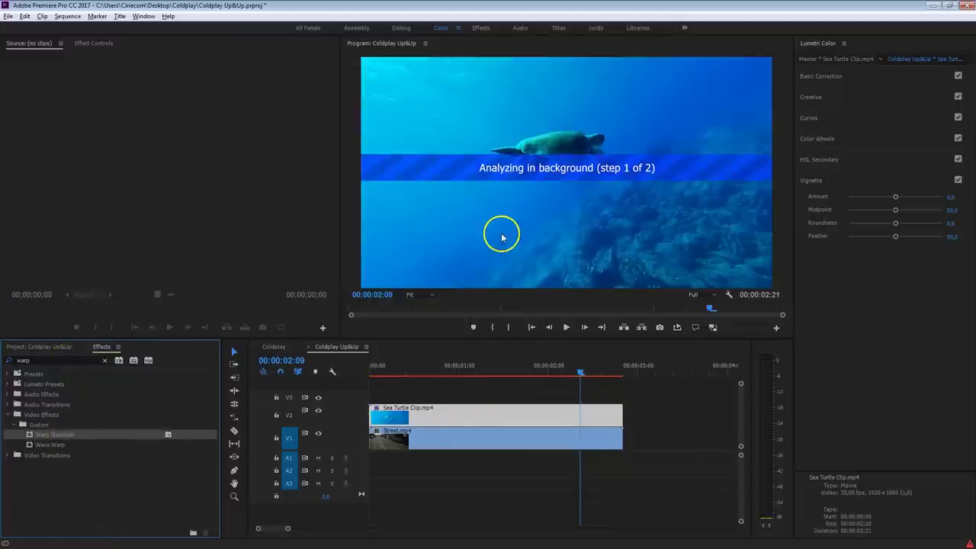
# - Show the effect settings of the turtle clip and widen the parameter column
pyautogui.click(478, 371)
pyautogui.moveTo(479, 371); pyautogui.dragTo(490, 372)
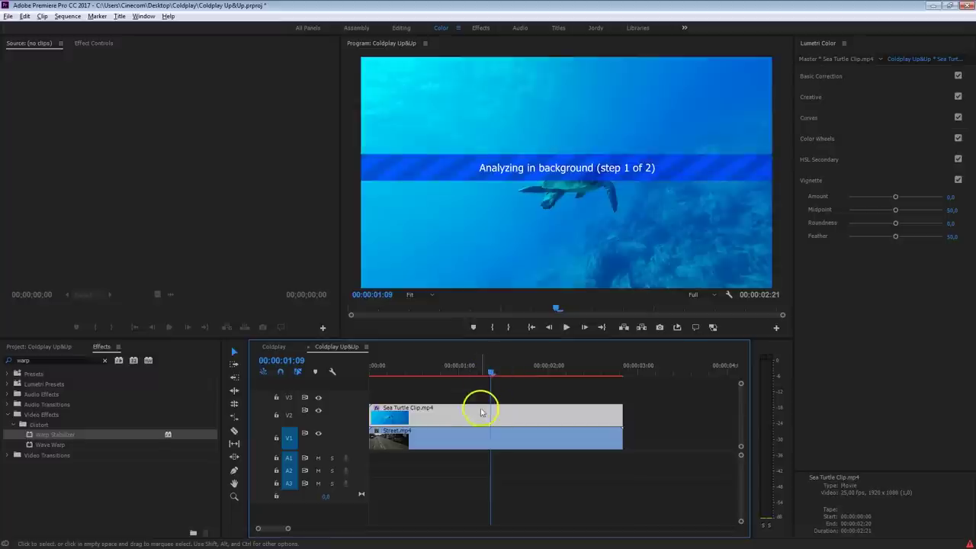
pyautogui.click(97, 44)
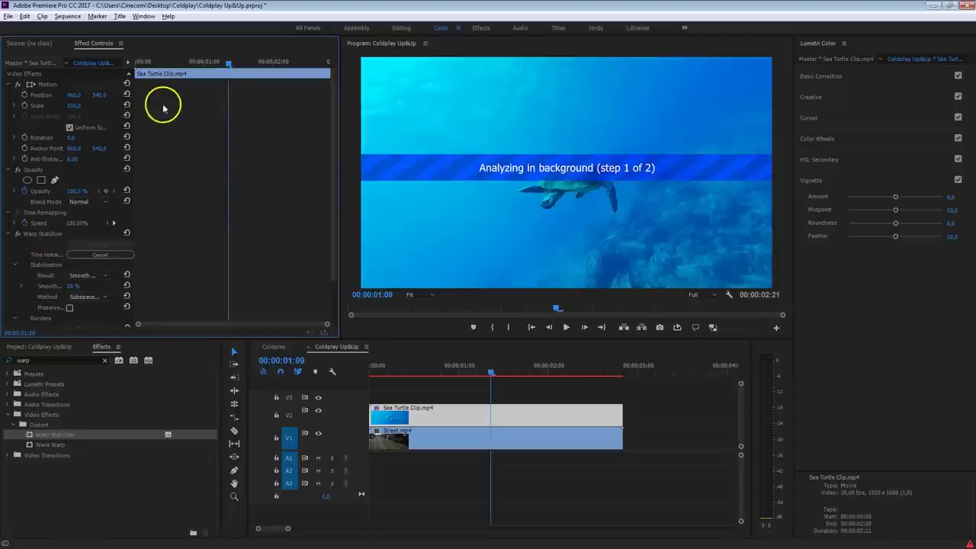
pyautogui.moveTo(133, 105); pyautogui.dragTo(183, 106)
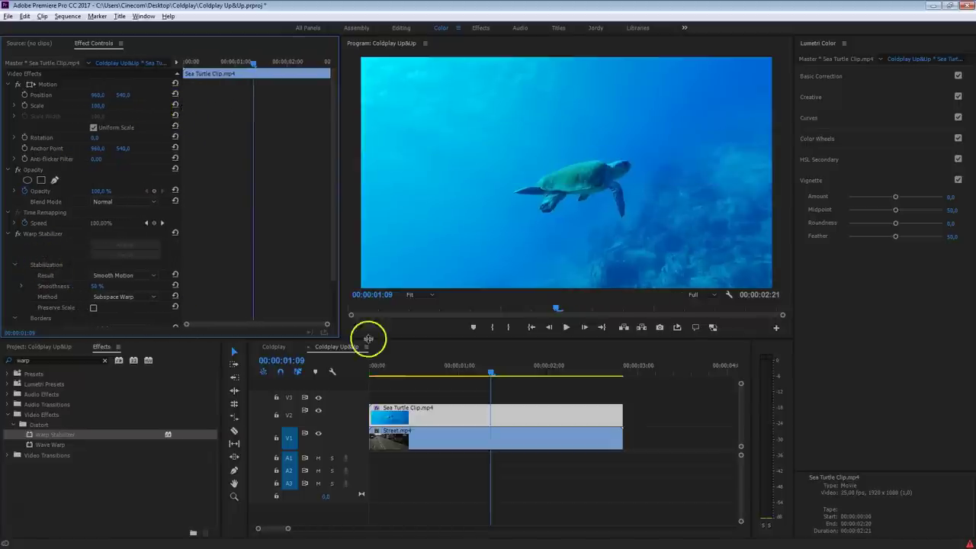
# - Play the stabilized turtle clip from the beginning and collapse its Warp Stabilizer settings
pyautogui.click(370, 366)
pyautogui.press('space')
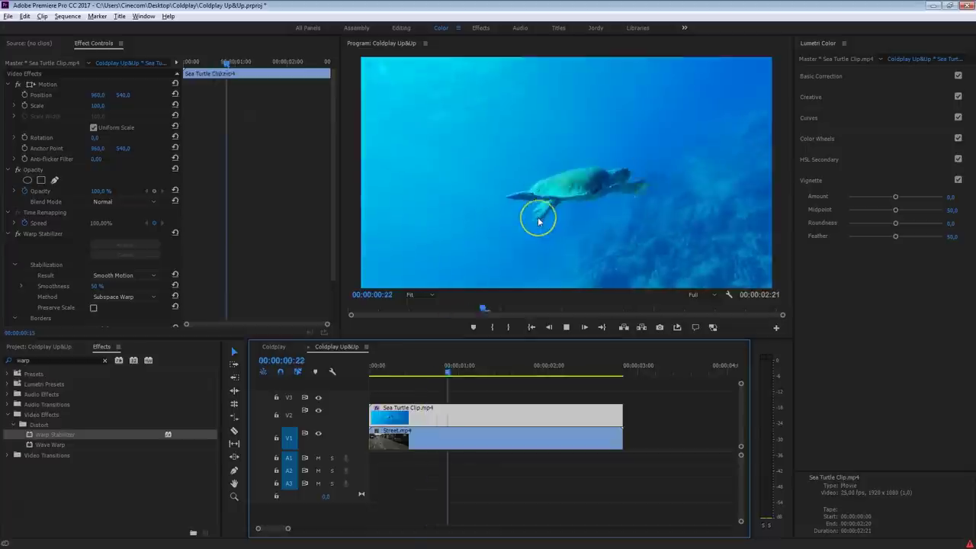
pyautogui.press('space')
pyautogui.click(96, 268)
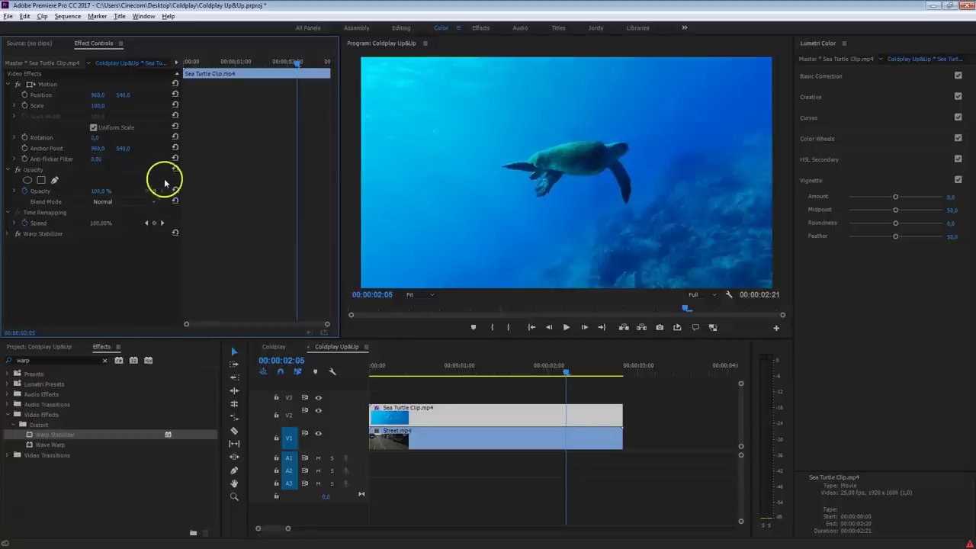
# - Draw a closed freeform Opacity mask loosely around the turtle on the clip's first frame
pyautogui.click(36, 171)
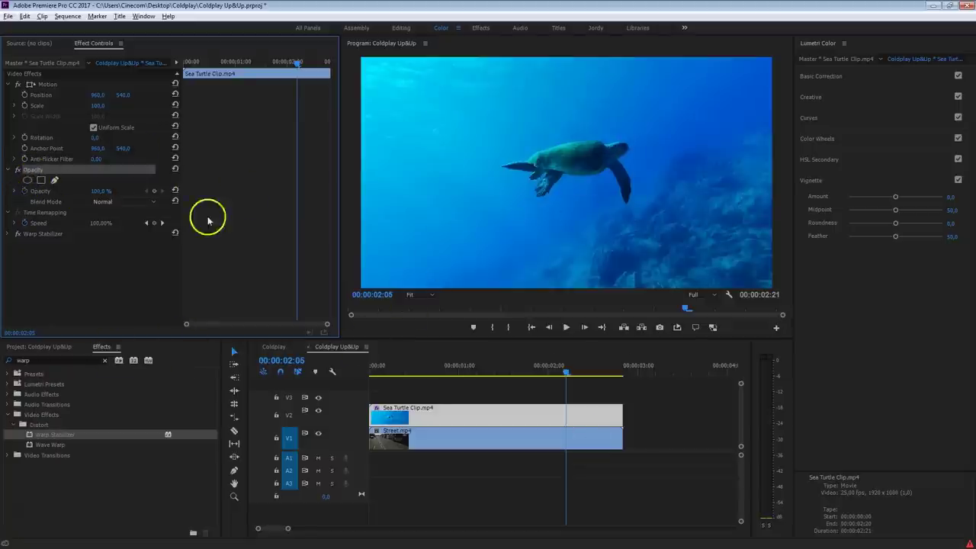
pyautogui.moveTo(236, 64); pyautogui.dragTo(155, 72)
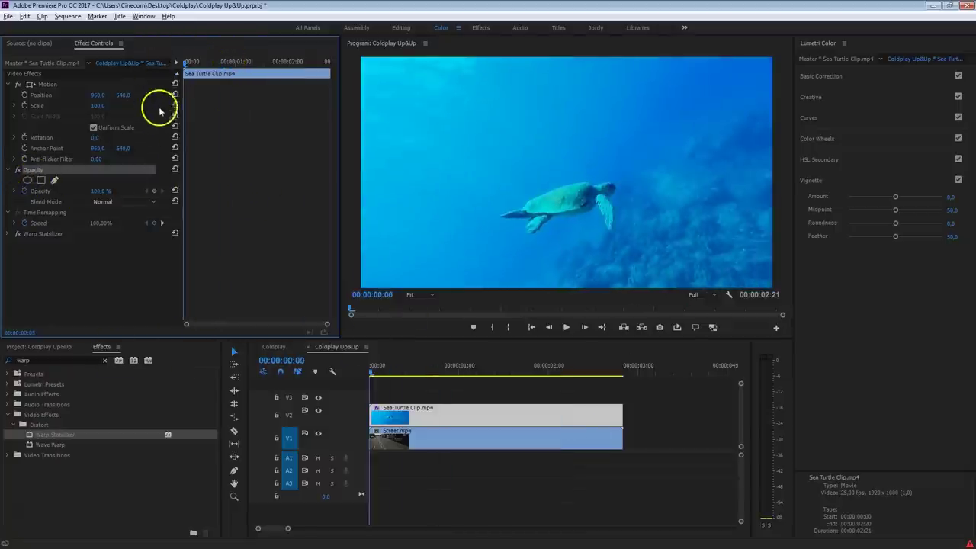
pyautogui.click(42, 180)
pyautogui.click(526, 198)
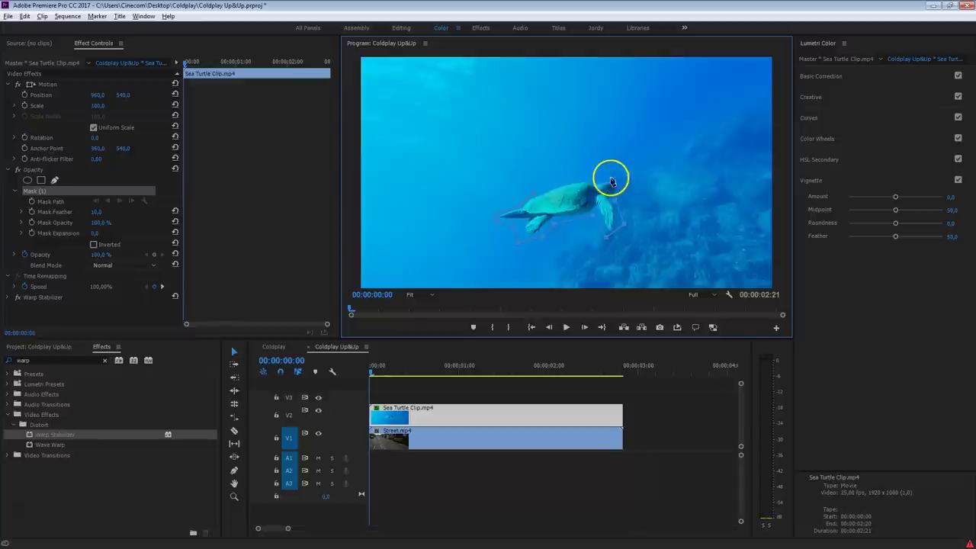
pyautogui.click(534, 186)
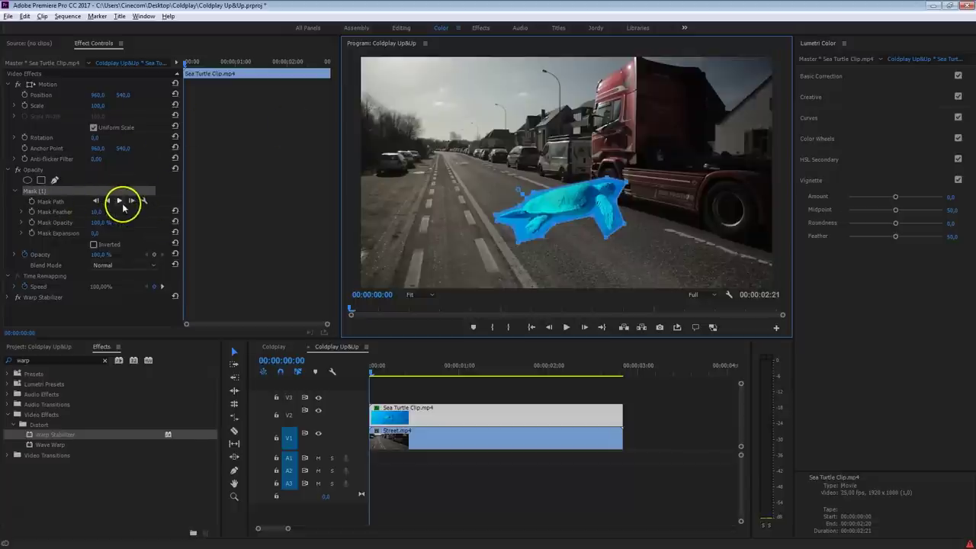
# - Enable Mask Path keyframing on the first frame and track the turtle mask forward, stopping at 00:00:01:00
pyautogui.click(98, 202)
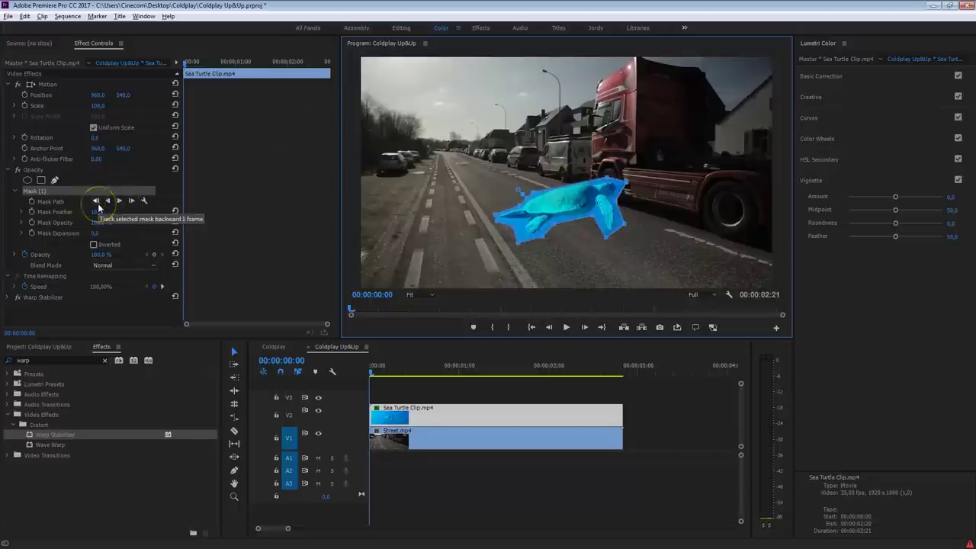
pyautogui.moveTo(538, 161)
pyautogui.mouseDown()
pyautogui.moveTo(544, 148)
pyautogui.moveTo(570, 174)
pyautogui.moveTo(534, 229)
pyautogui.moveTo(551, 219)
pyautogui.moveTo(585, 223)
pyautogui.mouseUp()
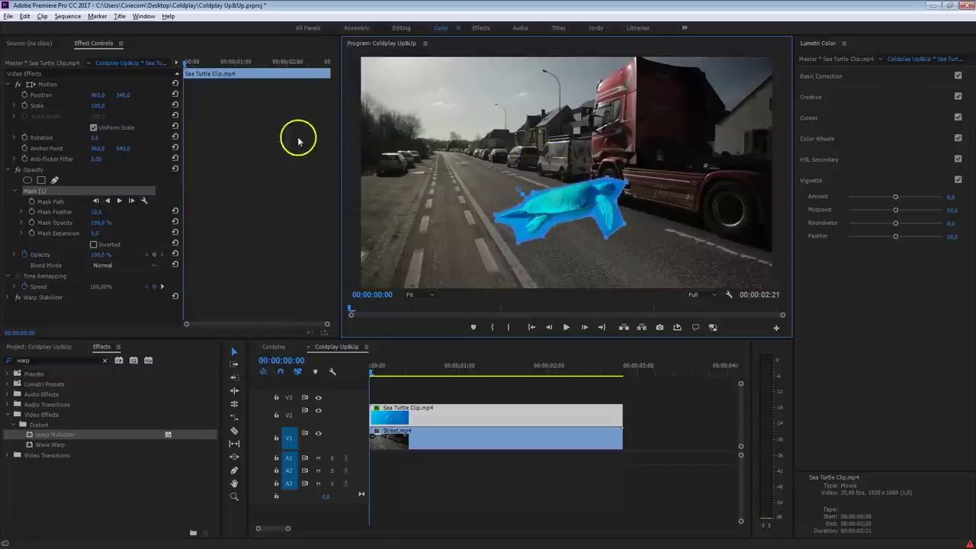
pyautogui.click(35, 200)
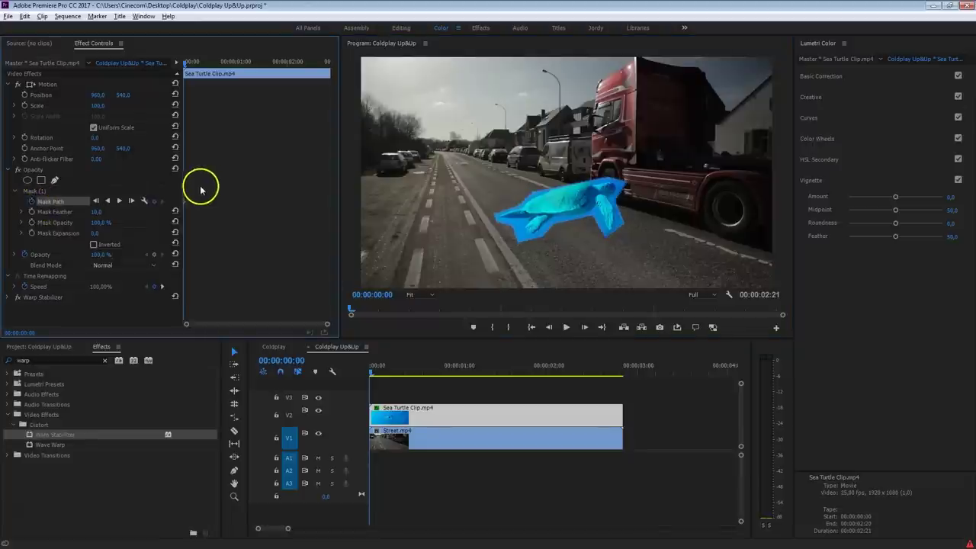
pyautogui.click(119, 201)
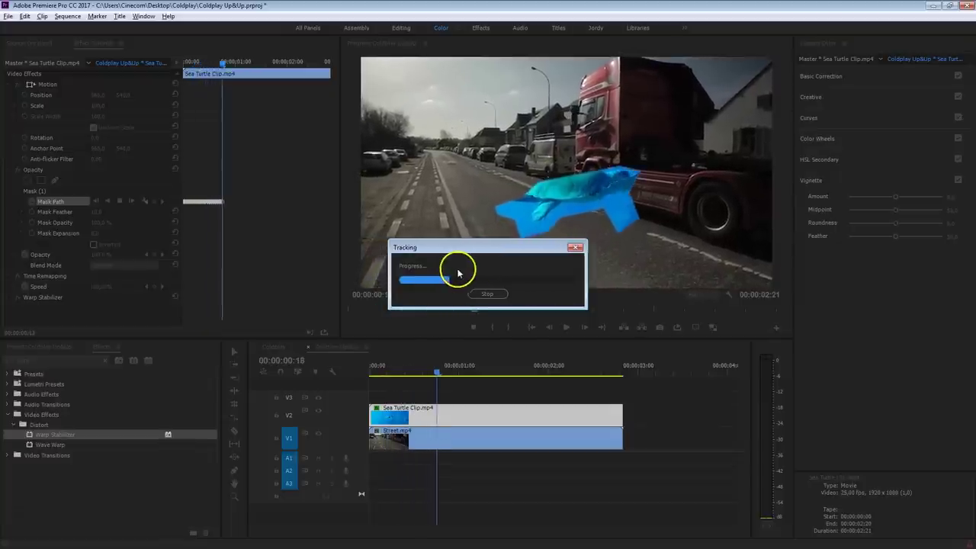
pyautogui.click(492, 294)
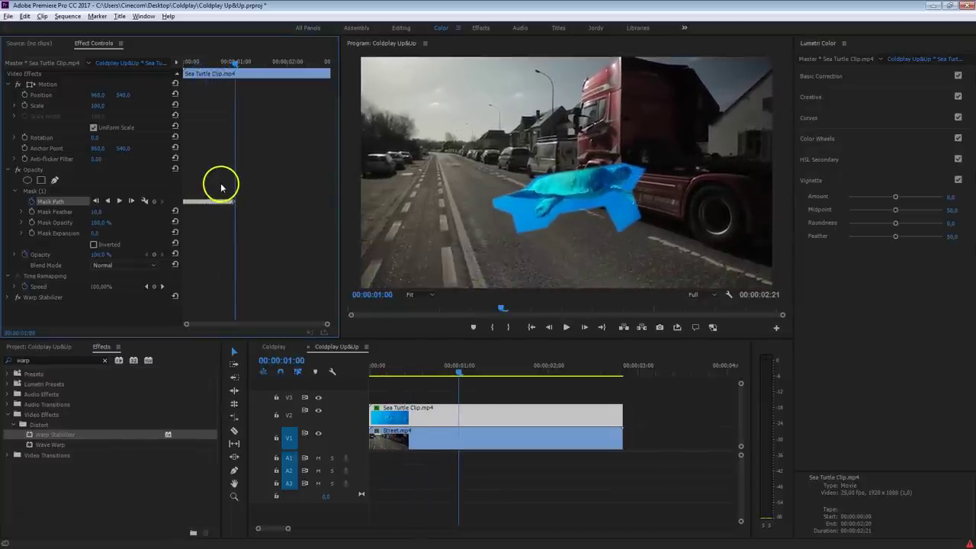
# - Select Mask (1) on the first frame and realign the mask over the turtle frame by frame through 00:00:00:03
pyautogui.moveTo(221, 59); pyautogui.dragTo(177, 60)
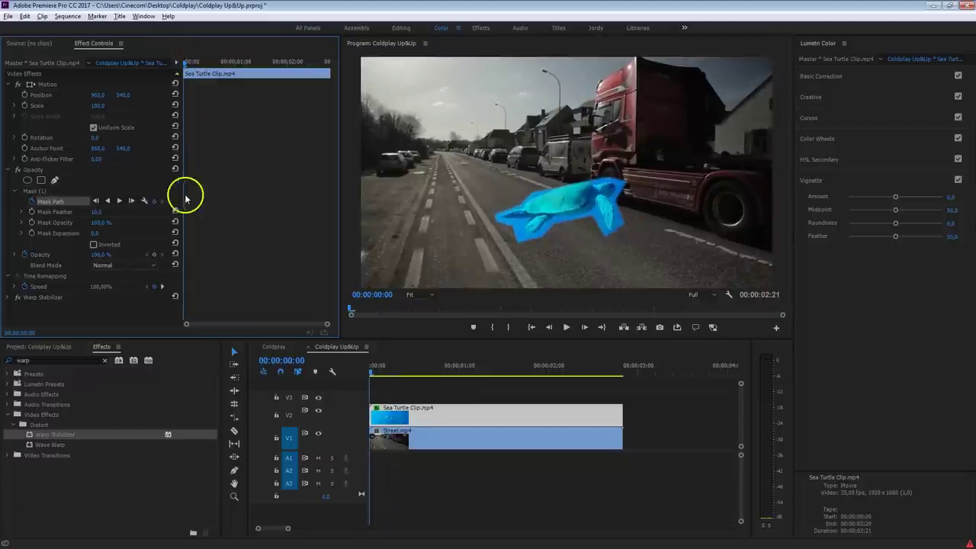
pyautogui.click(41, 192)
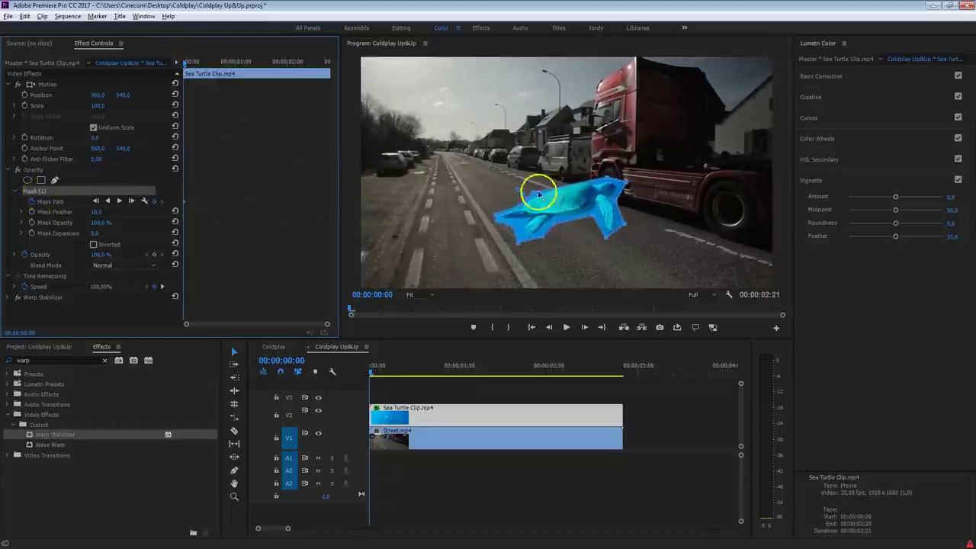
pyautogui.click(493, 200)
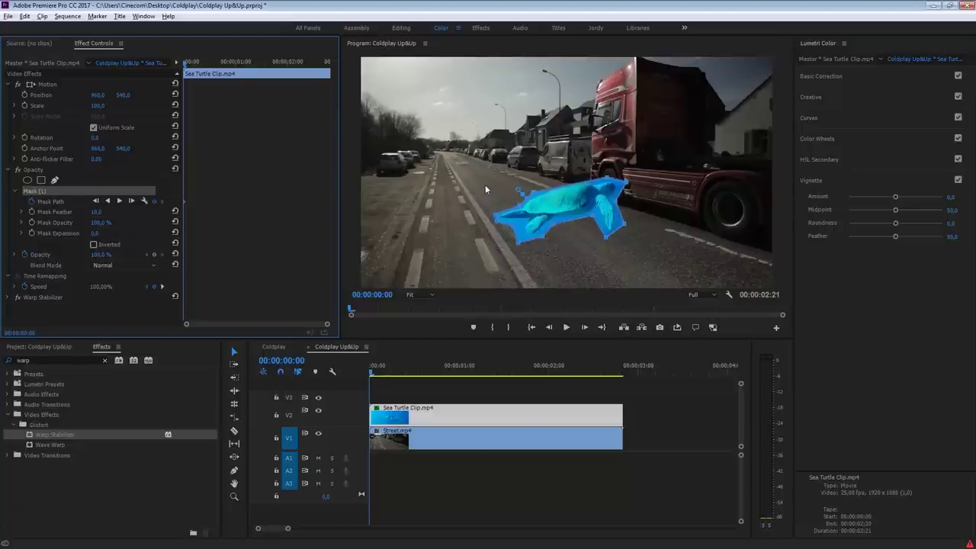
pyautogui.click(493, 183)
pyautogui.press('Right')
pyautogui.moveTo(559, 195); pyautogui.dragTo(572, 196)
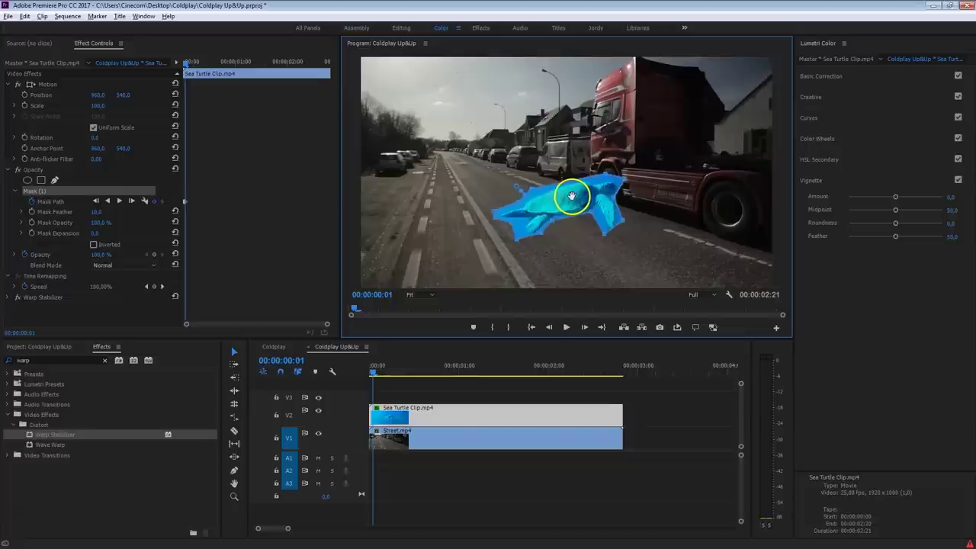
pyautogui.press('Right')
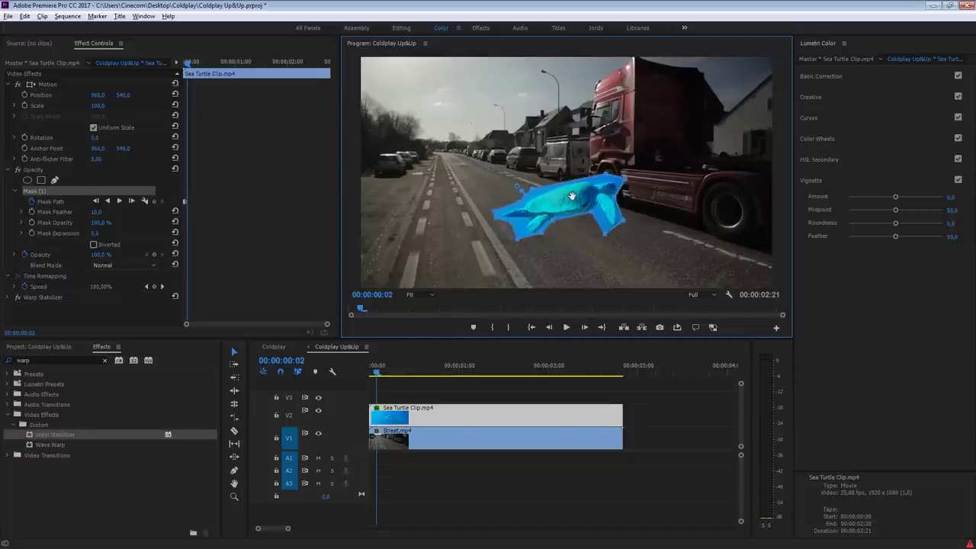
pyautogui.moveTo(573, 196); pyautogui.dragTo(576, 195)
pyautogui.press('Right')
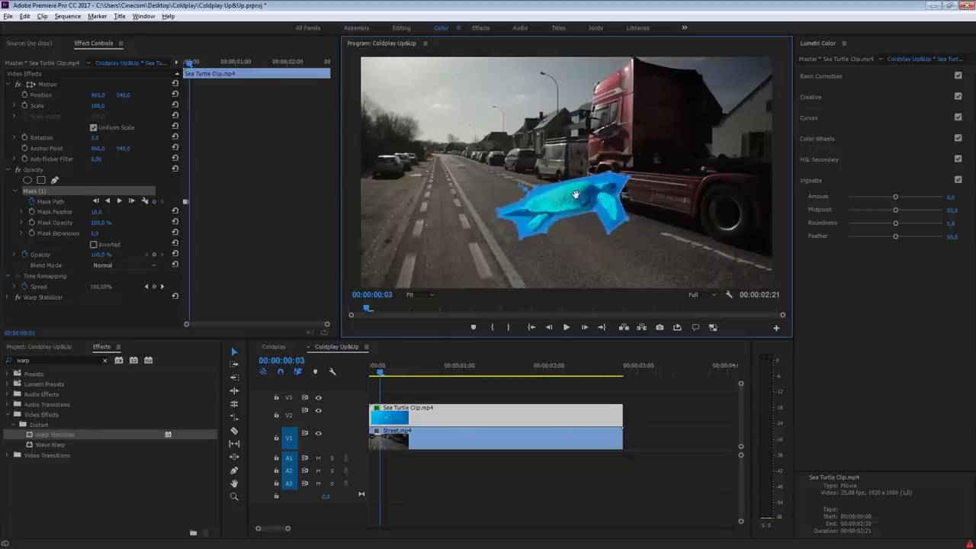
# - Reshape the mask around the turtle's front flipper frame by frame from 00:00:00:04 through 00:00:00:12
pyautogui.press('Right')
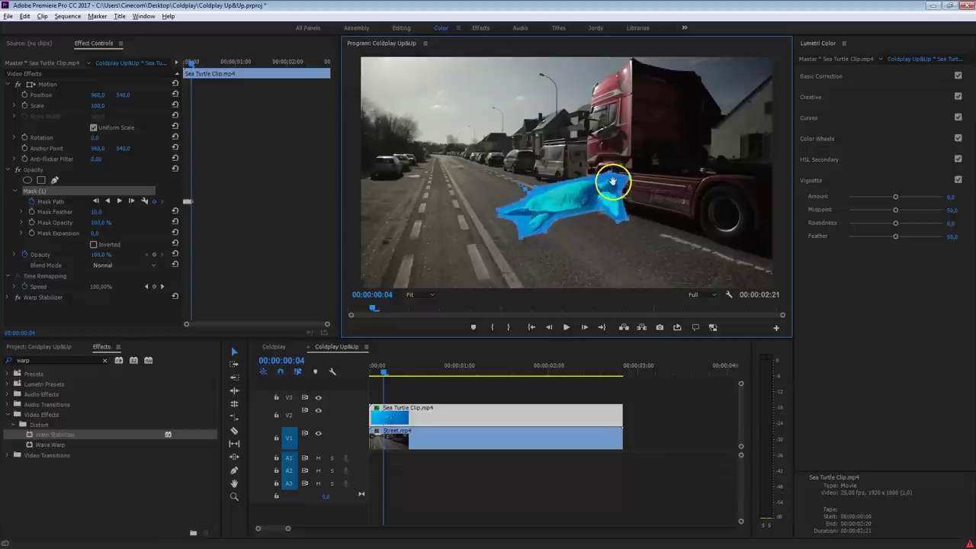
pyautogui.press('Right')
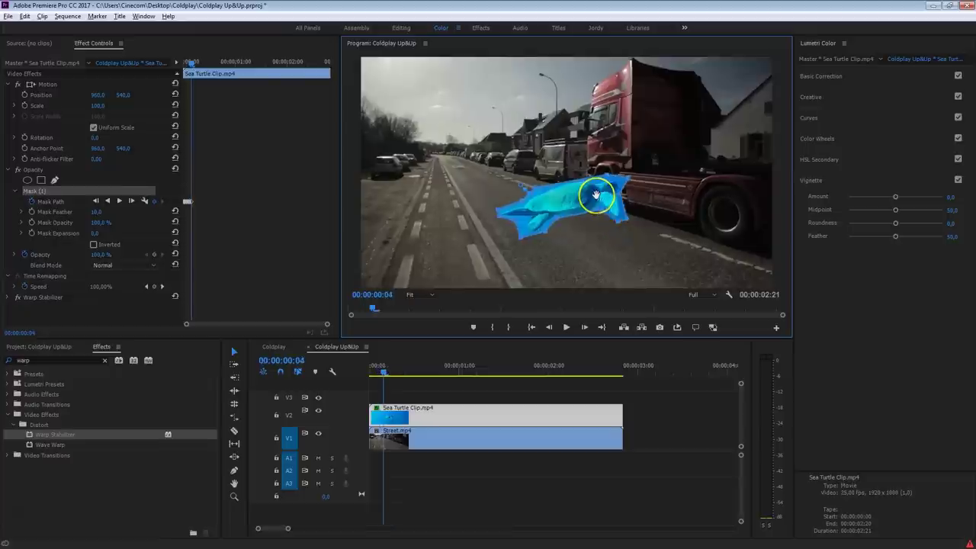
pyautogui.press('Right')
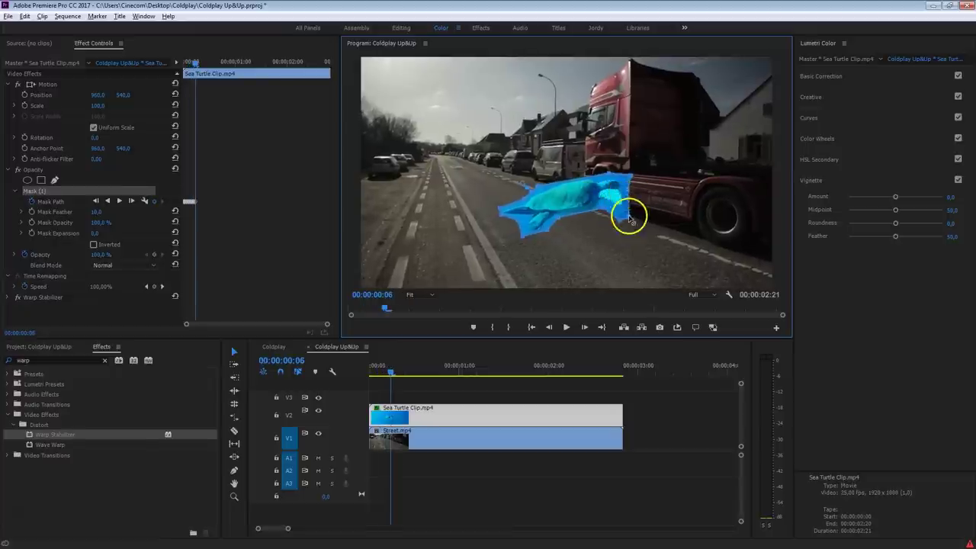
pyautogui.press('Right')
pyautogui.press('Right')
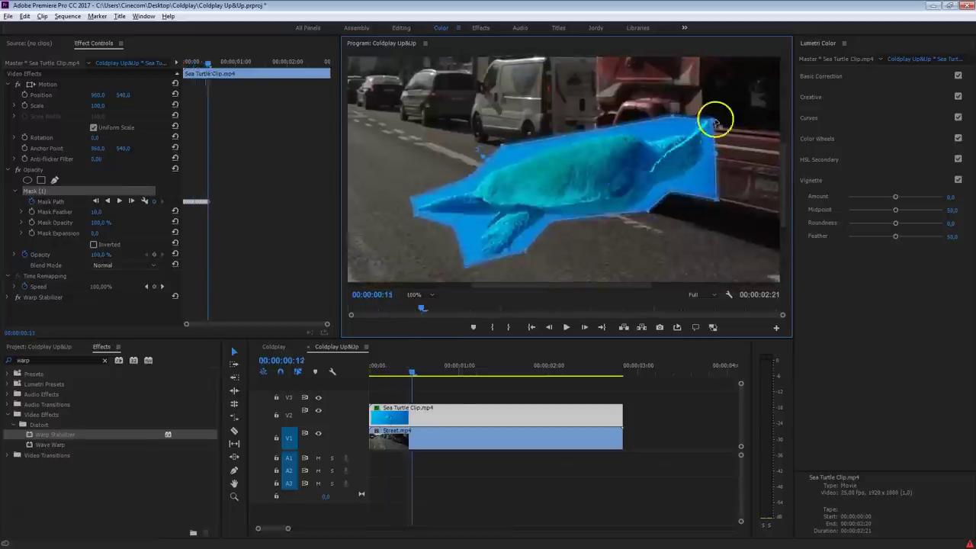
# - Extend the mask corner around the turtle's outstretched front flipper, advancing frame by frame through 00:00:00:18
pyautogui.press('Right')
pyautogui.press('Right')
pyautogui.press('Right')
pyautogui.press('Right')
pyautogui.press('Right')
pyautogui.moveTo(715, 122); pyautogui.dragTo(750, 87)
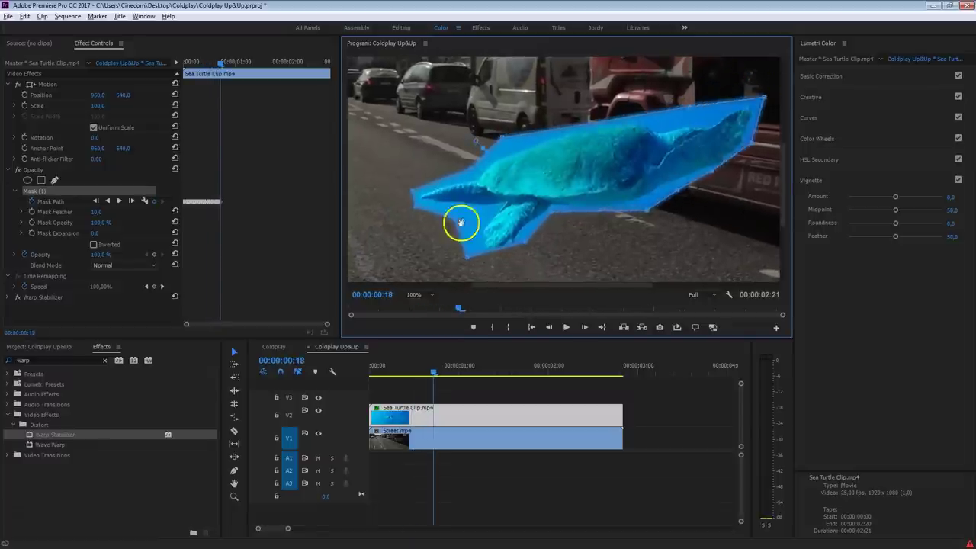
# - Refit the mask to the turtle's head and lowering front flipper frame by frame through 00:00:01:04
pyautogui.press('Right')
pyautogui.press('Right')
pyautogui.press('Right')
pyautogui.press('Right')
pyautogui.press('Right')
pyautogui.moveTo(719, 186); pyautogui.dragTo(682, 102)
pyautogui.moveTo(481, 168); pyautogui.dragTo(481, 168)
pyautogui.moveTo(755, 164); pyautogui.dragTo(718, 157)
pyautogui.press('Right')
pyautogui.press('Right')
pyautogui.press('Right')
pyautogui.press('Right')
pyautogui.press('Right')
pyautogui.press('Right')
pyautogui.moveTo(780, 168); pyautogui.dragTo(702, 186)
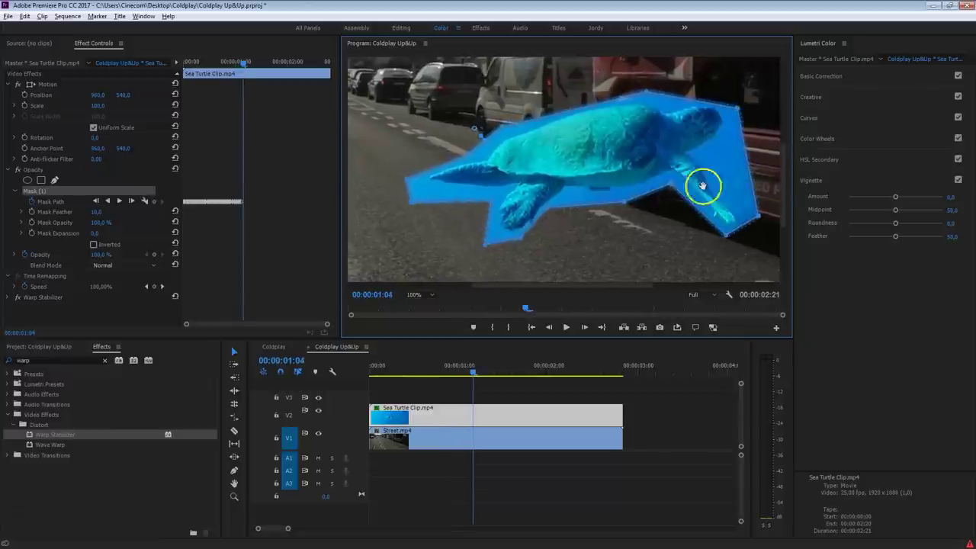
# - Adjust the mask points at the turtle's head and front flipper tip, frame by frame through 00:00:01:13
pyautogui.press('Right')
pyautogui.press('Right')
pyautogui.press('Right')
pyautogui.press('Right')
pyautogui.press('Right')
pyautogui.press('Right')
pyautogui.press('Right')
pyautogui.press('Right')
pyautogui.press('Right')
pyautogui.moveTo(741, 102); pyautogui.dragTo(731, 91)
pyautogui.moveTo(710, 226); pyautogui.dragTo(719, 240)
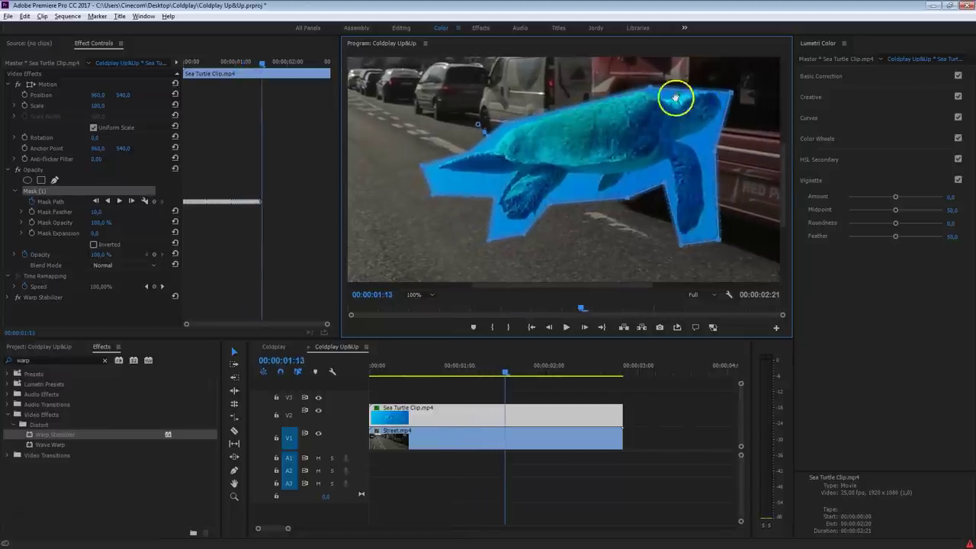
# - Tighten the mask around the turtle's rear flippers, advancing frame by frame through 00:00:01:21
pyautogui.press('Right')
pyautogui.press('Right')
pyautogui.press('Right')
pyautogui.press('Right')
pyautogui.press('Right')
pyautogui.press('Right')
pyautogui.press('Right')
pyautogui.press('Right')
pyautogui.moveTo(458, 164); pyautogui.dragTo(472, 146)
pyautogui.moveTo(489, 238); pyautogui.dragTo(501, 219)
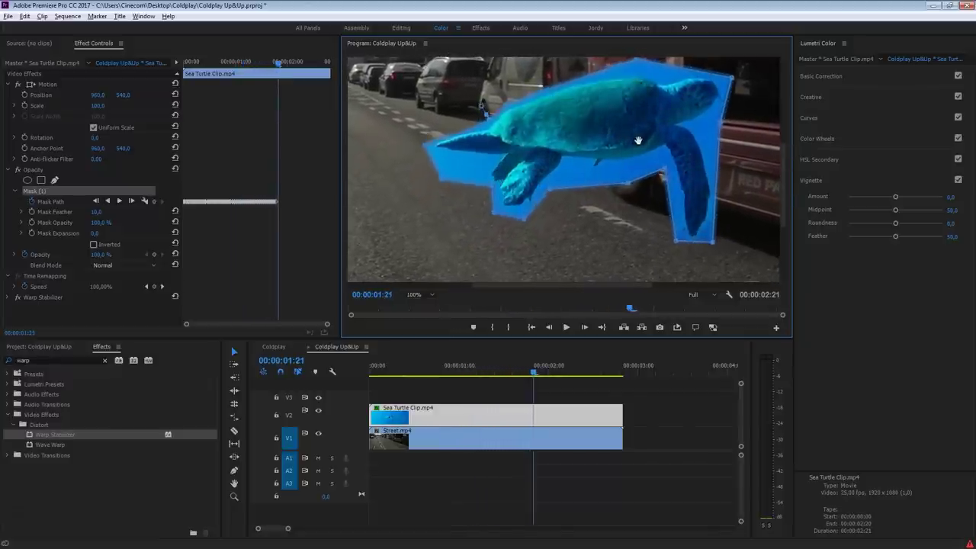
# - Keep the mask outline fitted to the turtle's body and flippers frame by frame through 00:00:02:03
pyautogui.press('Right')
pyautogui.press('Right')
pyautogui.press('Right')
pyautogui.press('Right')
pyautogui.press('Right')
pyautogui.press('Right')
pyautogui.press('Right')
pyautogui.click(654, 126)
pyautogui.click(665, 170)
pyautogui.click(536, 145)
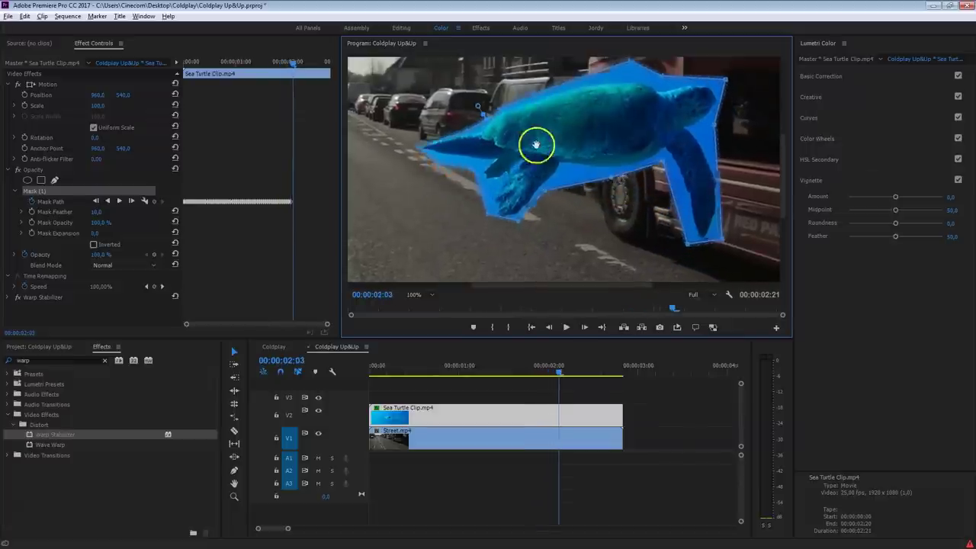
# - Correct the mask at the turtle's head, tail end and front flipper frame by frame through 00:00:02:11
pyautogui.press('Right')
pyautogui.press('Right')
pyautogui.click(722, 86)
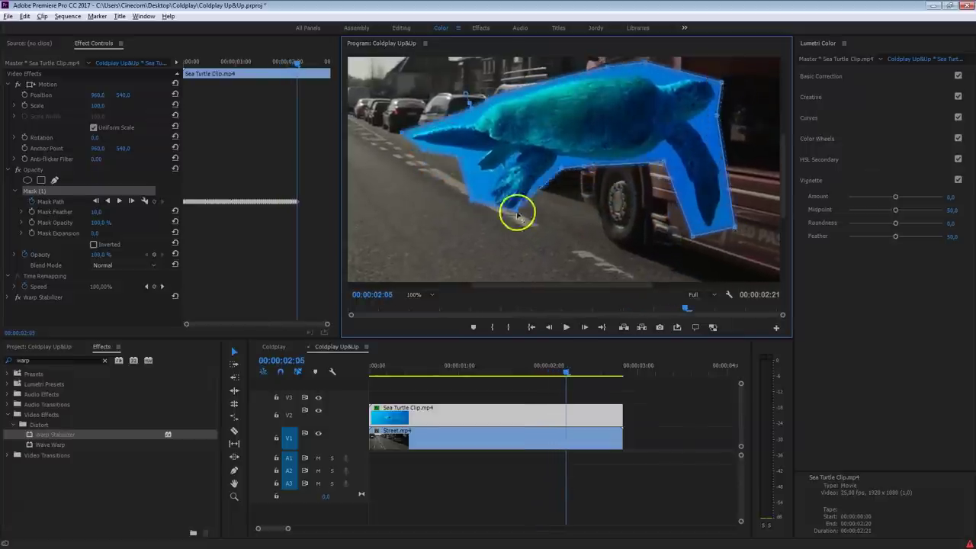
pyautogui.press('Right')
pyautogui.press('Right')
pyautogui.click(392, 130)
pyautogui.press('Right')
pyautogui.press('Right')
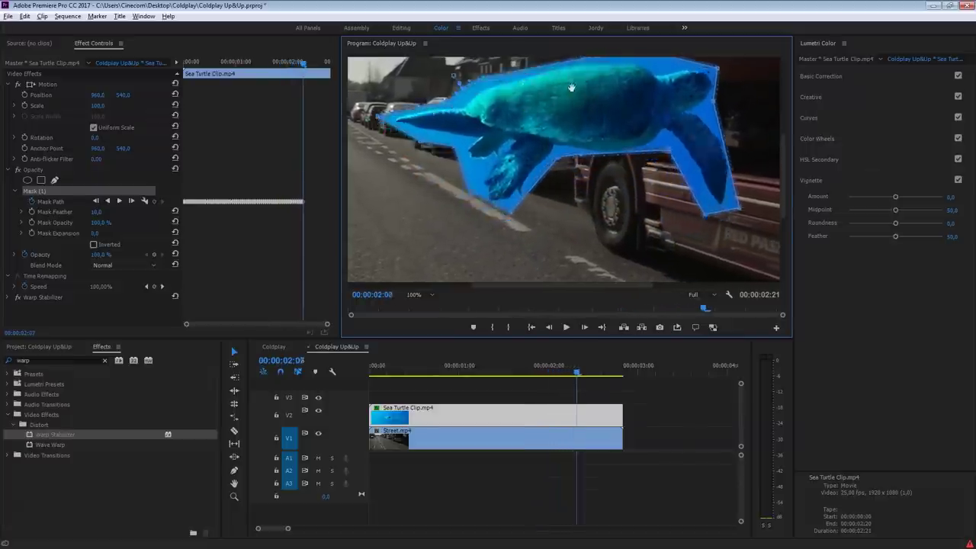
pyautogui.press('Right')
pyautogui.click(763, 178)
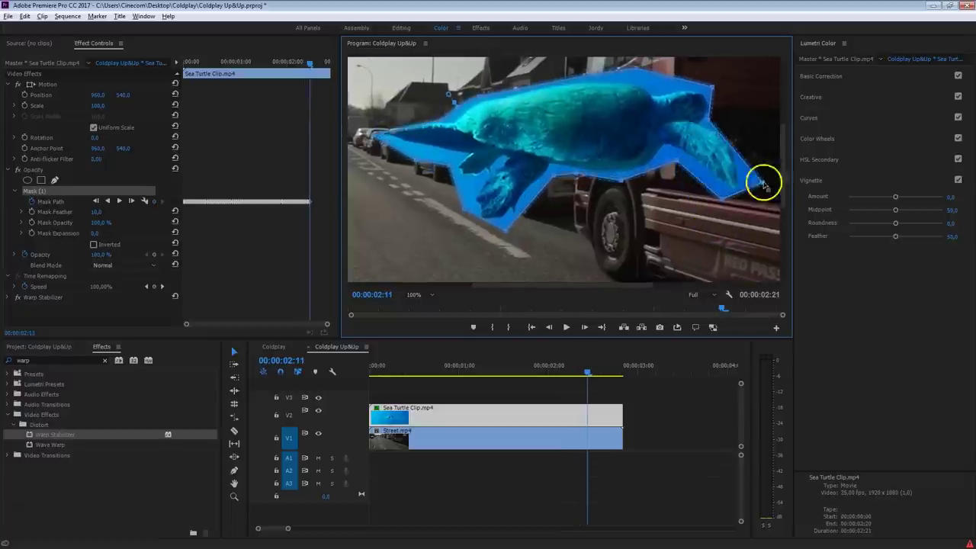
# - Finish fitting the mask to the turtle frame by frame up to the clip's last frame at 00:00:02:20
pyautogui.press('Right')
pyautogui.press('Right')
pyautogui.click(419, 175)
pyautogui.press('Right')
pyautogui.click(658, 170)
pyautogui.press('Right')
pyautogui.press('Right')
pyautogui.click(658, 115)
pyautogui.click(725, 120)
pyautogui.press('Right')
pyautogui.press('Right')
pyautogui.click(637, 79)
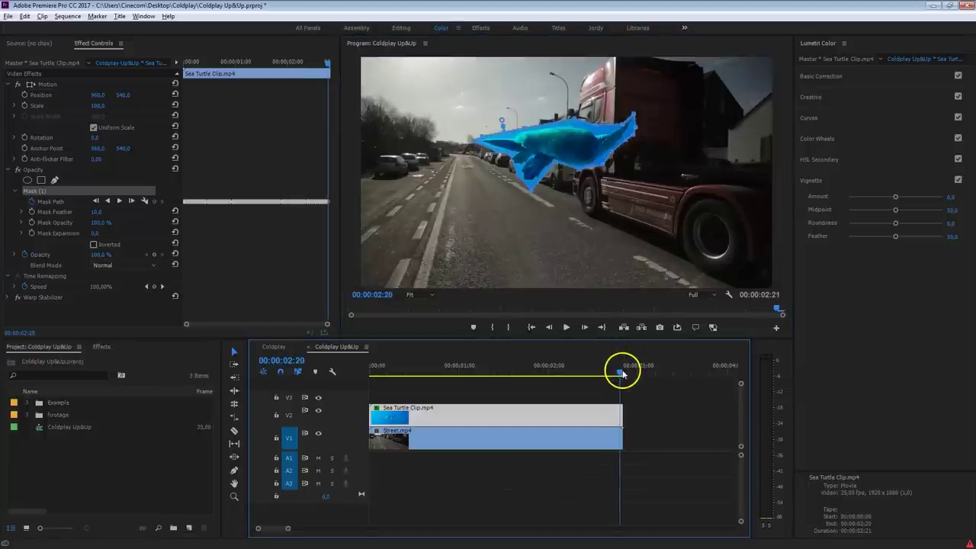
# - Inspect the masked turtle at 00:00:02:12 with the clip deselected, and reselect the turtle clip
pyautogui.moveTo(622, 372); pyautogui.dragTo(595, 354)
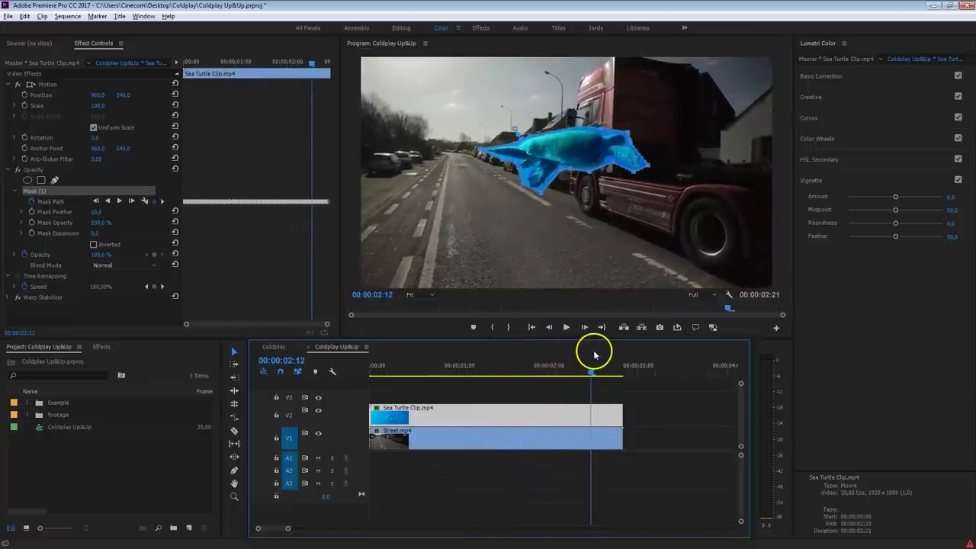
pyautogui.click(637, 390)
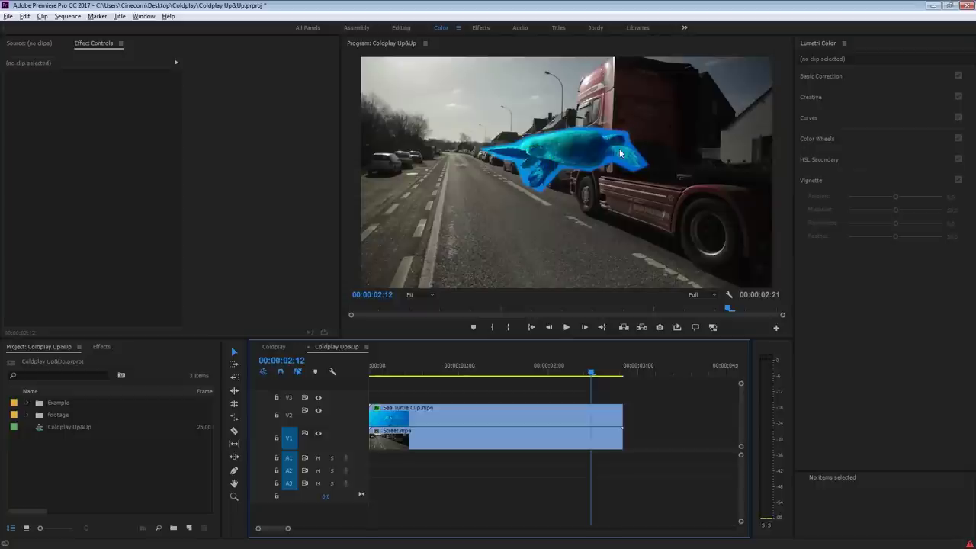
pyautogui.click(526, 410)
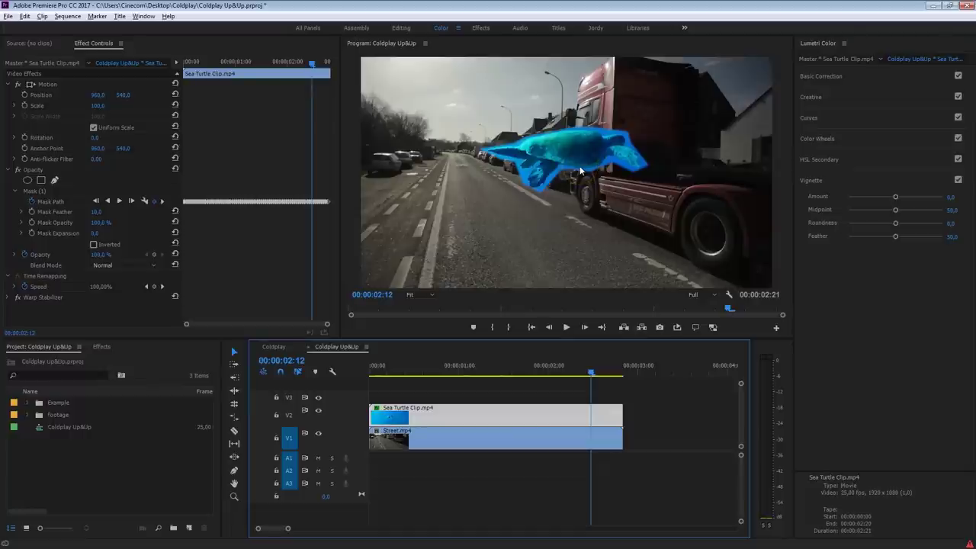
# - Open the HSL Secondary settings in Lumetri Color and sample the blue water around the turtle as the key color
pyautogui.click(873, 283)
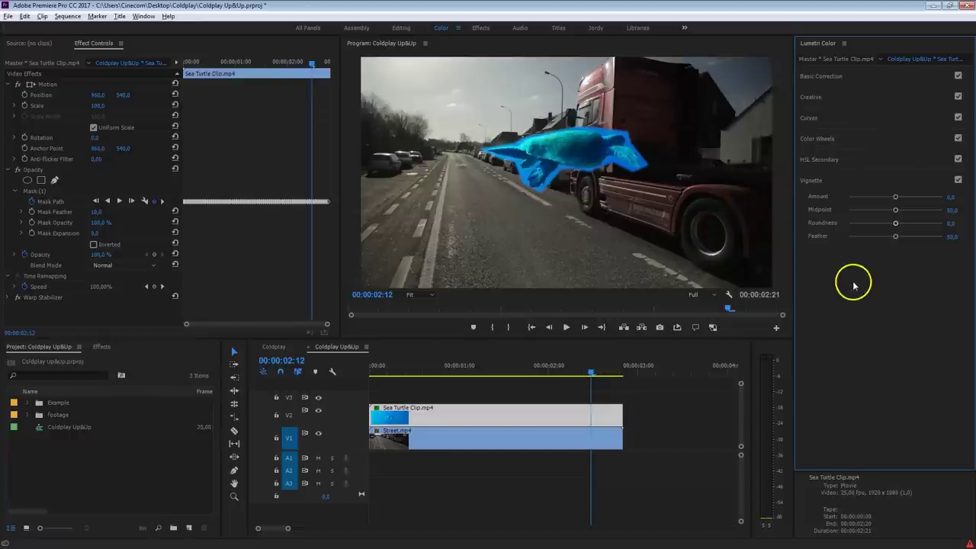
pyautogui.click(142, 17)
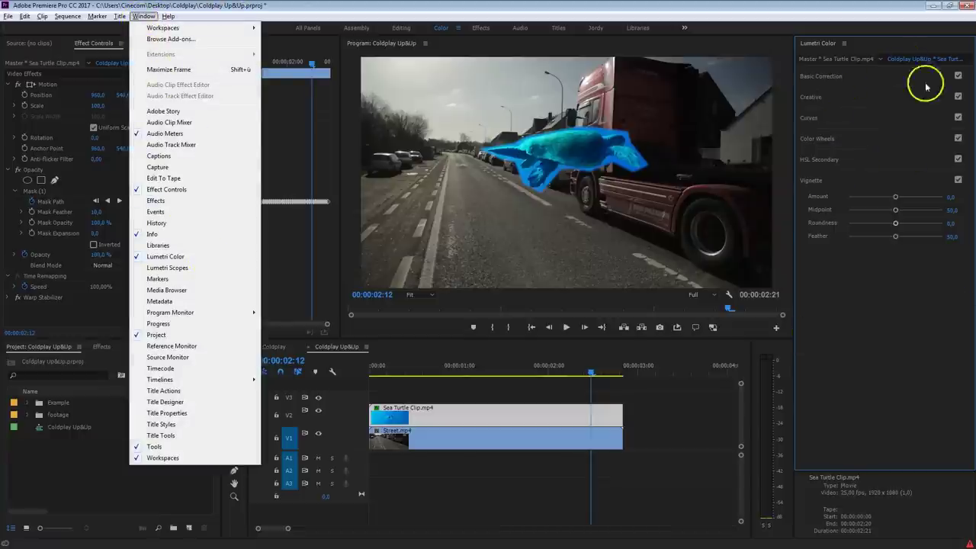
pyautogui.click(845, 328)
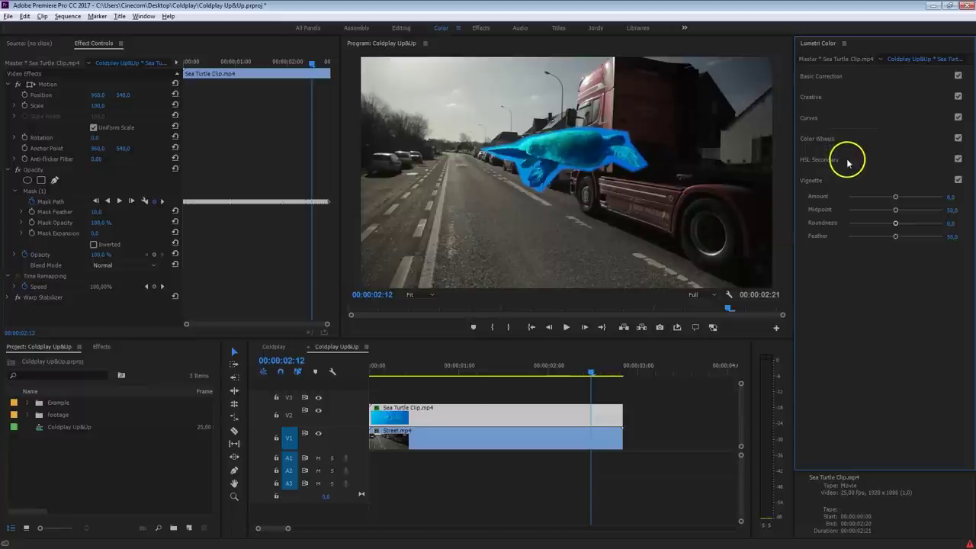
pyautogui.click(819, 159)
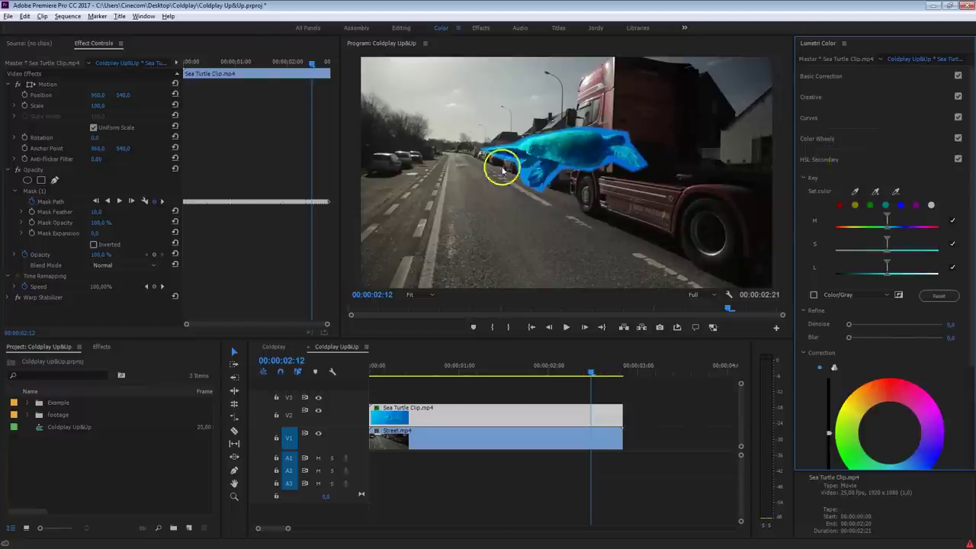
pyautogui.click(858, 191)
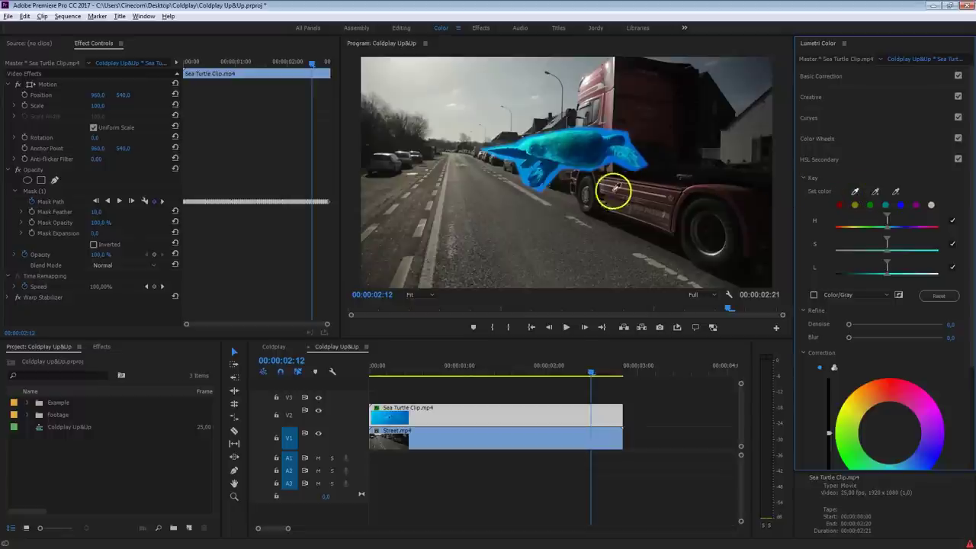
pyautogui.click(527, 168)
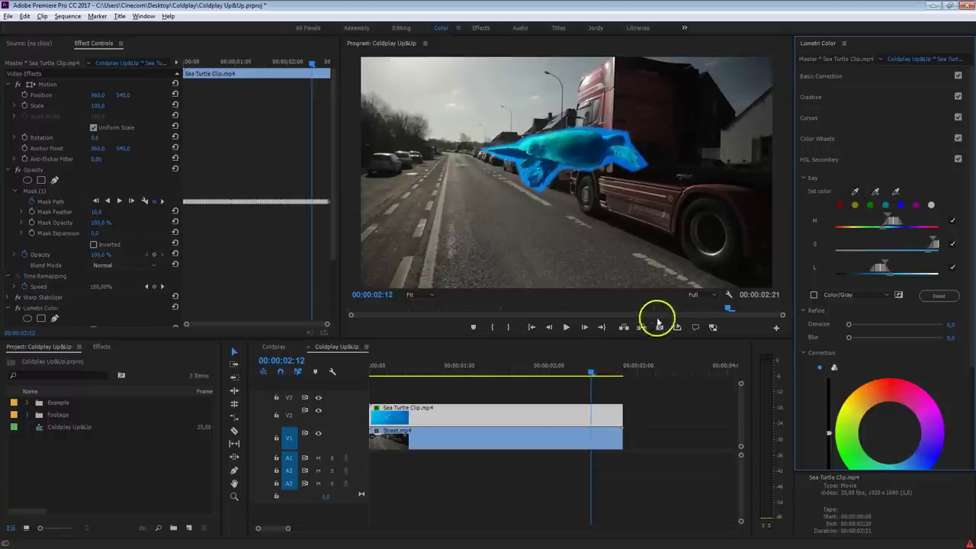
# - Show the program view at 100% and turn on the Color/Gray preview to examine the keyed area around the turtle
pyautogui.click(418, 294)
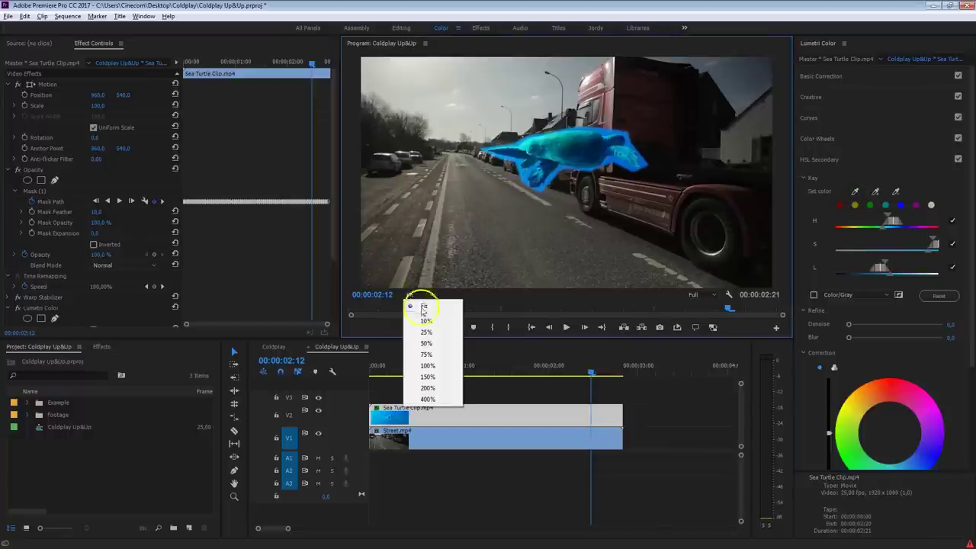
pyautogui.click(433, 367)
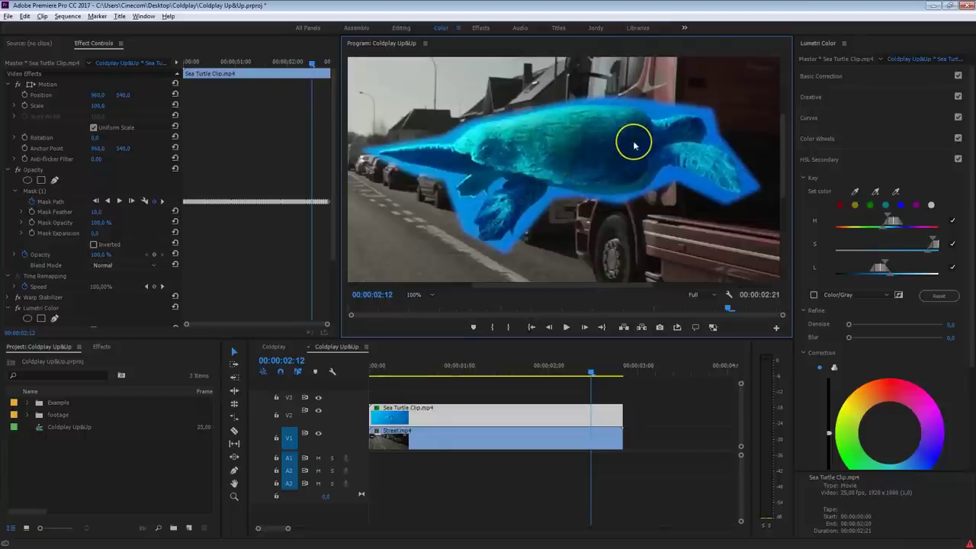
pyautogui.click(815, 295)
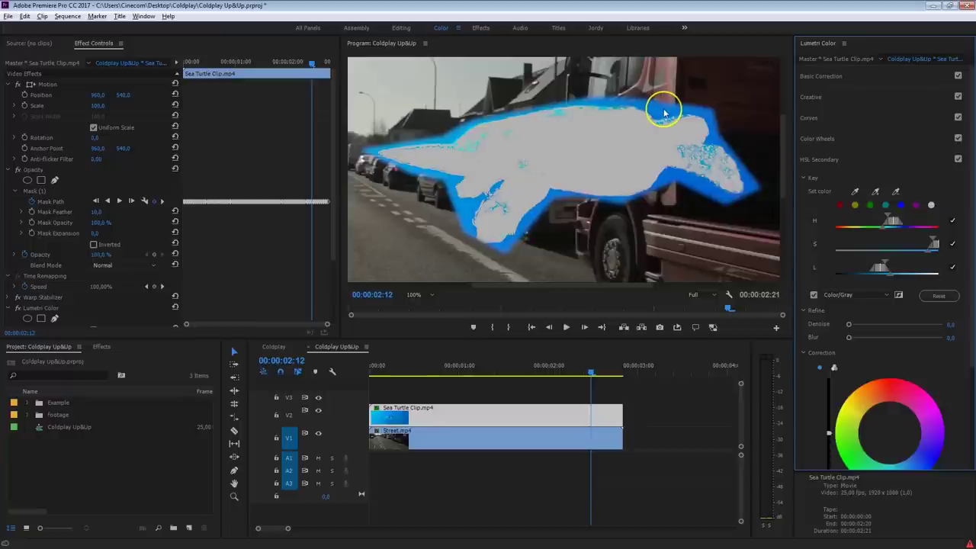
pyautogui.moveTo(663, 112)
pyautogui.mouseDown()
pyautogui.moveTo(686, 130)
pyautogui.moveTo(462, 155)
pyautogui.mouseUp()
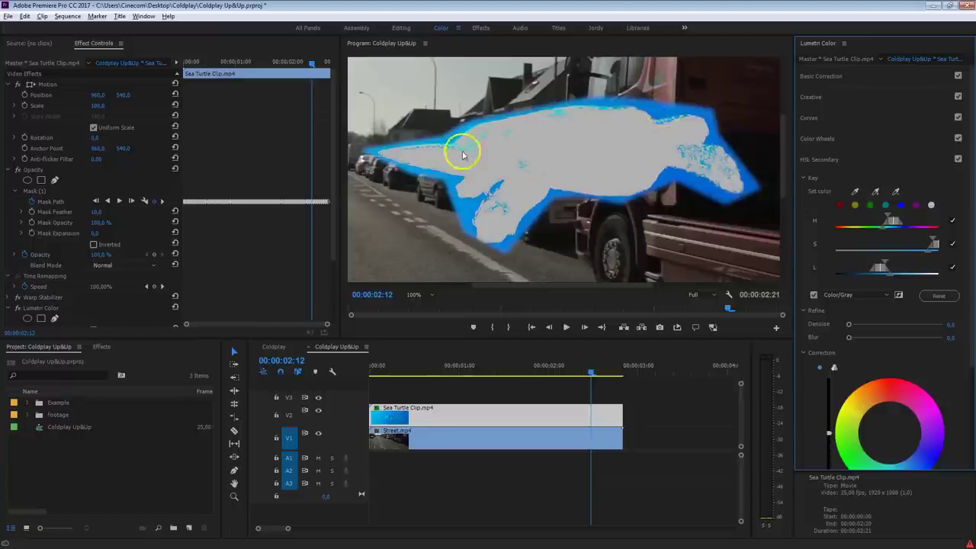
pyautogui.moveTo(518, 181); pyautogui.dragTo(666, 129)
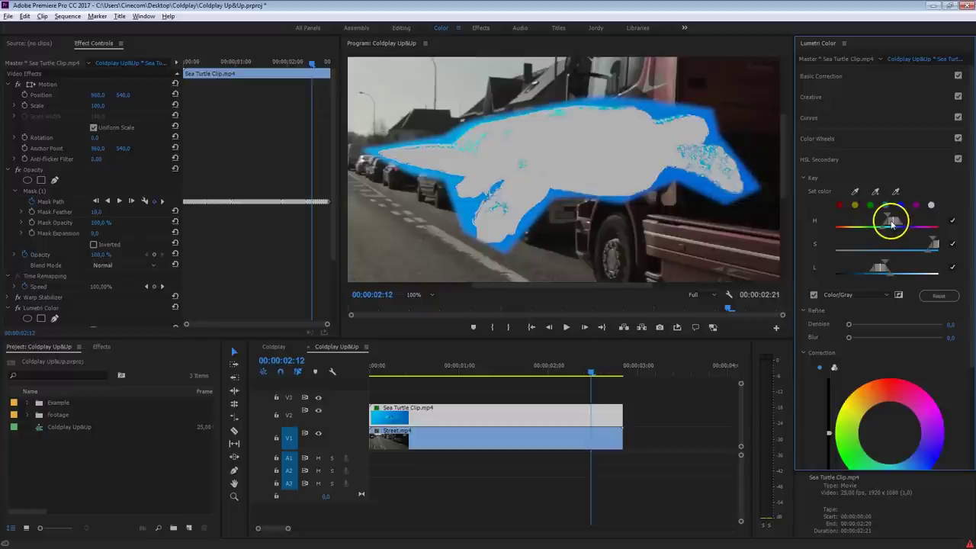
# - Refine the key's hue, saturation and luminance ranges with a Blur of 1,6, and turn off the Color/Gray preview
pyautogui.moveTo(892, 223); pyautogui.dragTo(882, 269)
pyautogui.moveTo(850, 337); pyautogui.dragTo(854, 337)
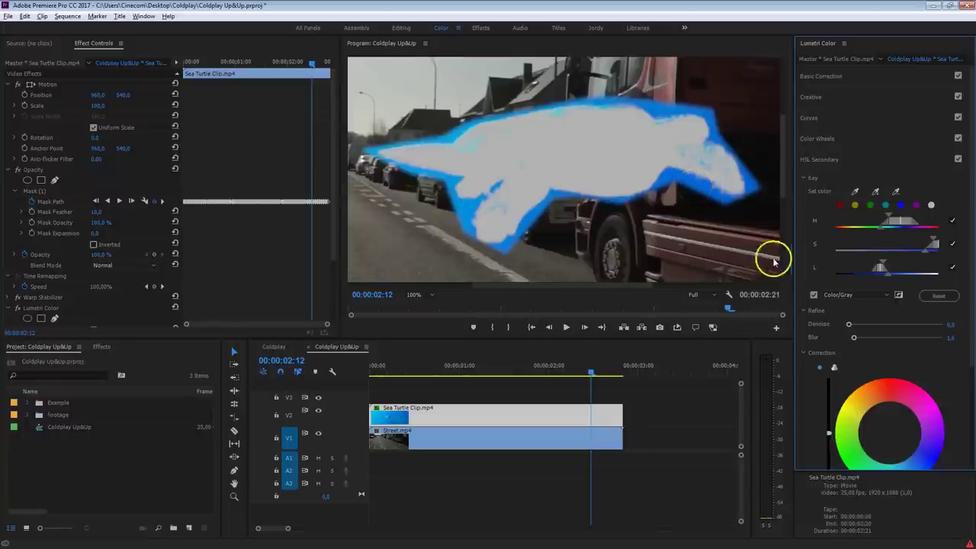
pyautogui.click(813, 295)
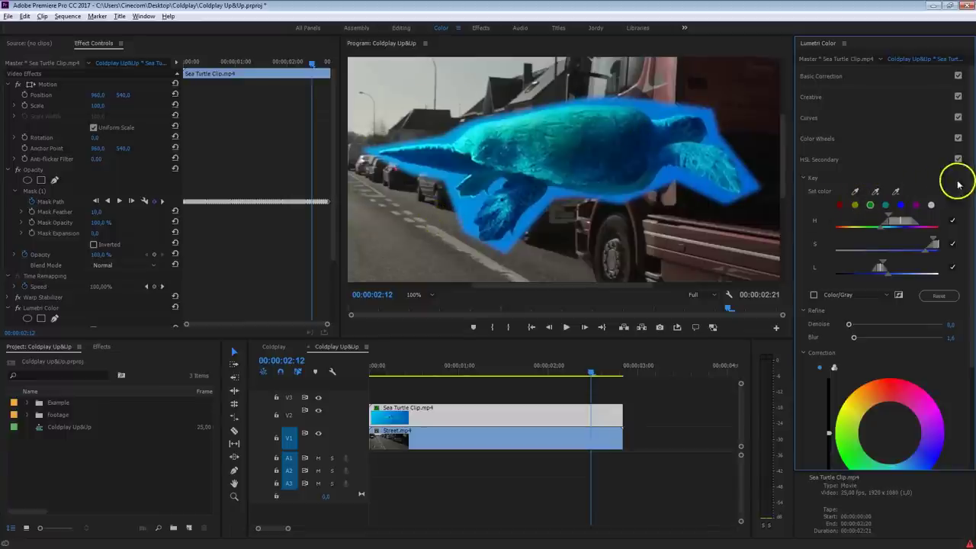
# - Turn the keyed water around the turtle green using the HSL Secondary correction wheel, Tint -300,0 and Temperature 63,0
pyautogui.scroll(-4, 960, 218)
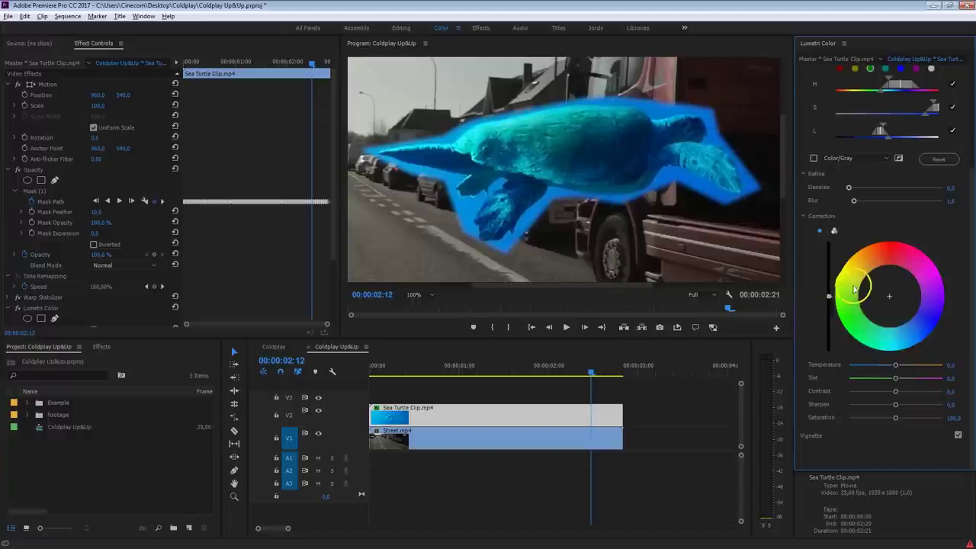
pyautogui.click(884, 294)
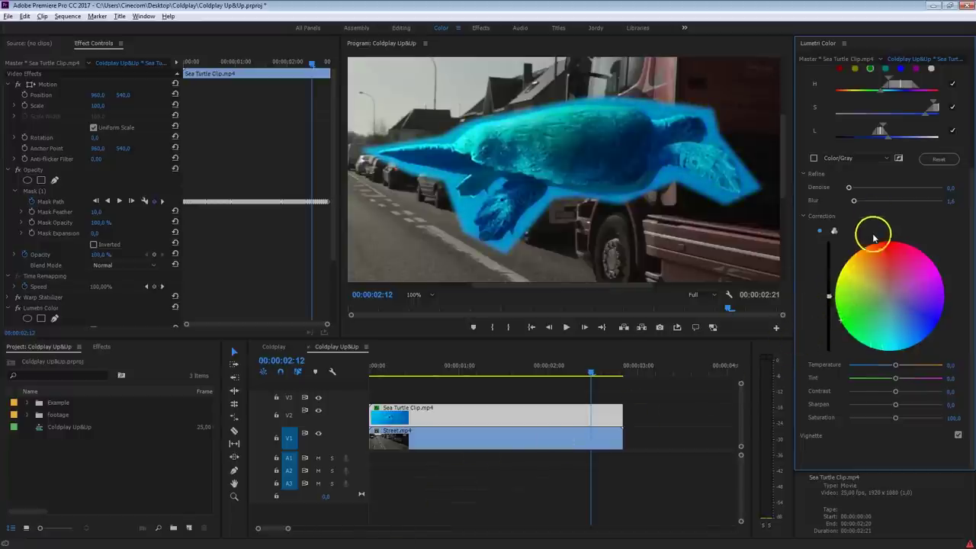
pyautogui.moveTo(897, 377); pyautogui.dragTo(815, 385)
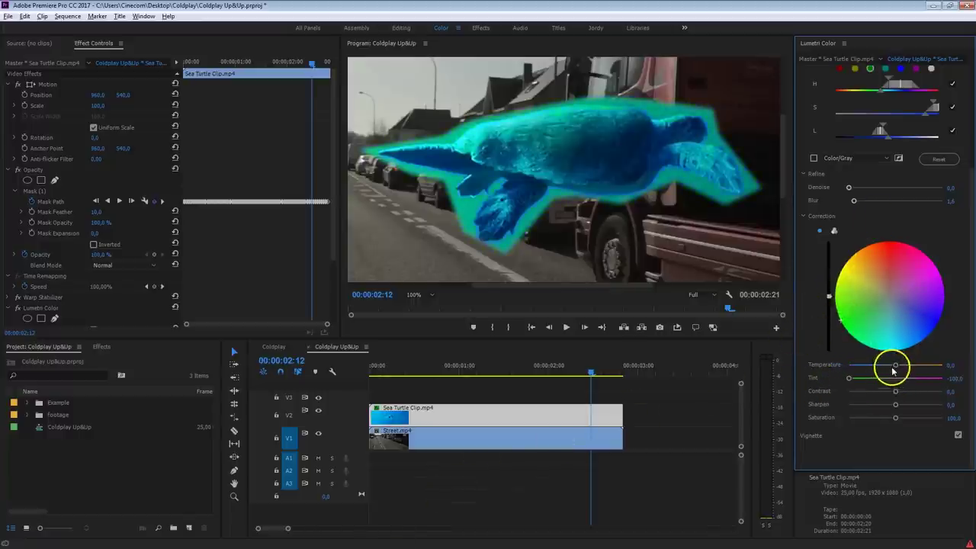
pyautogui.moveTo(958, 381); pyautogui.dragTo(905, 388)
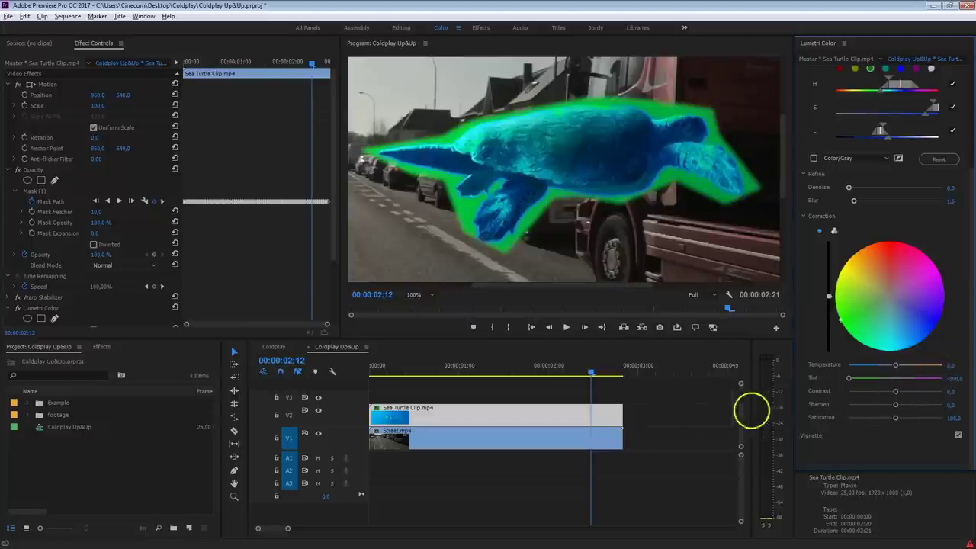
pyautogui.moveTo(891, 365); pyautogui.dragTo(925, 365)
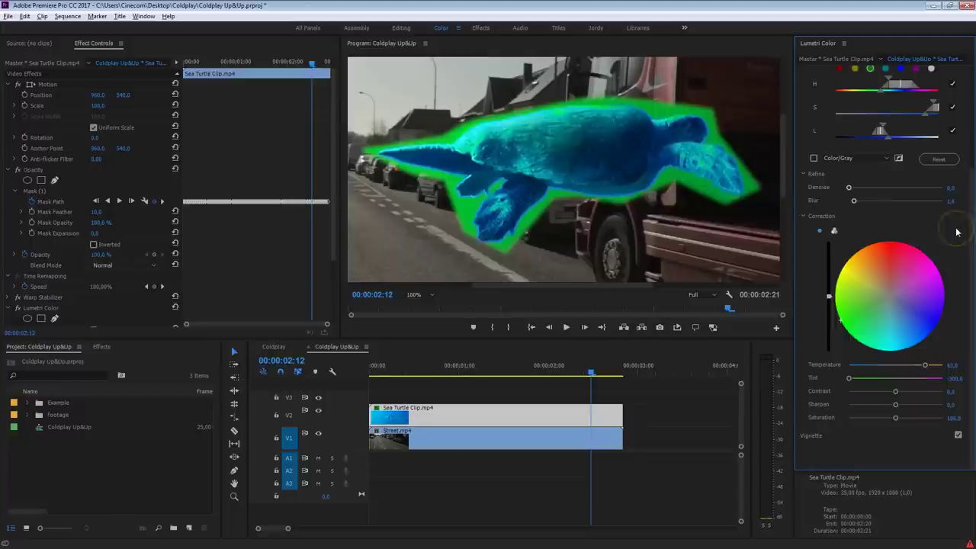
# - Find the Ultra Key effect and apply it to Sea Turtle Clip.mp4 on V2
pyautogui.click(107, 347)
pyautogui.click(76, 362)
pyautogui.write('ultr')
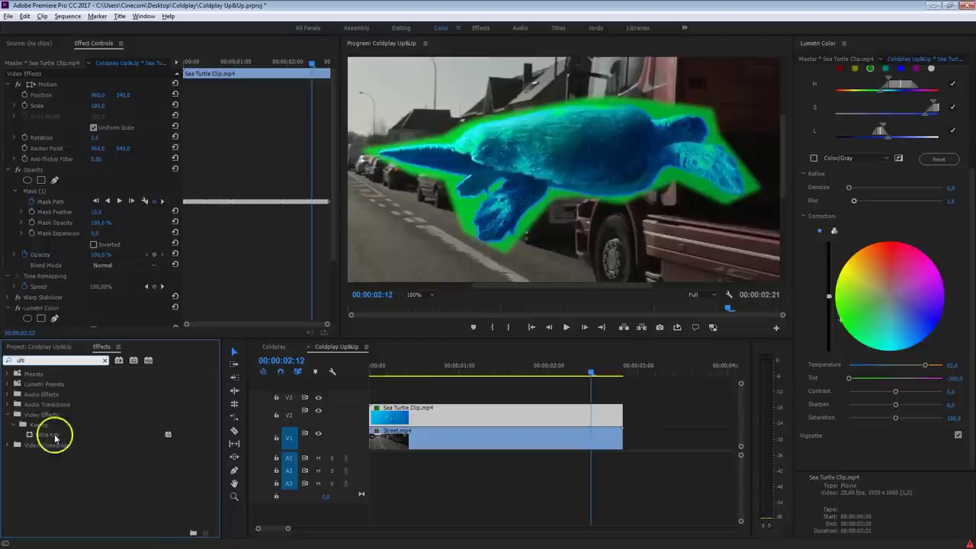
pyautogui.moveTo(55, 438); pyautogui.dragTo(471, 416)
# - Collapse the Opacity and Lumetri Color settings and sample the green edge beside the turtle as Ultra Key's Key Color
pyautogui.click(8, 170)
pyautogui.click(10, 212)
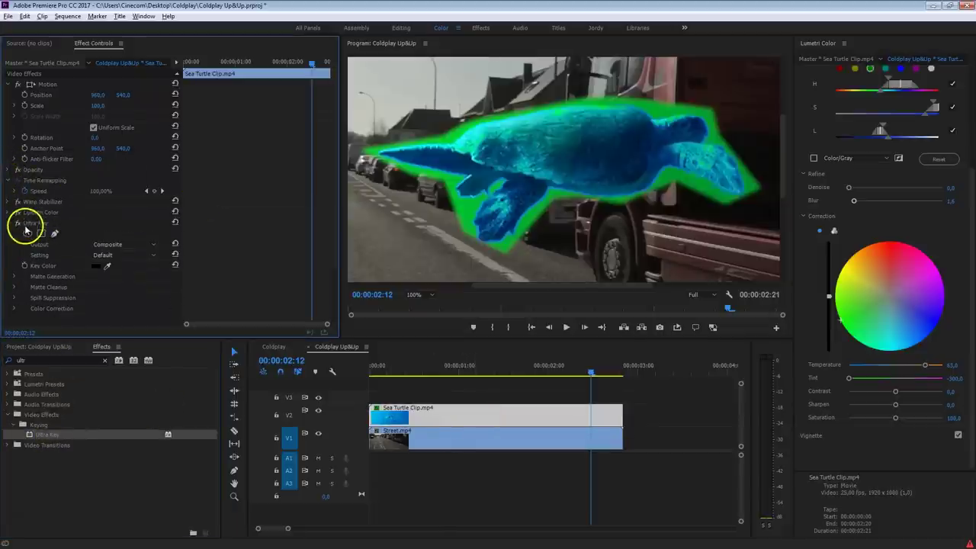
pyautogui.click(107, 265)
pyautogui.click(457, 193)
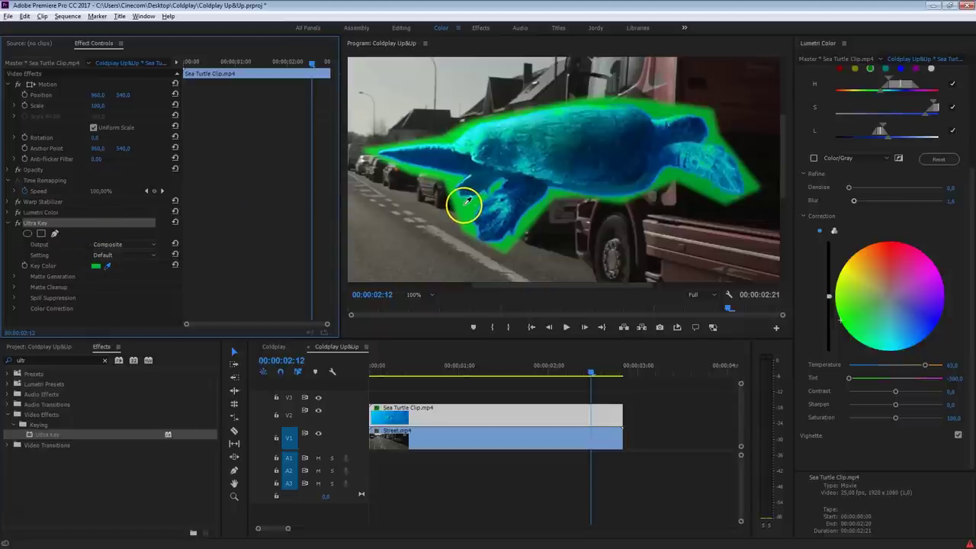
pyautogui.click(466, 203)
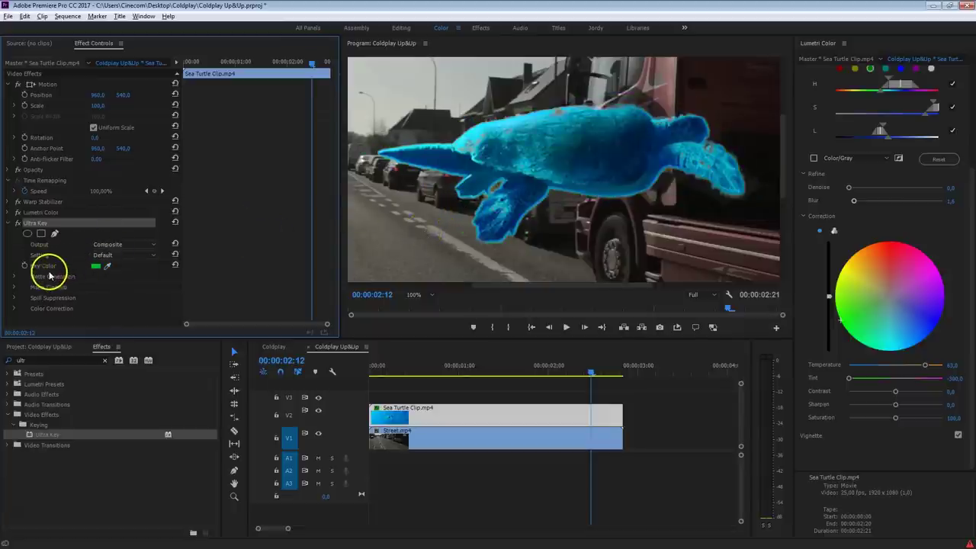
# - Set Ultra Key's Matte Generation to Transparency 24,7, Highlight 6,2, Shadow 5,0, Tolerance 81,0 and Pedestal 48,0
pyautogui.click(15, 277)
pyautogui.scroll(-2, 71, 267)
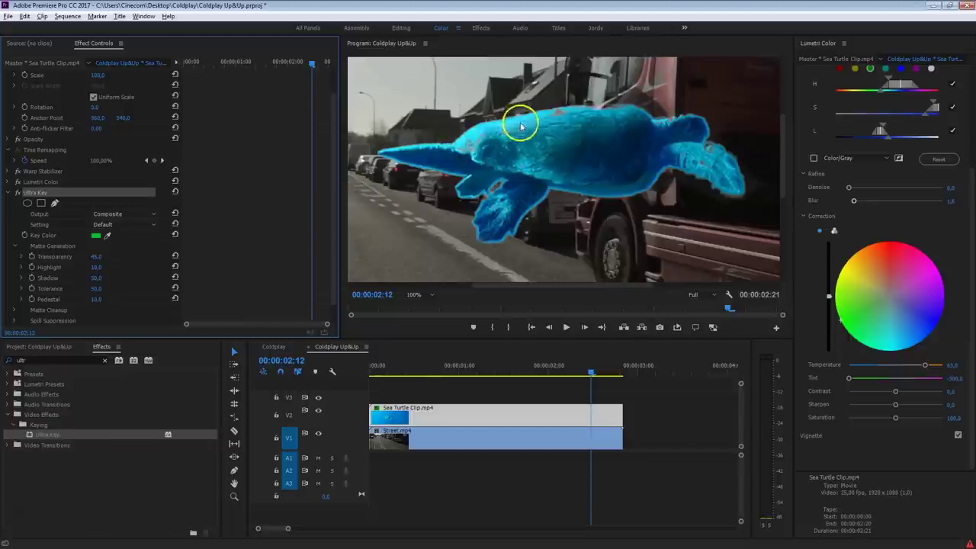
pyautogui.moveTo(91, 261)
pyautogui.mouseDown()
pyautogui.moveTo(61, 264)
pyautogui.moveTo(94, 260)
pyautogui.mouseUp()
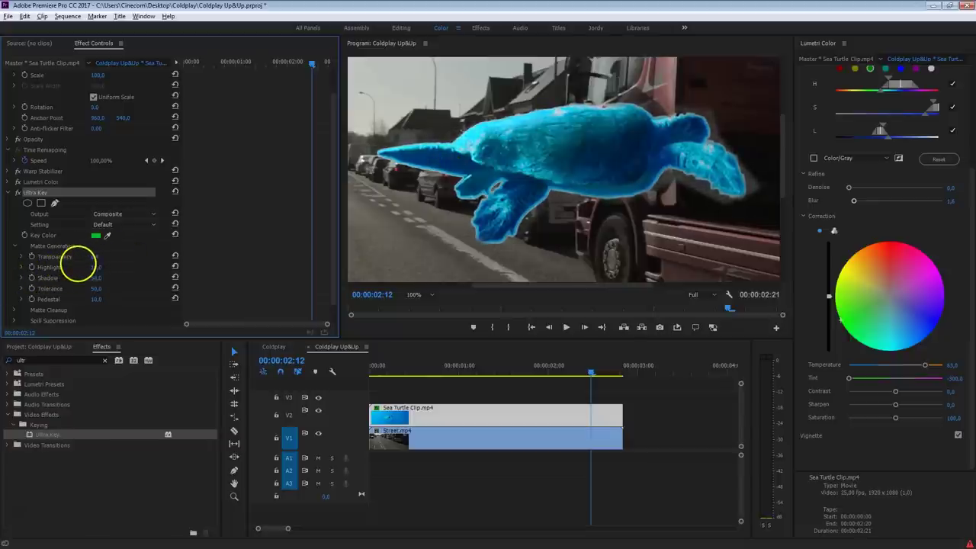
pyautogui.moveTo(95, 267); pyautogui.dragTo(161, 257)
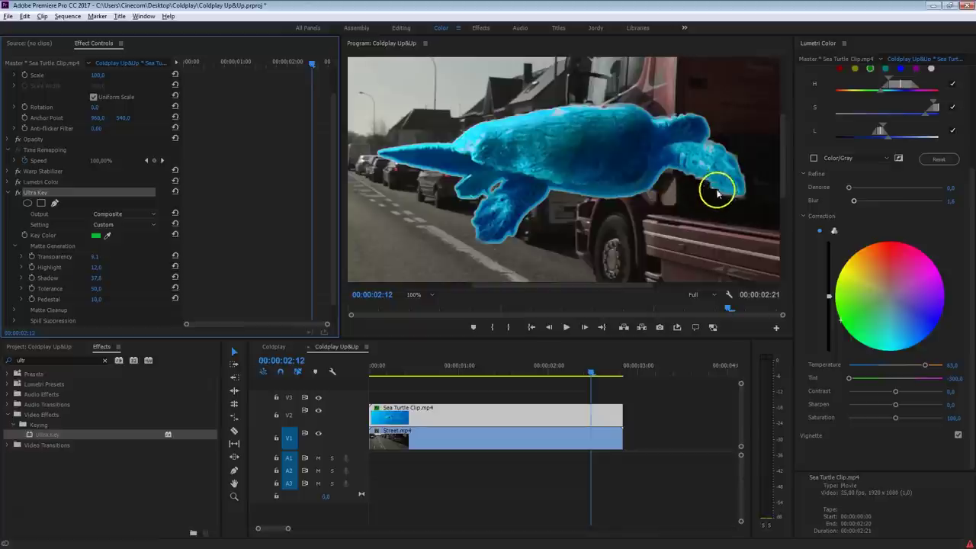
pyautogui.click(95, 281)
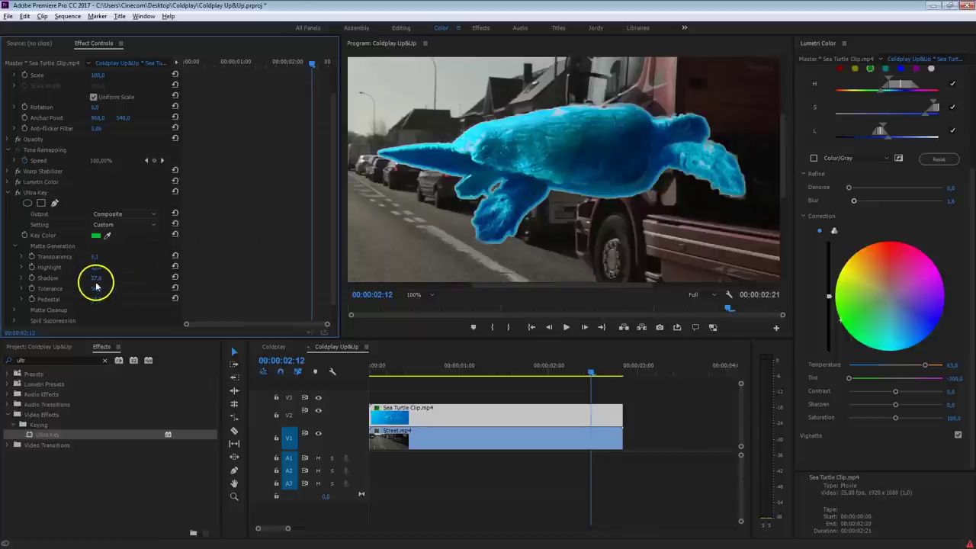
pyautogui.moveTo(95, 280); pyautogui.dragTo(126, 294)
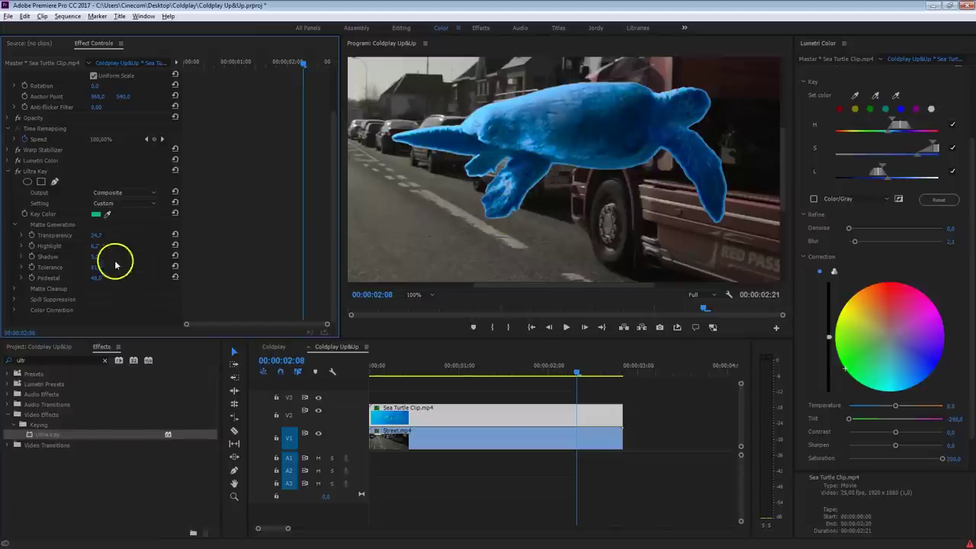
# - Set the Choke in Ultra Key's Matte Cleanup to 54,0 to trim the turtle's edges
pyautogui.click(14, 290)
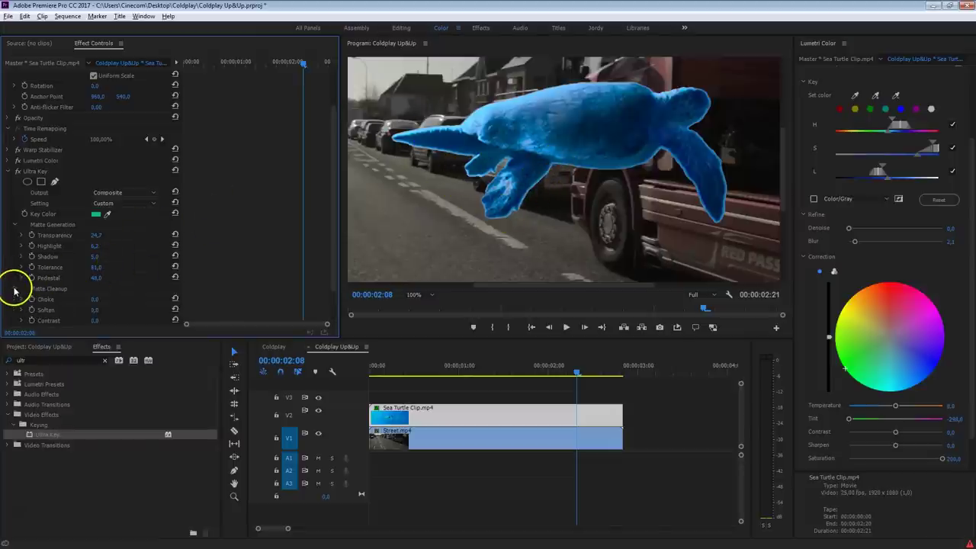
pyautogui.scroll(-2, 194, 245)
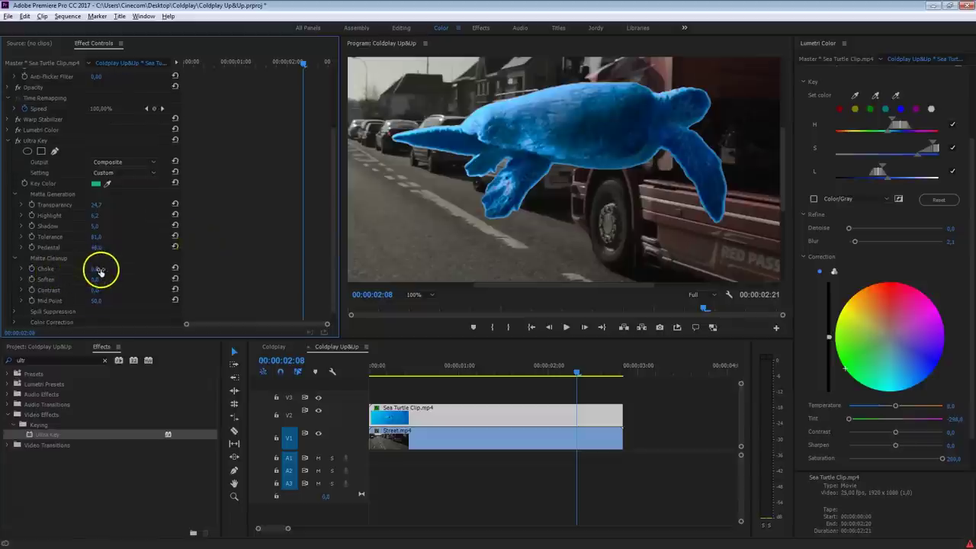
pyautogui.moveTo(166, 255); pyautogui.dragTo(251, 233)
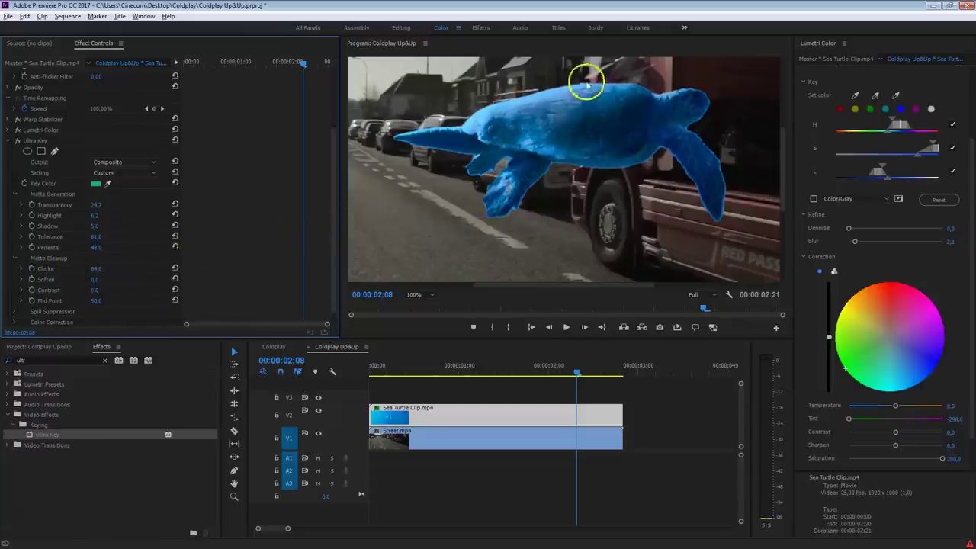
# - Deselect the turtle clip and play the sequence from near its start to check the keyed edges
pyautogui.click(290, 62)
pyautogui.moveTo(291, 64); pyautogui.dragTo(184, 68)
pyautogui.click(524, 227)
pyautogui.press('space')
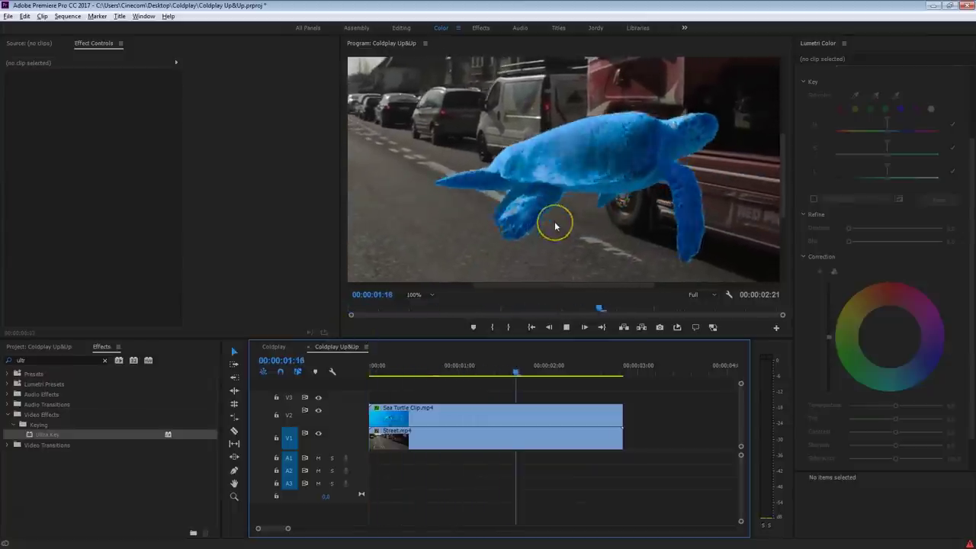
pyautogui.press('space')
# - Set the program view to Fit, select the turtle clip and move the playhead to 00:00:00:13
pyautogui.click(418, 294)
pyautogui.click(431, 307)
pyautogui.click(481, 370)
pyautogui.click(508, 407)
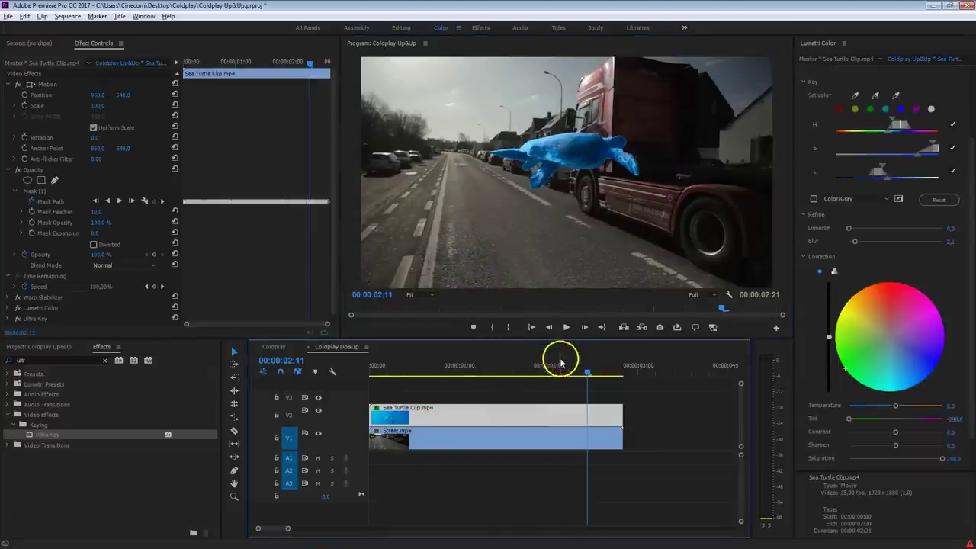
pyautogui.click(414, 355)
pyautogui.moveTo(414, 354)
pyautogui.mouseDown()
pyautogui.moveTo(340, 360)
pyautogui.moveTo(419, 363)
pyautogui.mouseUp()
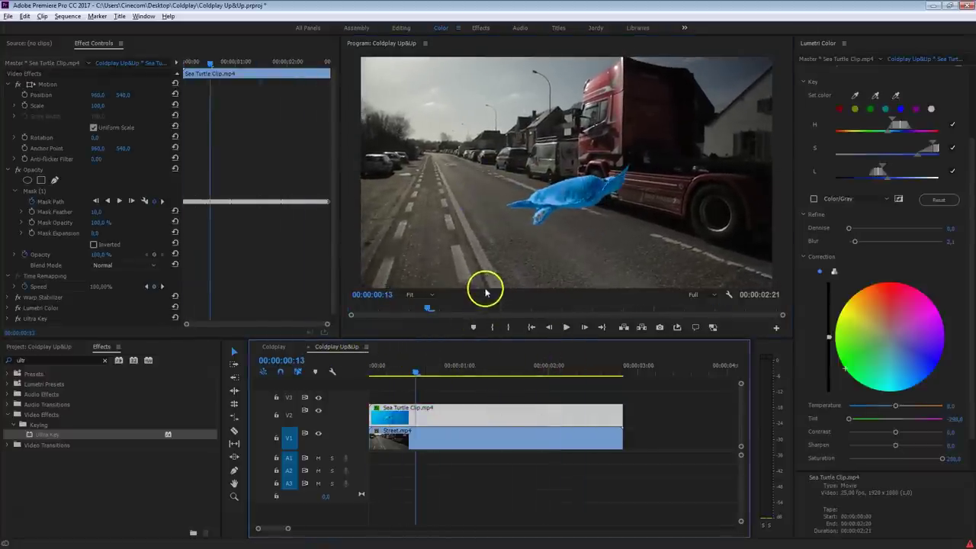
# - Grade Street.mp4 in Basic Correction with Temperature -18,5, Exposure -0,1, Contrast 26,1, Highlights -55,4, Shadows 75,0 and Saturation 186,5
pyautogui.click(487, 437)
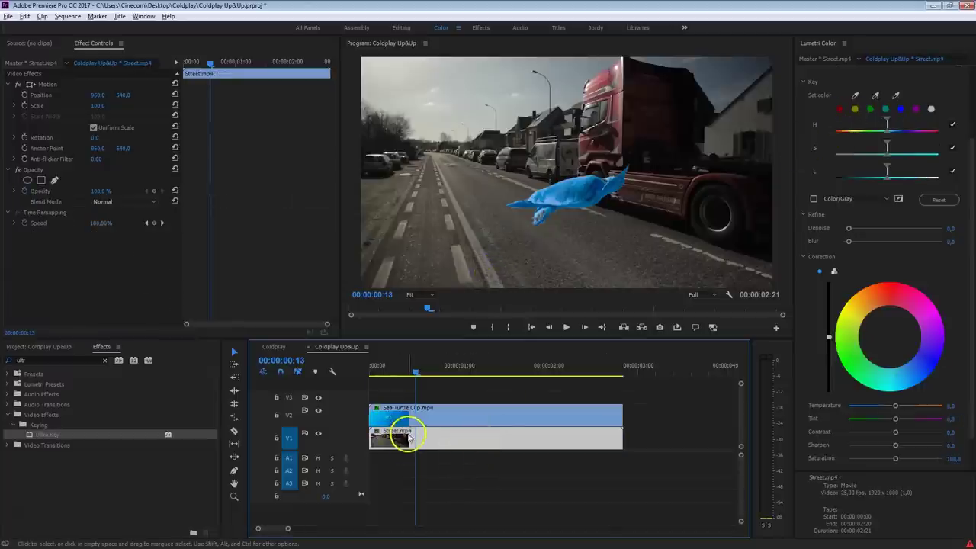
pyautogui.scroll(3, 839, 246)
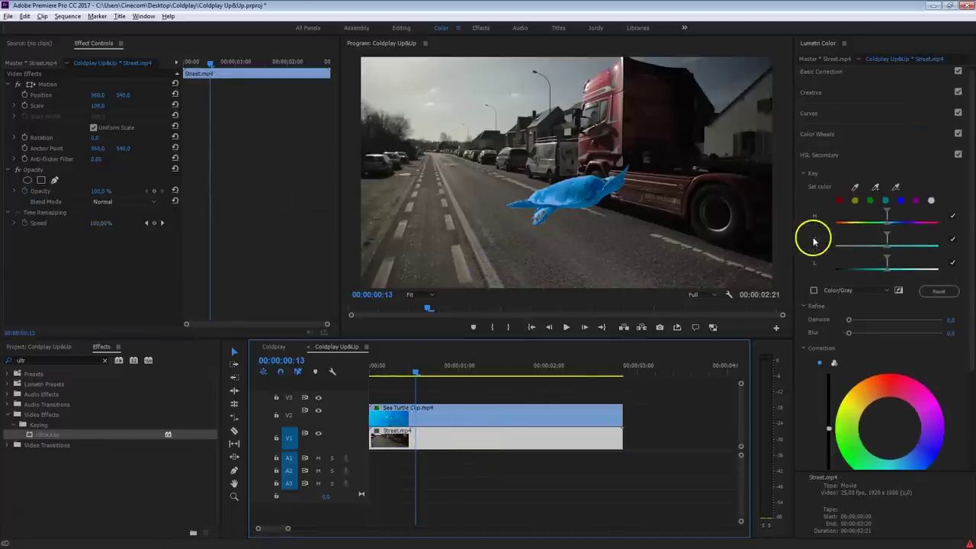
pyautogui.click(850, 158)
pyautogui.click(865, 77)
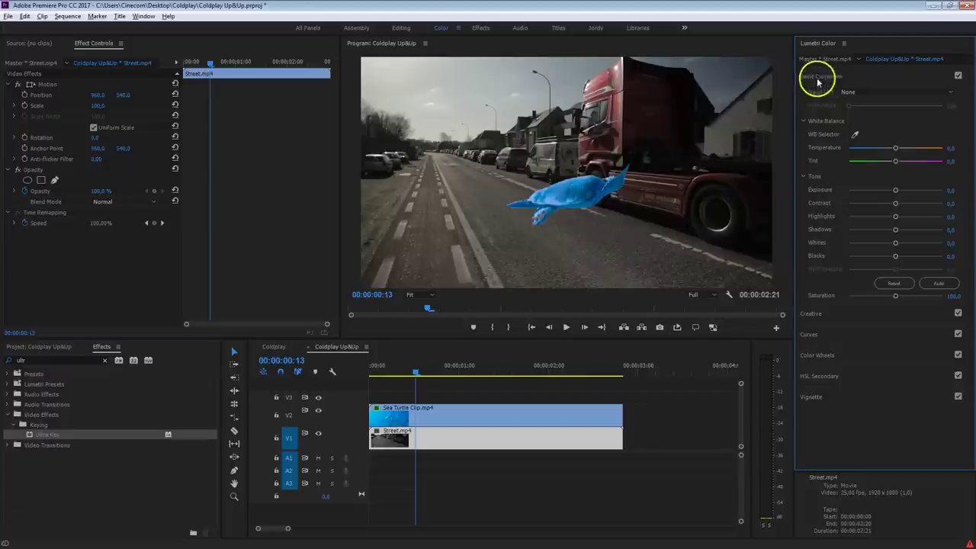
pyautogui.moveTo(894, 229); pyautogui.dragTo(919, 201)
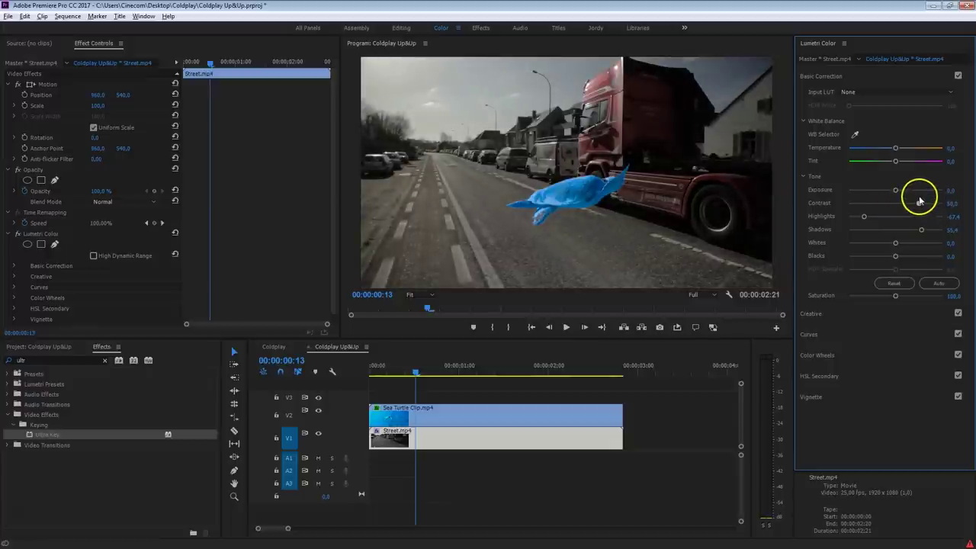
pyautogui.moveTo(919, 201)
pyautogui.mouseDown()
pyautogui.moveTo(938, 208)
pyautogui.moveTo(948, 190)
pyautogui.moveTo(938, 195)
pyautogui.mouseUp()
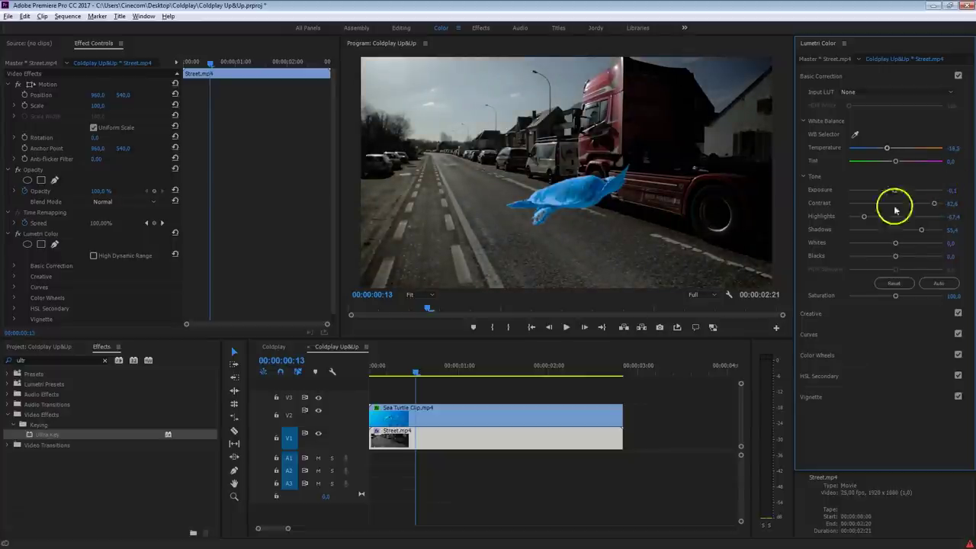
pyautogui.moveTo(896, 295); pyautogui.dragTo(905, 296)
pyautogui.moveTo(922, 229); pyautogui.dragTo(908, 204)
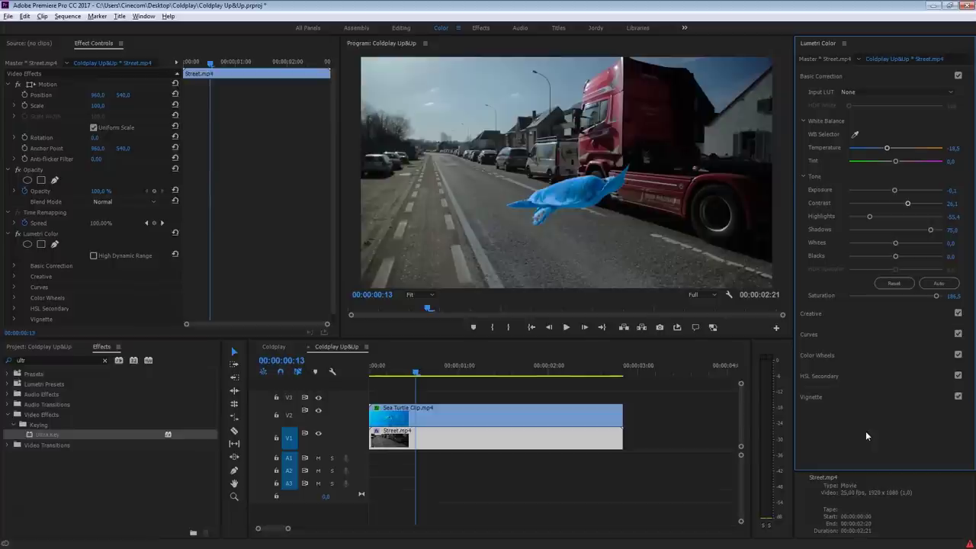
# - Add a second Lumetri Color effect below Ultra Key on the Sea Turtle Clip.mp4 clip
pyautogui.click(493, 409)
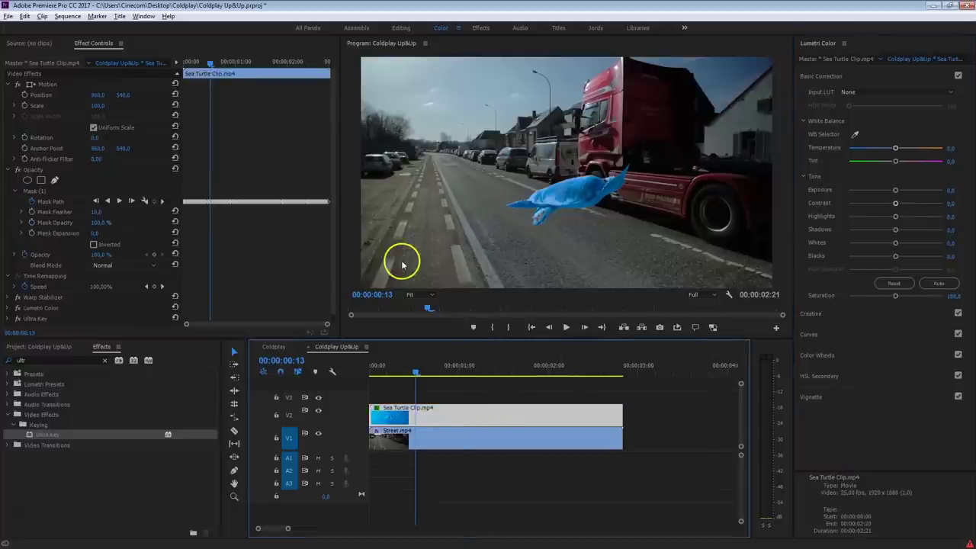
pyautogui.click(9, 170)
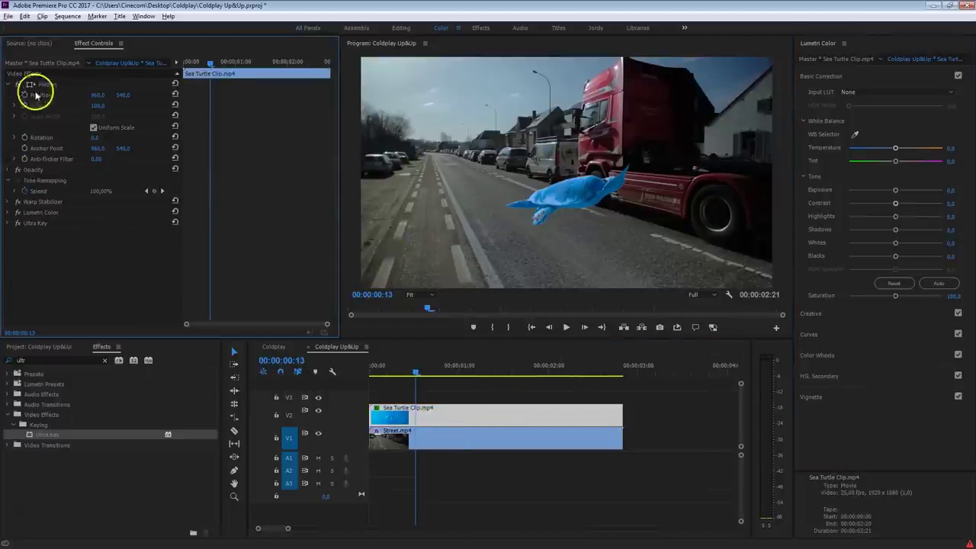
pyautogui.click(53, 213)
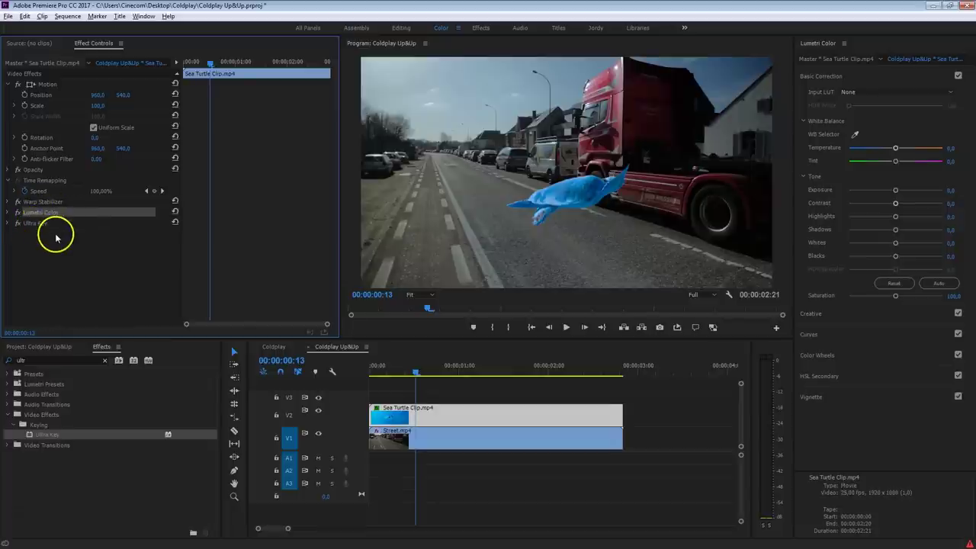
pyautogui.hotkey('ctrl', 'v')
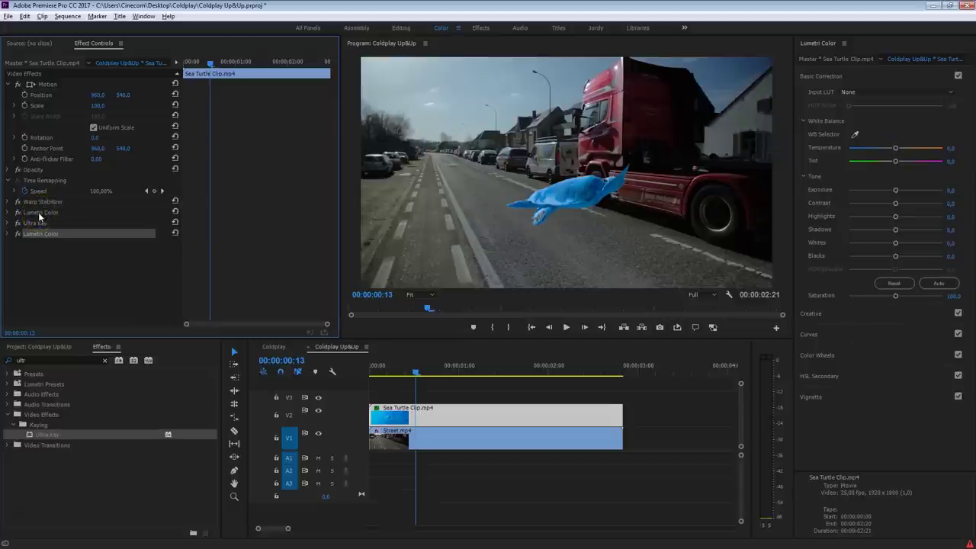
# - Color correct the turtle with Temperature 94,0, Saturation 54,5, midtone and shadow wheels shifted toward orange-red, and a slight highlights wheel adjustment
pyautogui.click(898, 149)
pyautogui.moveTo(901, 150); pyautogui.dragTo(957, 149)
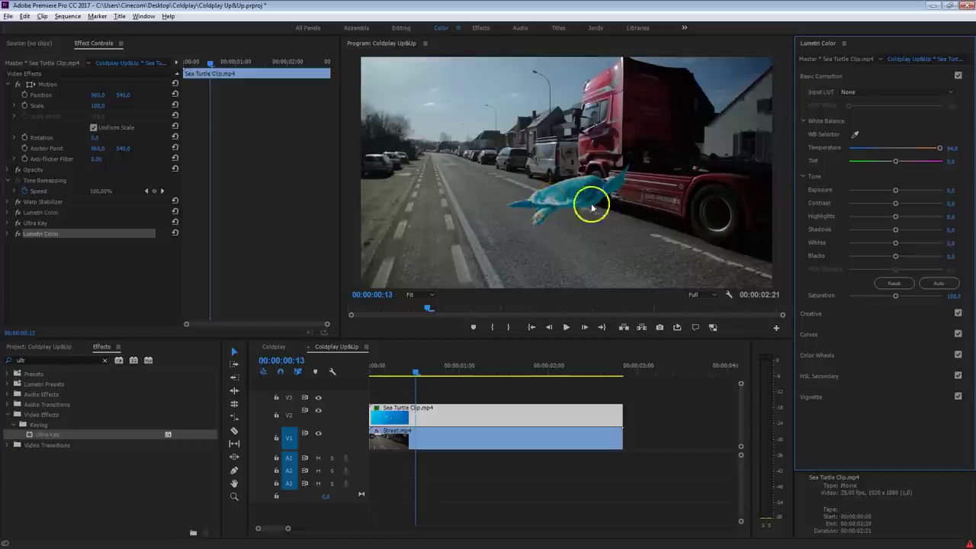
pyautogui.click(861, 355)
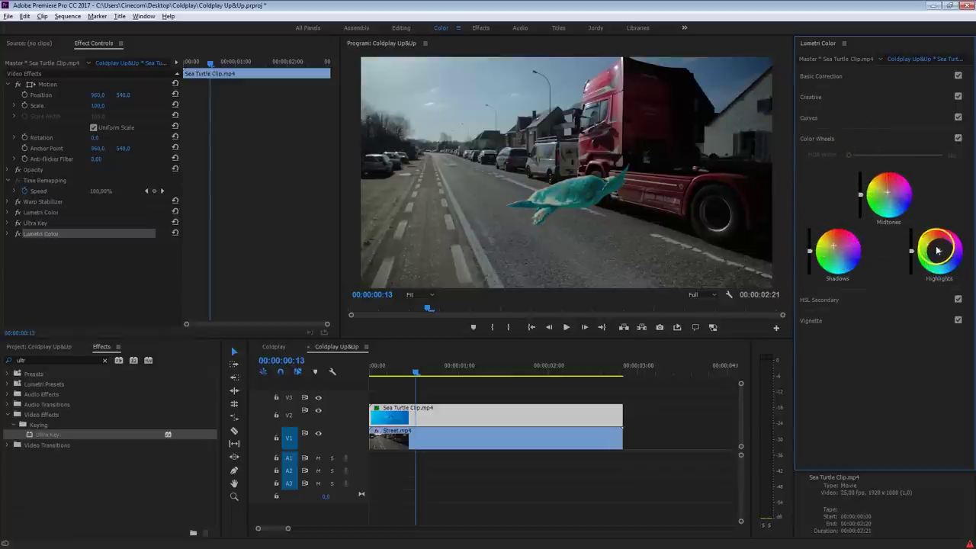
pyautogui.moveTo(941, 253); pyautogui.dragTo(957, 263)
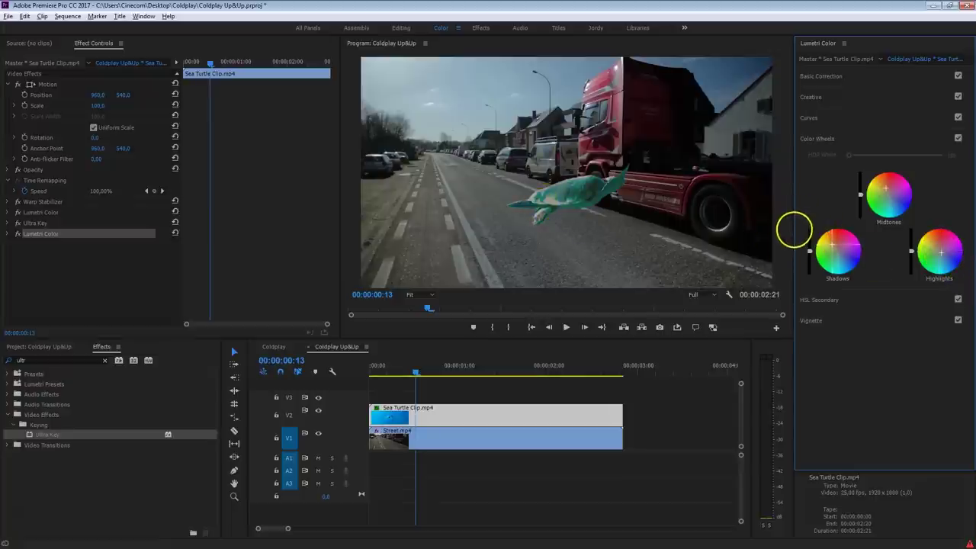
pyautogui.click(882, 77)
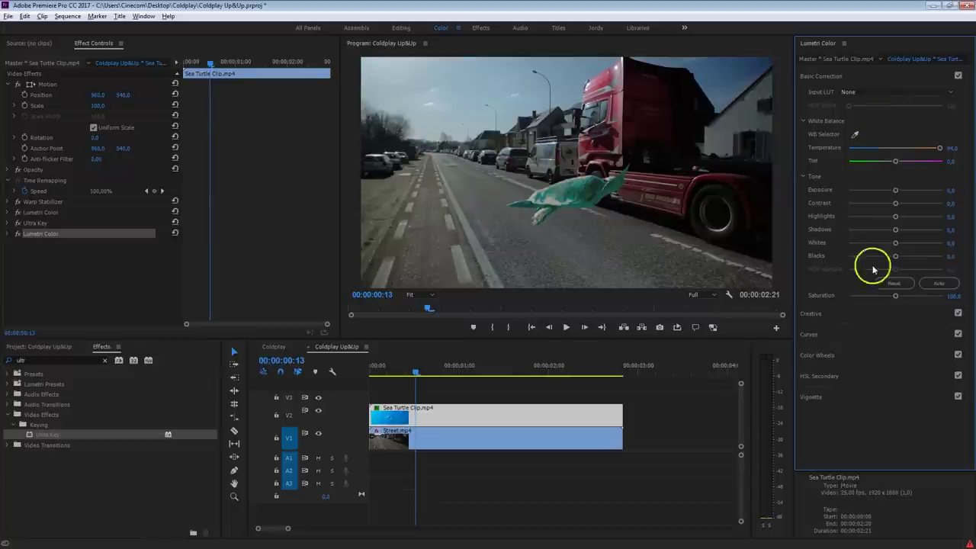
pyautogui.moveTo(896, 297); pyautogui.dragTo(876, 300)
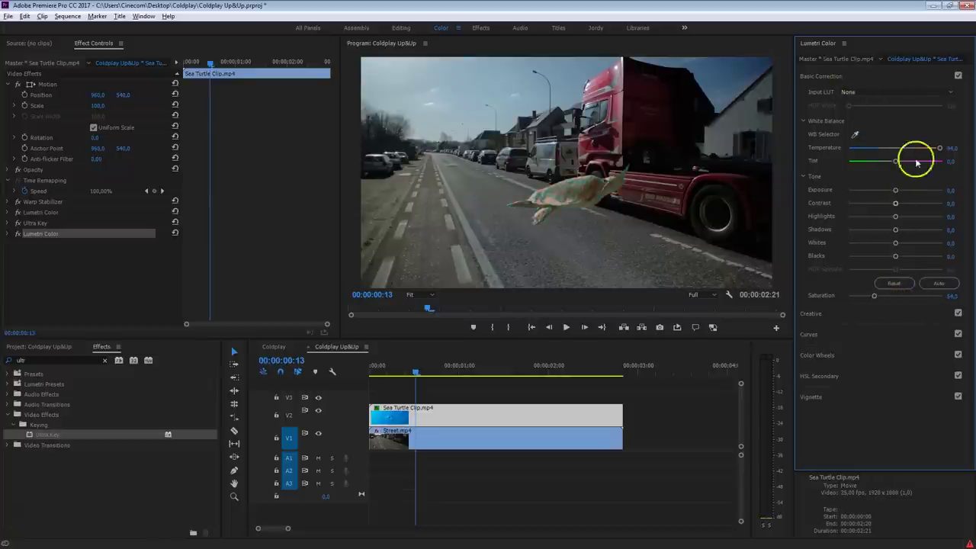
# - Refine the turtle's Basic Correction with Temperature 44,6, Saturation 79,3, Exposure -1,2 and Shadows -52,2
pyautogui.moveTo(939, 150); pyautogui.dragTo(920, 149)
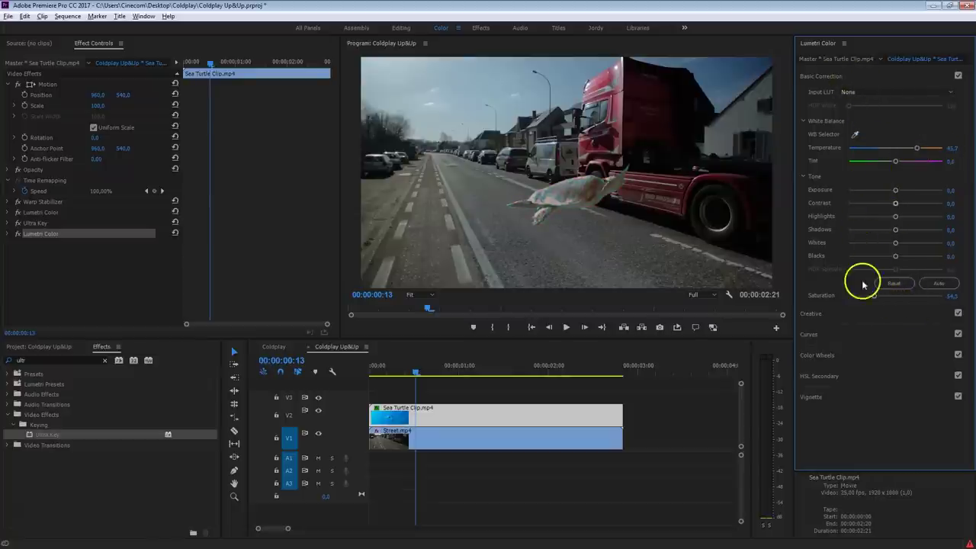
pyautogui.moveTo(874, 295)
pyautogui.mouseDown()
pyautogui.moveTo(893, 299)
pyautogui.moveTo(885, 296)
pyautogui.mouseUp()
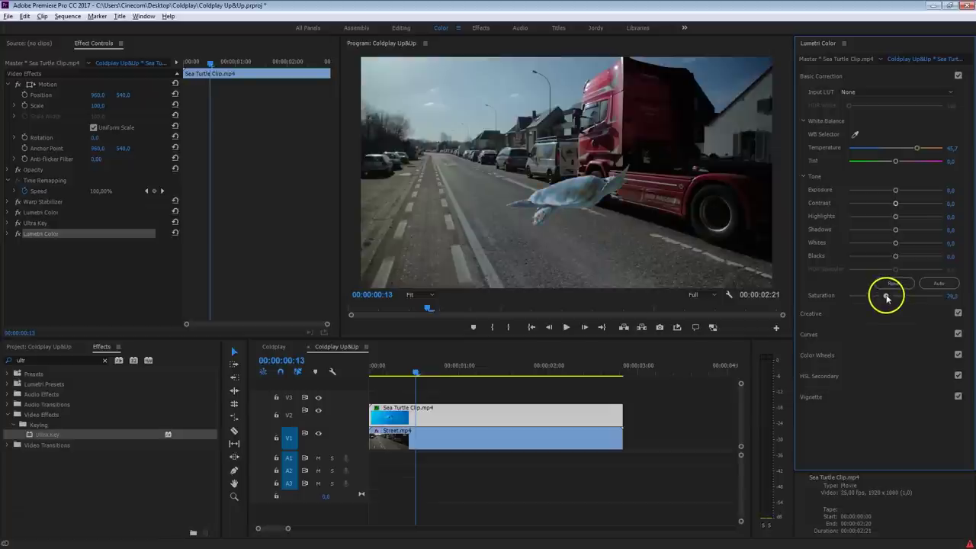
pyautogui.moveTo(917, 149); pyautogui.dragTo(912, 149)
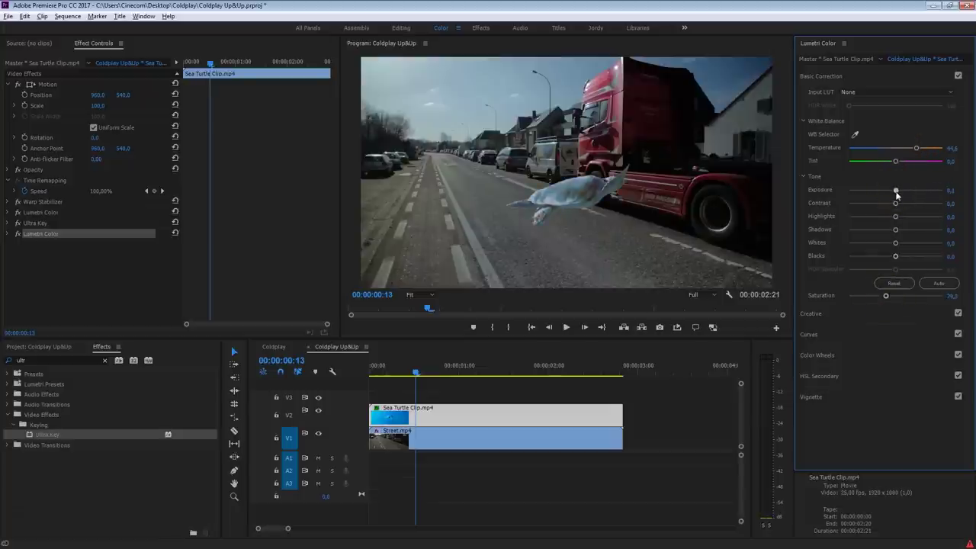
pyautogui.moveTo(896, 196); pyautogui.dragTo(890, 195)
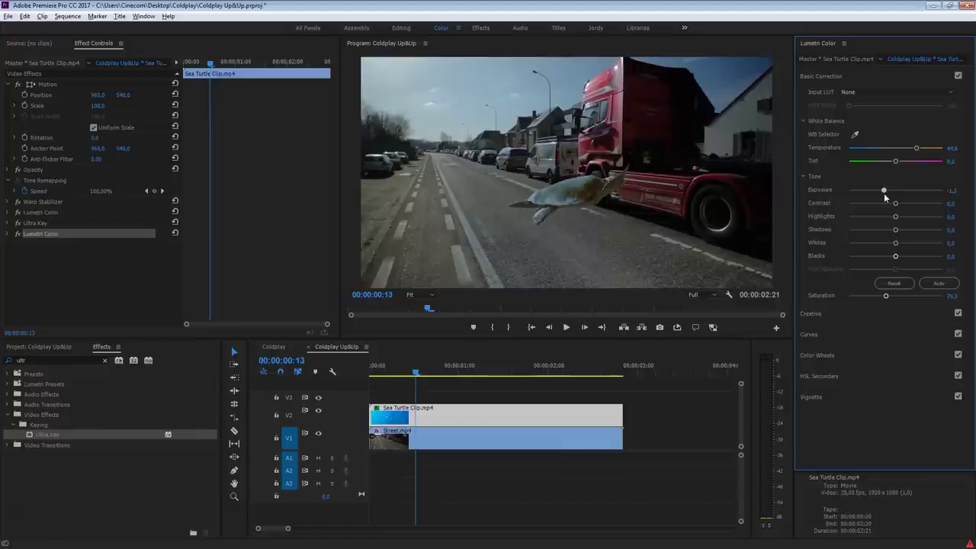
pyautogui.moveTo(896, 229); pyautogui.dragTo(889, 230)
pyautogui.moveTo(872, 232); pyautogui.dragTo(871, 232)
# - Pull the turtle's shadows color wheel slightly closer to its center, then return to the Basic Correction settings
pyautogui.click(851, 357)
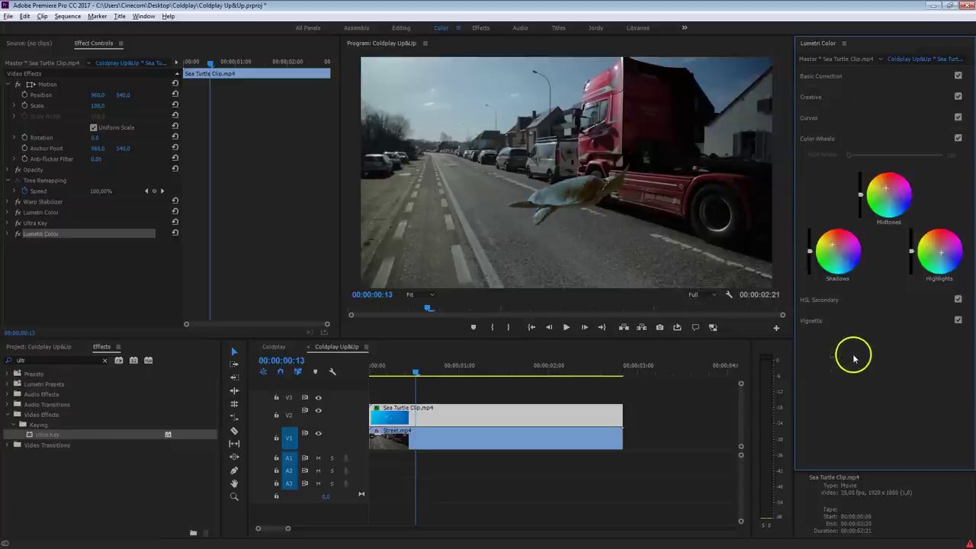
pyautogui.moveTo(831, 247); pyautogui.dragTo(834, 244)
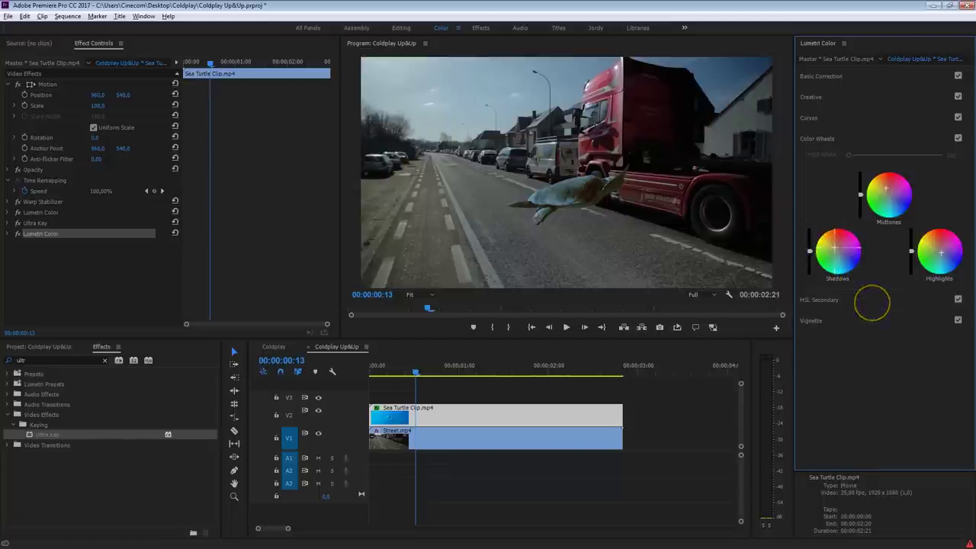
pyautogui.click(890, 76)
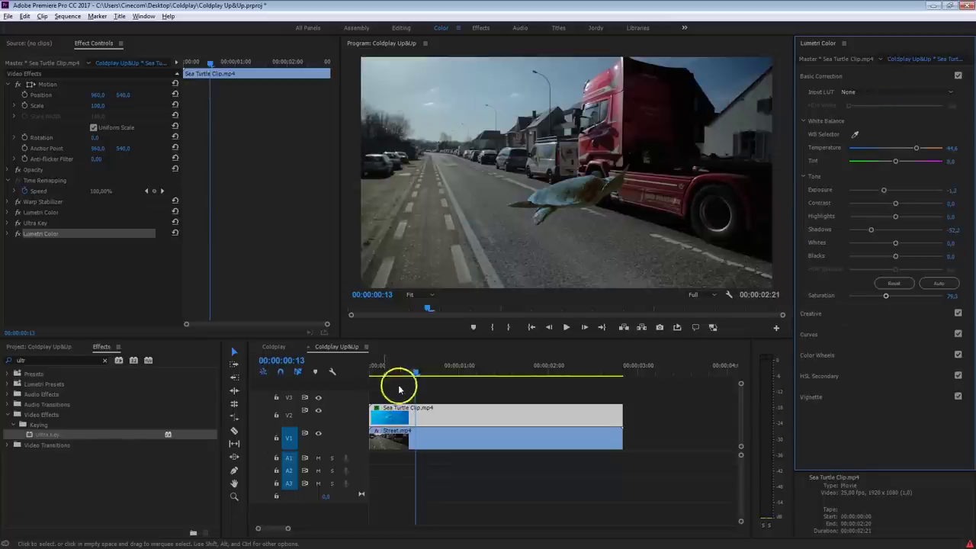
# - Scrub and play the sequence to check the turtle's grade, then return the playhead to the start
pyautogui.click(383, 368)
pyautogui.moveTo(386, 371); pyautogui.dragTo(460, 374)
pyautogui.press('space')
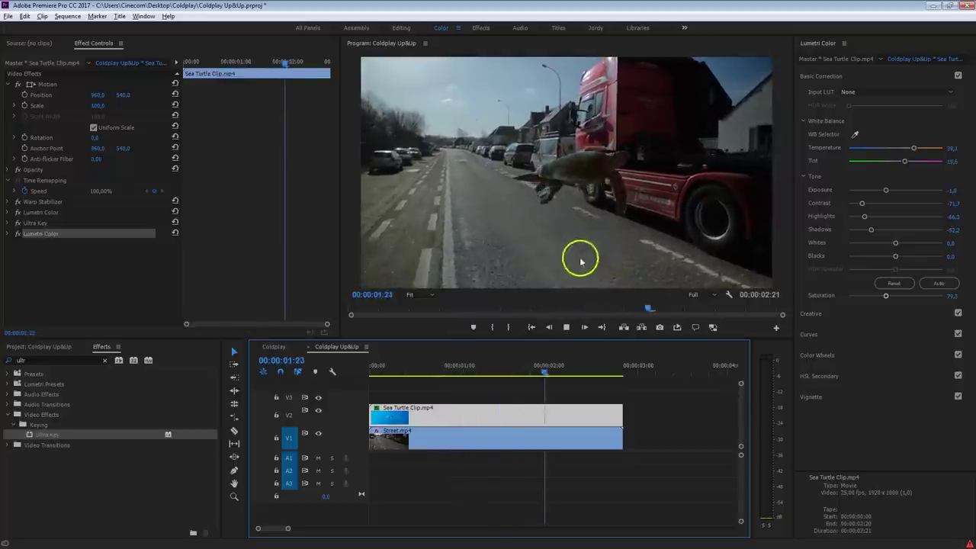
pyautogui.press('space')
pyautogui.moveTo(480, 366); pyautogui.dragTo(372, 372)
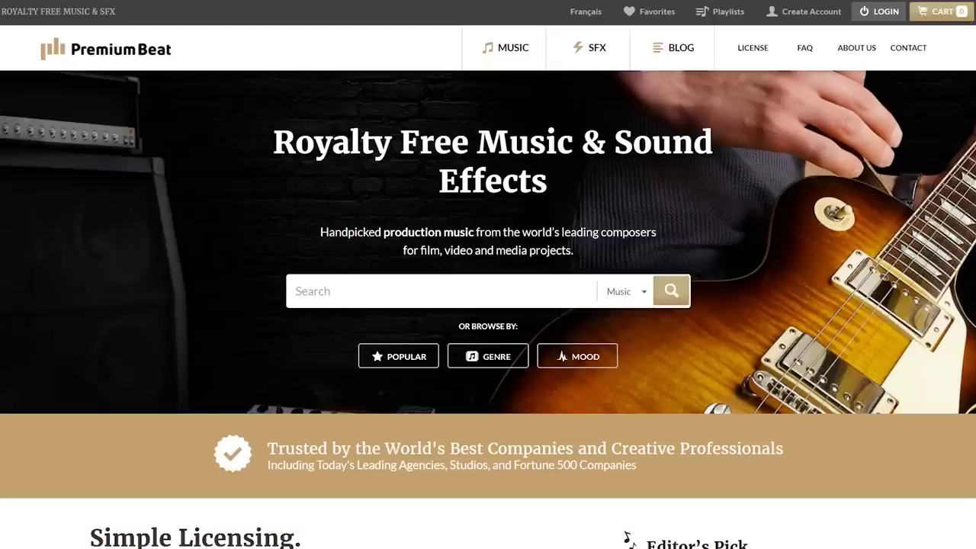
# - On the PremiumBeat website, open the Production / Film Scores genre and browse its tracks
pyautogui.scroll(-10, 970, 178)
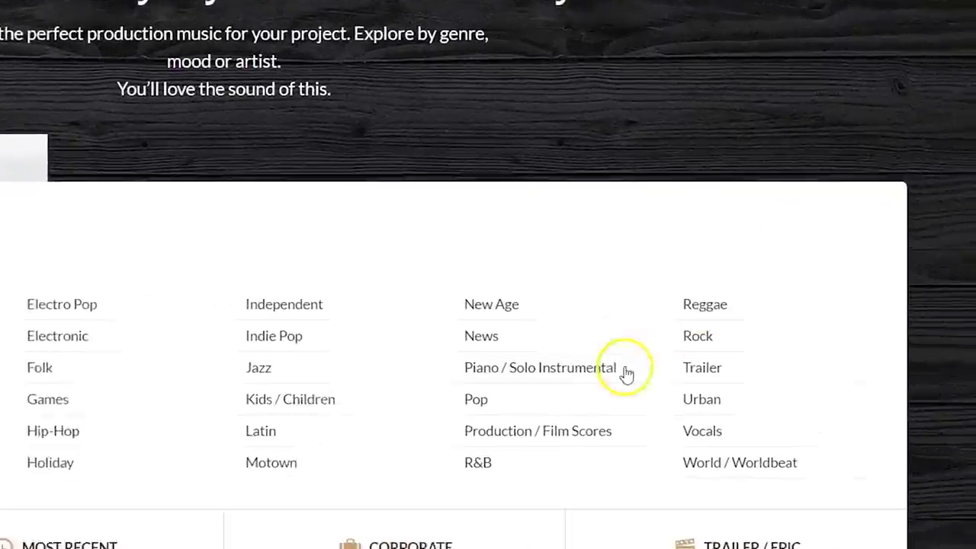
pyautogui.click(548, 433)
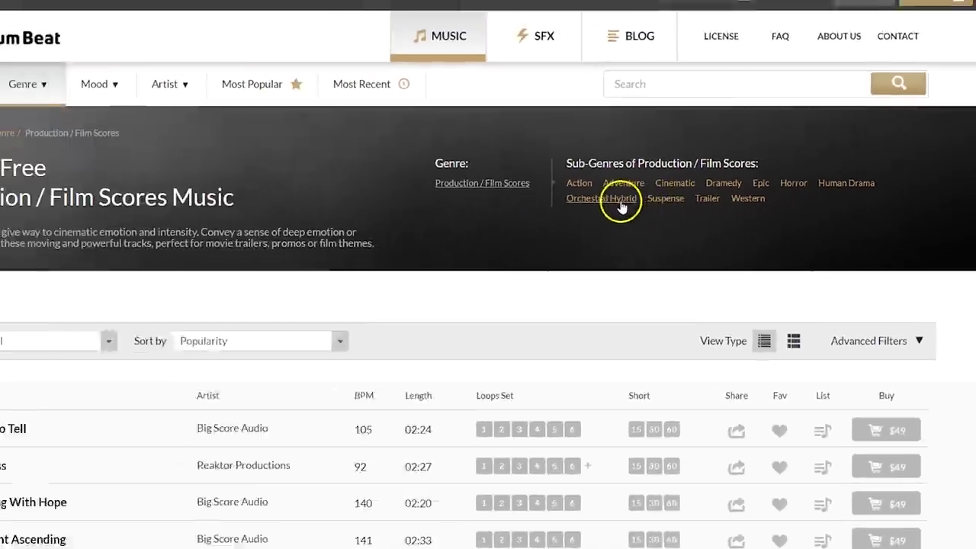
pyautogui.scroll(-3, 970, 180)
pyautogui.scroll(-10, 953, 229)
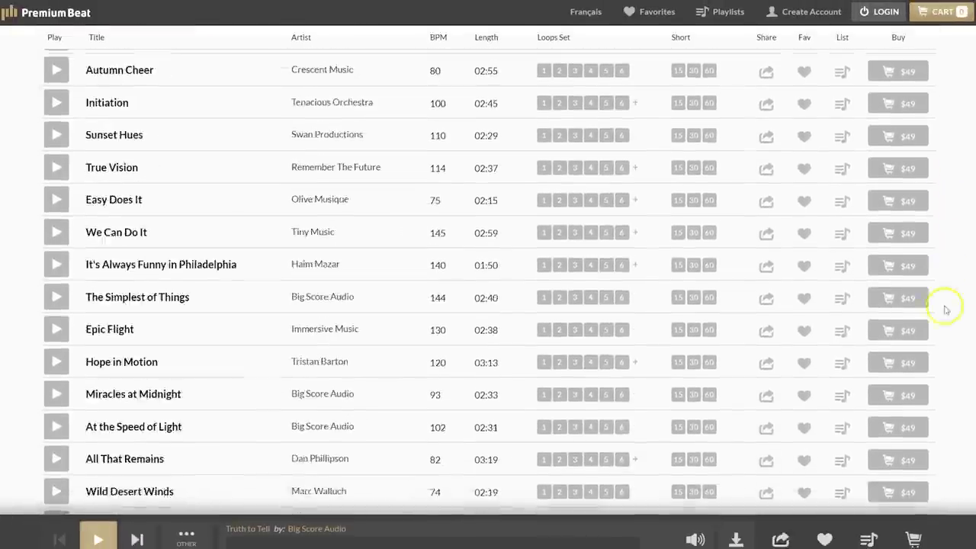
pyautogui.click(79, 356)
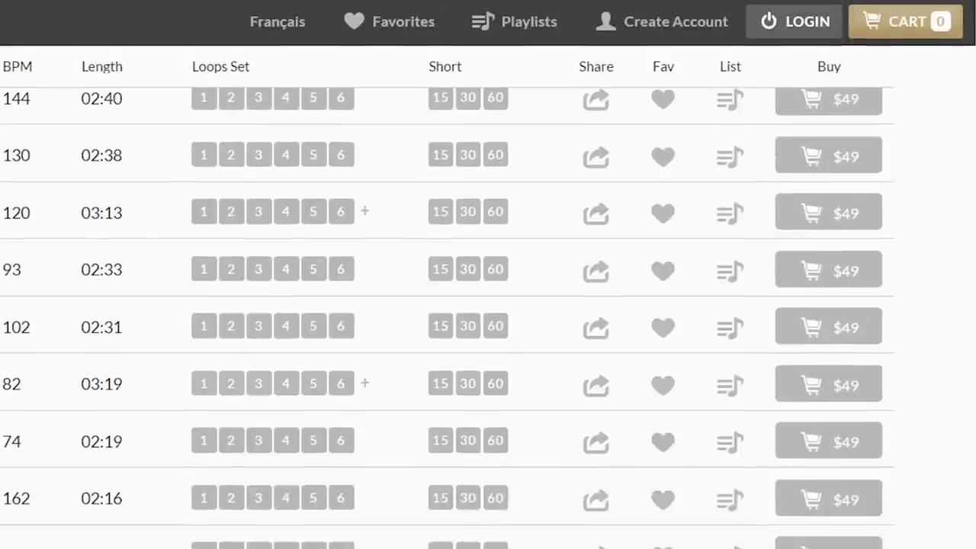
pyautogui.click(883, 516)
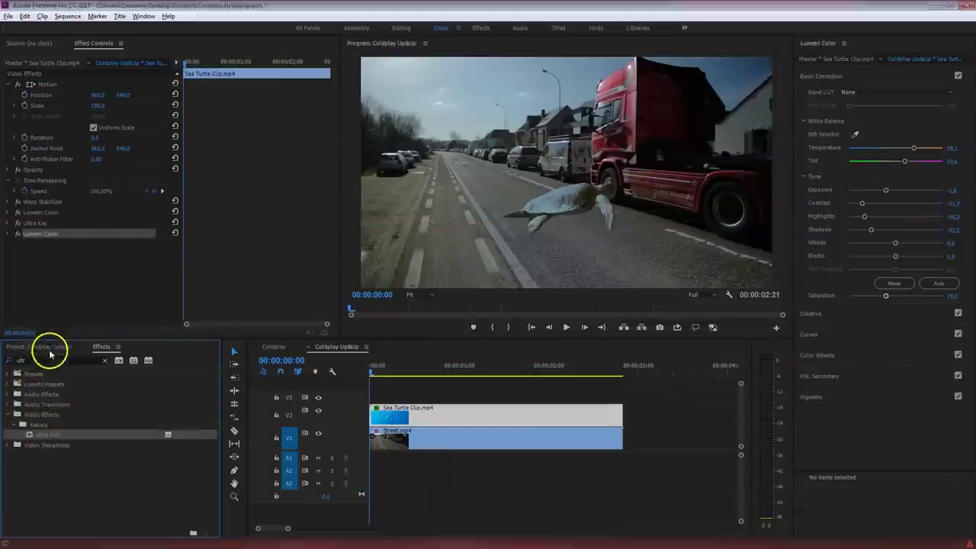
# - Back in Premiere Pro, create an adjustment layer and place it on track V3 from the start of the sequence
pyautogui.click(50, 353)
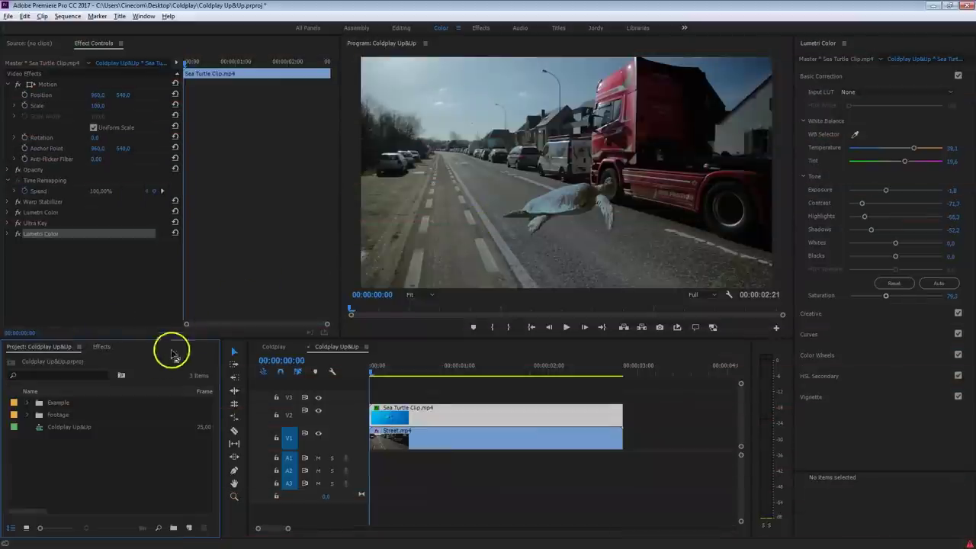
pyautogui.click(190, 528)
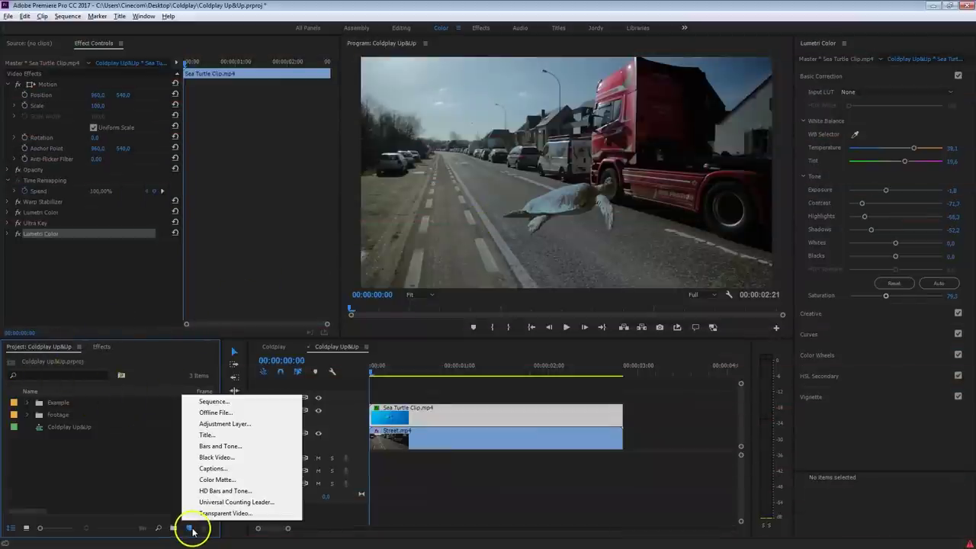
pyautogui.click(236, 424)
pyautogui.click(499, 310)
pyautogui.moveTo(91, 396); pyautogui.dragTo(392, 386)
# - Cut the adjustment layer at 00:00:02:21, where the clips end, and delete the excess part
pyautogui.moveTo(605, 365); pyautogui.dragTo(623, 367)
pyautogui.press('c')
pyautogui.press('v')
pyautogui.click(643, 395)
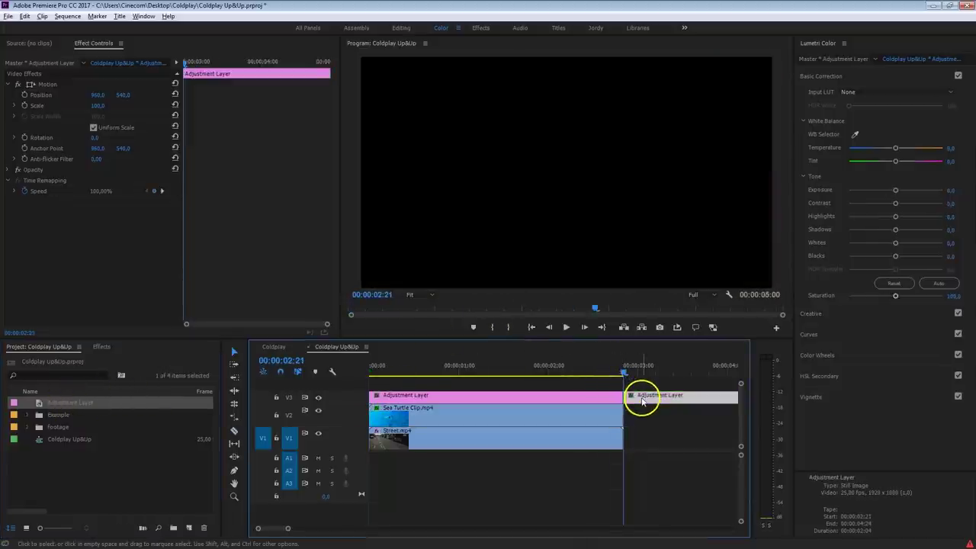
pyautogui.press('Delete')
# - Apply the Fuji ETERNA 250D Fuji 3510 (by Adobe) creative look to the adjustment layer, previewing at 00:00:00:15
pyautogui.click(424, 372)
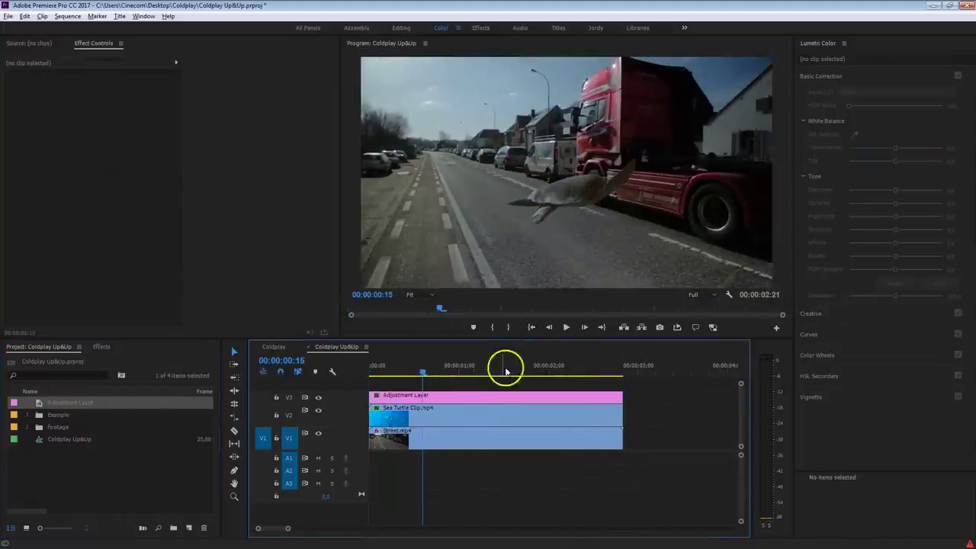
pyautogui.click(460, 396)
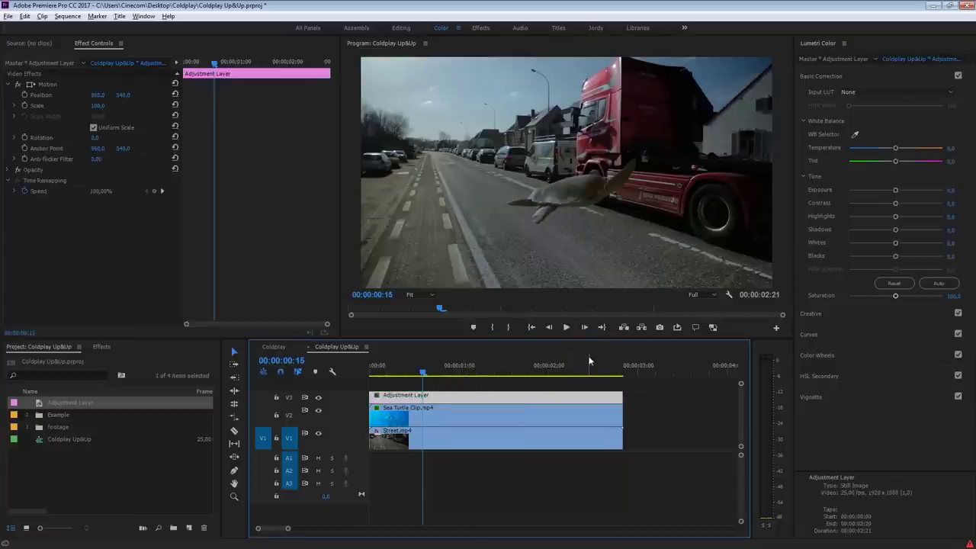
pyautogui.click(824, 313)
pyautogui.click(900, 111)
pyautogui.click(900, 110)
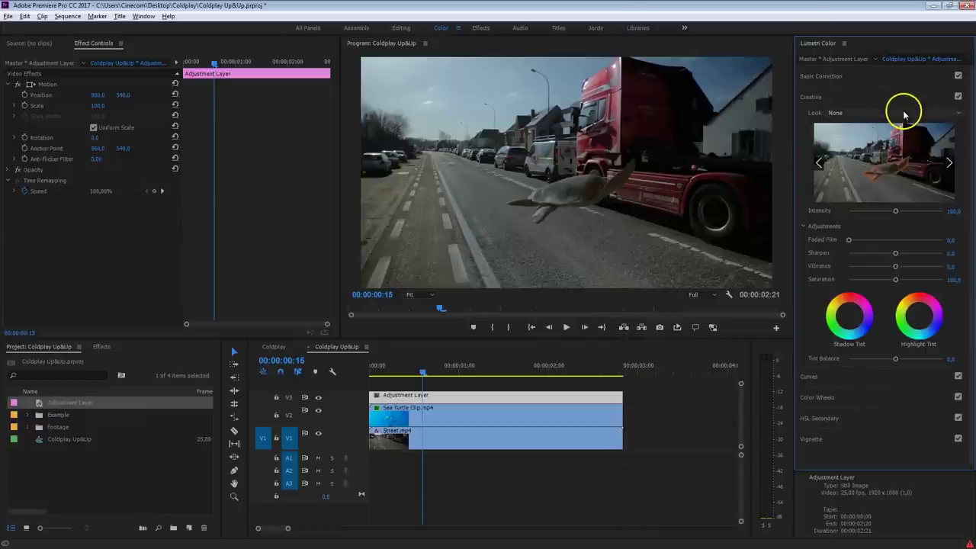
pyautogui.click(950, 163)
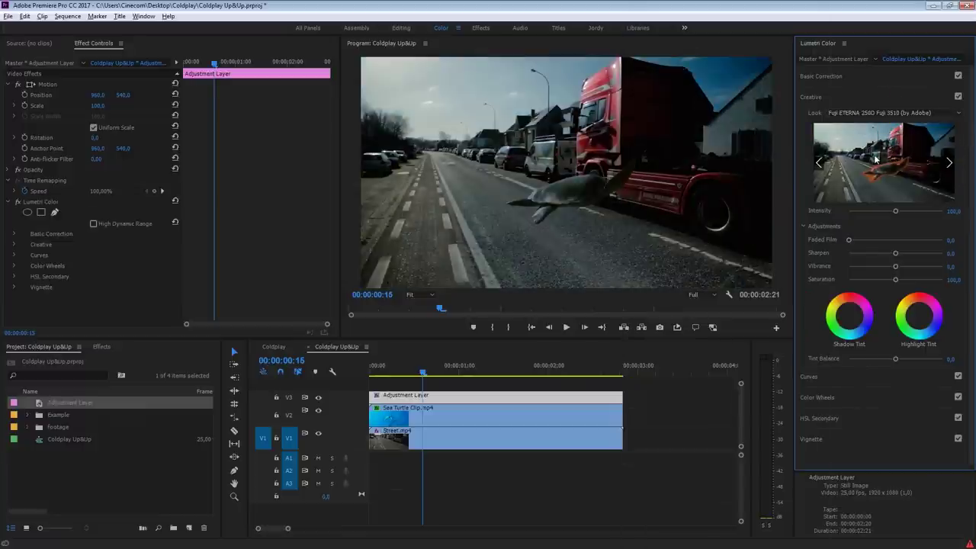
# - Grade the adjustment layer in Basic Correction with Temperature -21,7, Shadows 51,1, Highlights -65,2 and Contrast 55,4
pyautogui.click(885, 80)
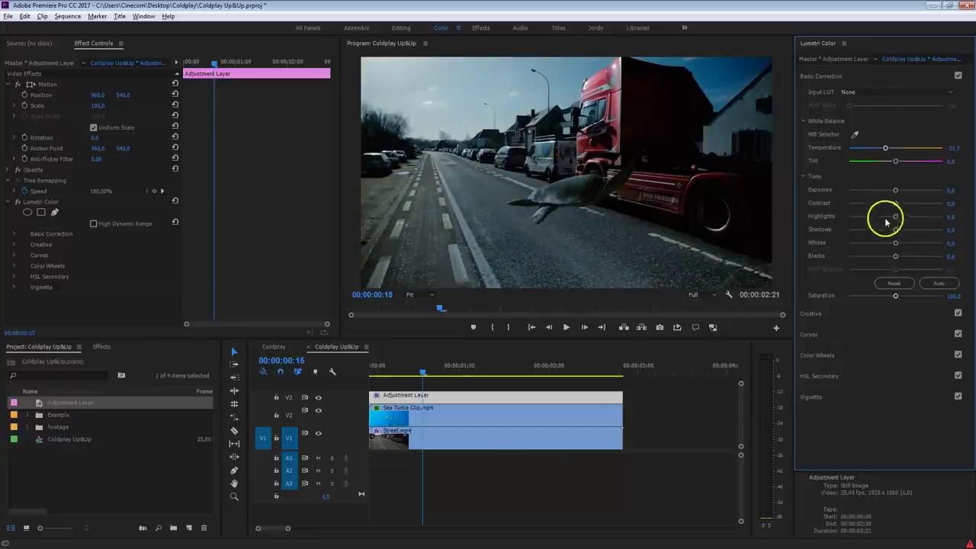
pyautogui.moveTo(896, 232); pyautogui.dragTo(917, 228)
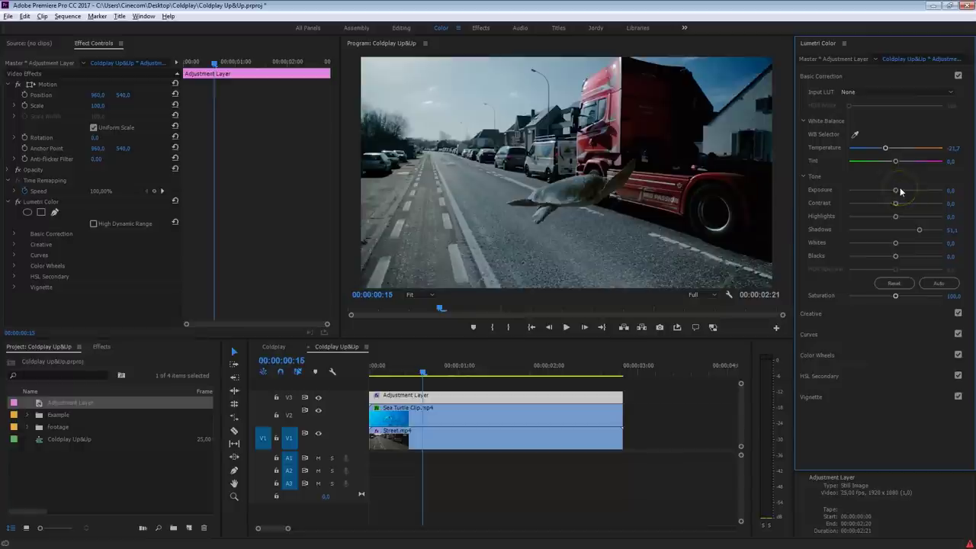
pyautogui.click(426, 396)
pyautogui.click(433, 439)
pyautogui.click(436, 398)
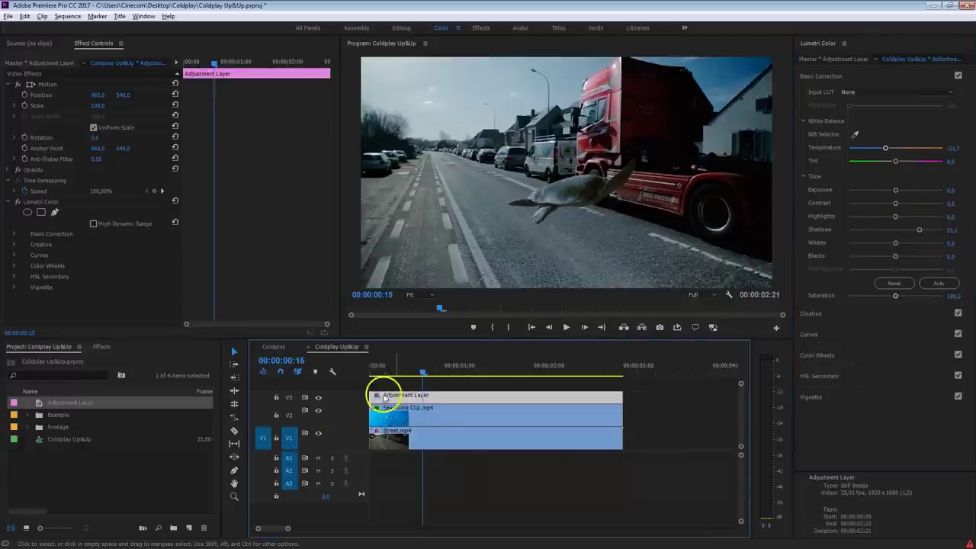
pyautogui.moveTo(895, 217); pyautogui.dragTo(920, 206)
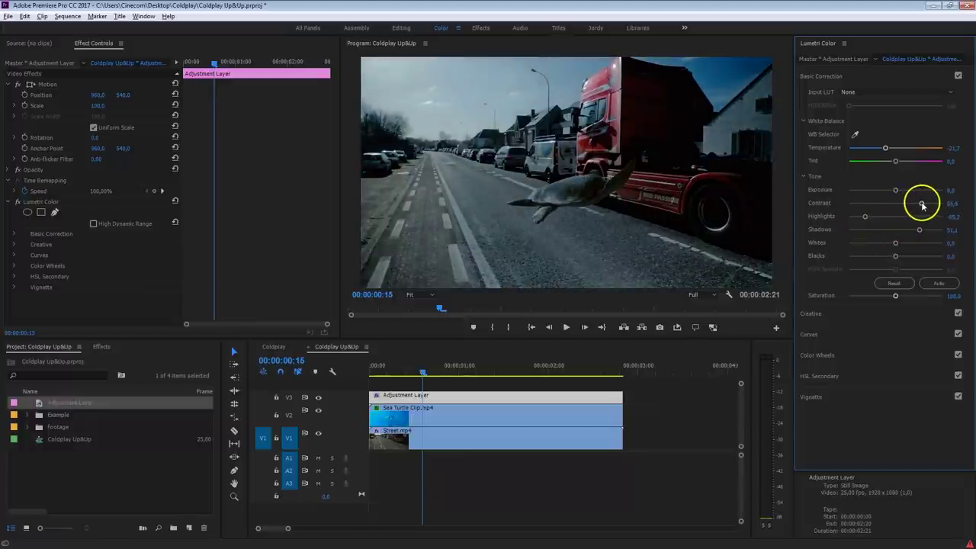
# - Expand the footage bin in the project and select Film Grain.mp4
pyautogui.click(29, 428)
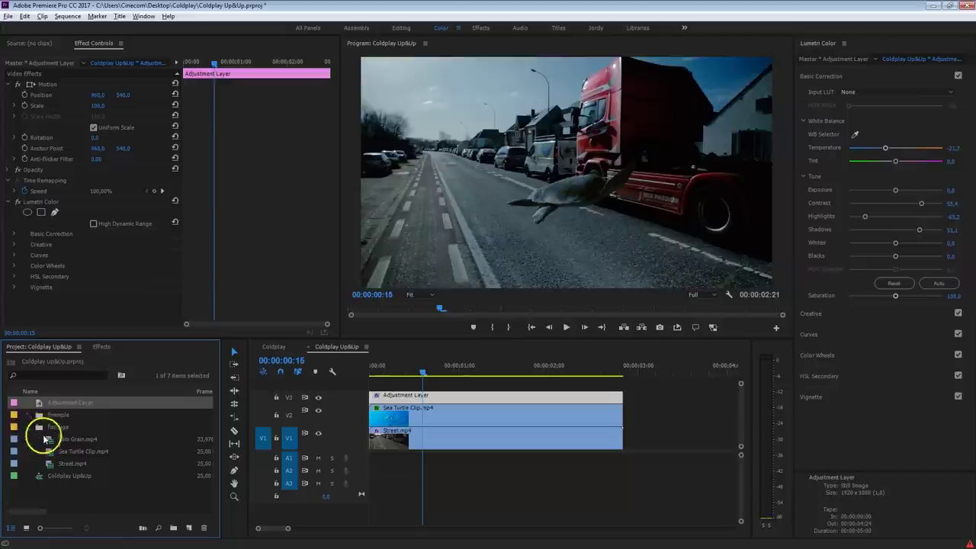
pyautogui.click(48, 441)
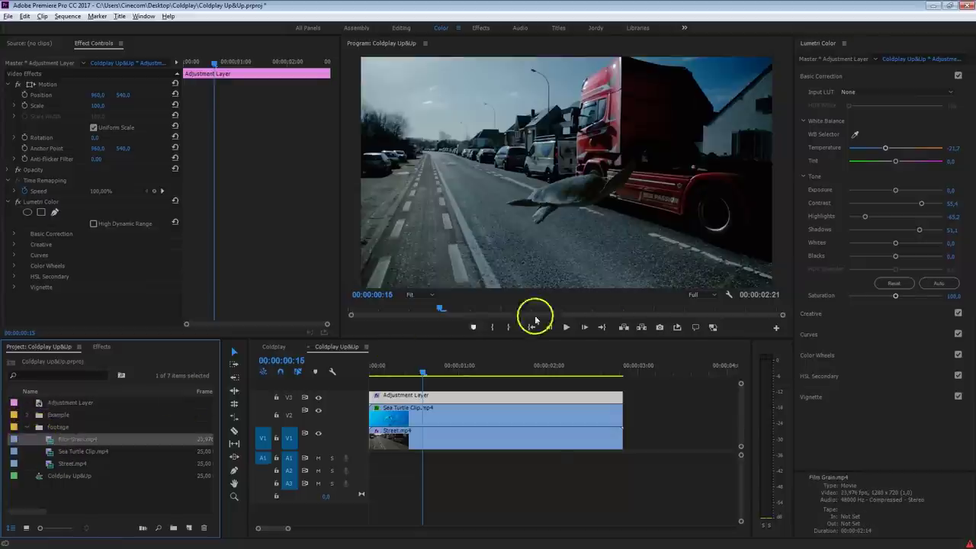
# - Set the adjustment layer's Exposure to -0,5, Shadows to 91,3 and Blacks to 42,4
pyautogui.click(898, 192)
pyautogui.moveTo(897, 192); pyautogui.dragTo(896, 191)
pyautogui.moveTo(895, 256); pyautogui.dragTo(940, 232)
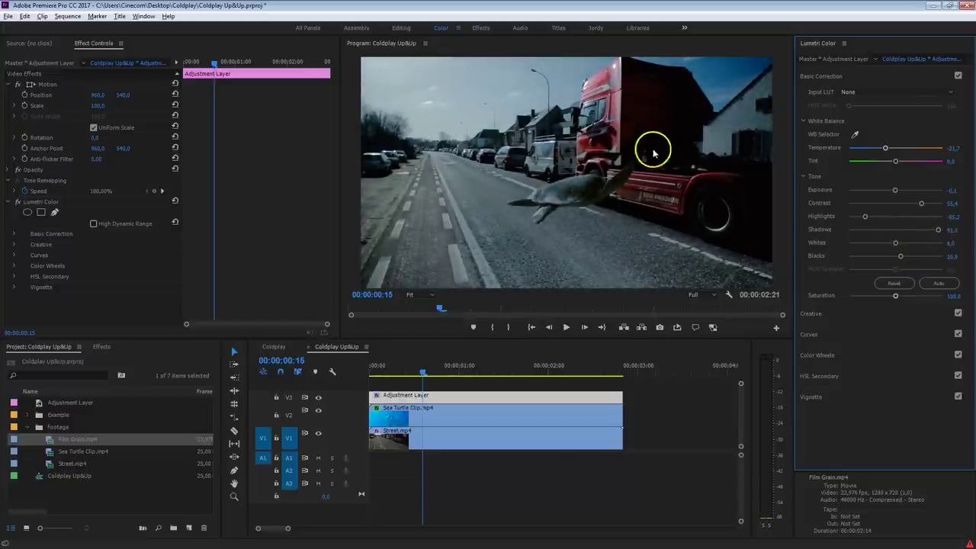
pyautogui.moveTo(906, 259); pyautogui.dragTo(912, 259)
pyautogui.moveTo(894, 193); pyautogui.dragTo(892, 193)
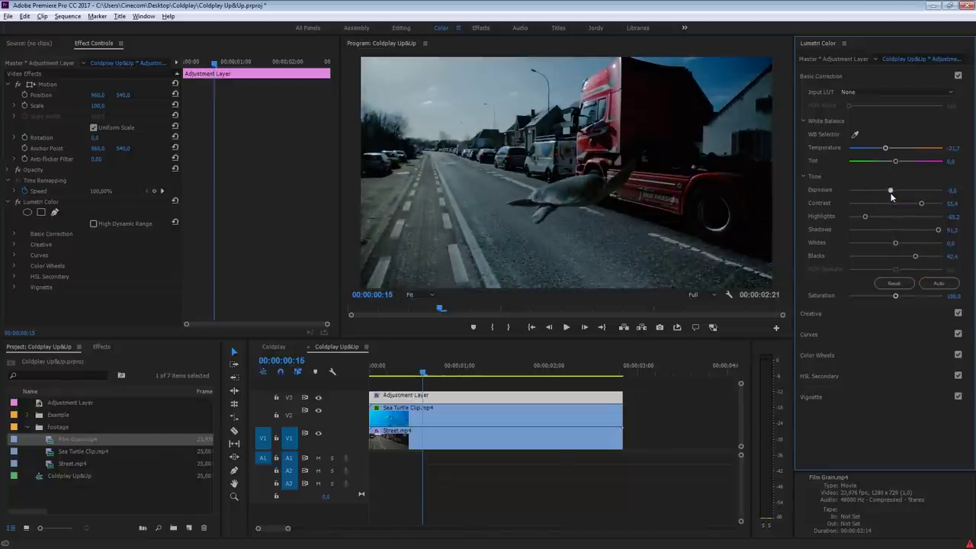
# - Play the graded sequence from the start to review the combined look of the turtle and street
pyautogui.moveTo(449, 367); pyautogui.dragTo(362, 377)
pyautogui.press('space')
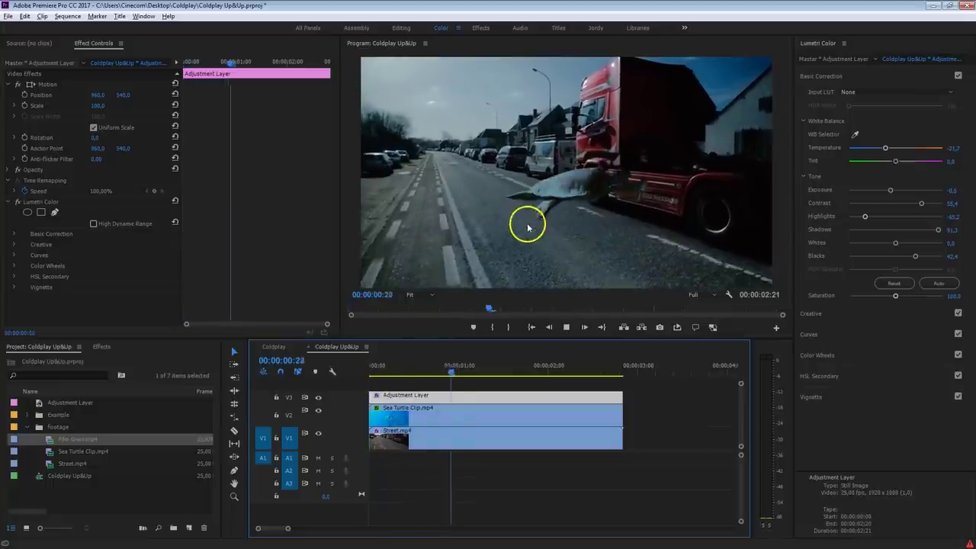
pyautogui.click(550, 309)
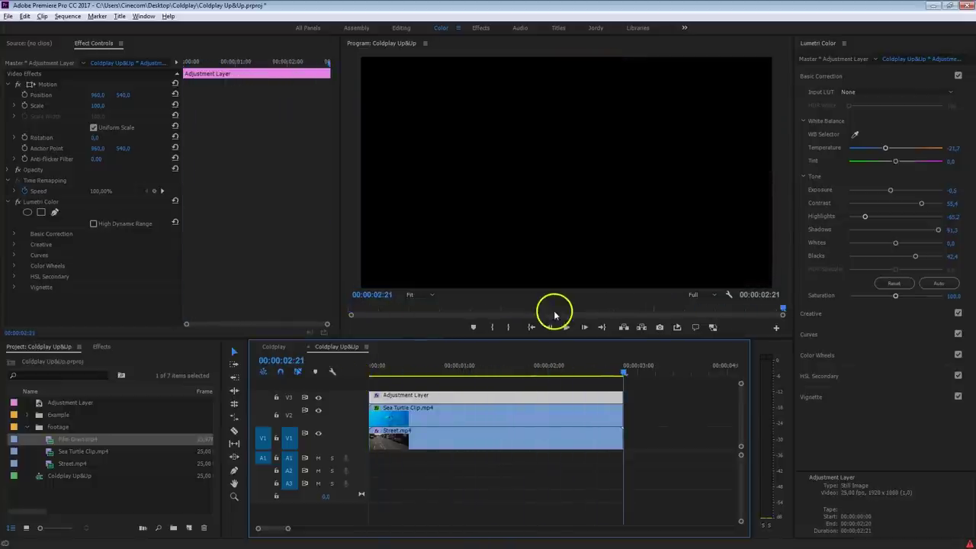
pyautogui.press('space')
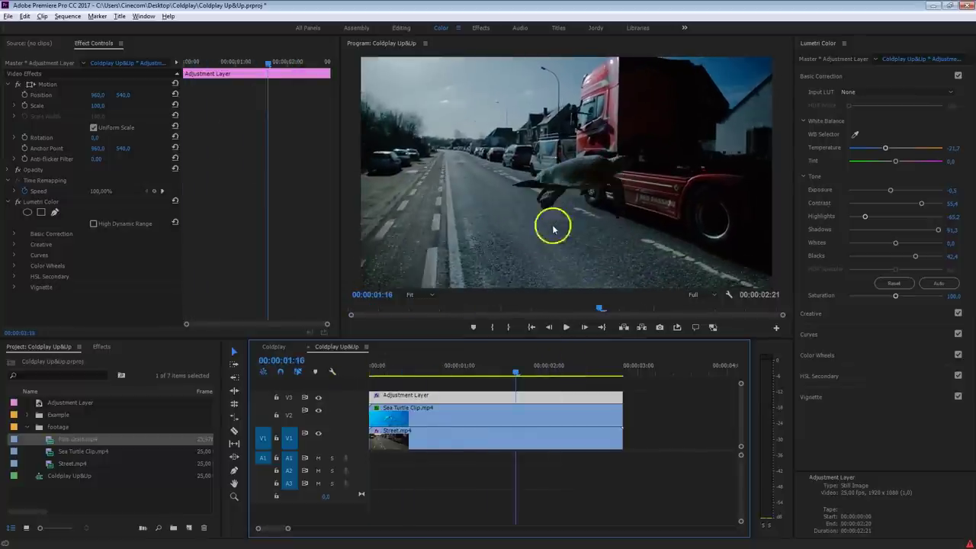
pyautogui.press('space')
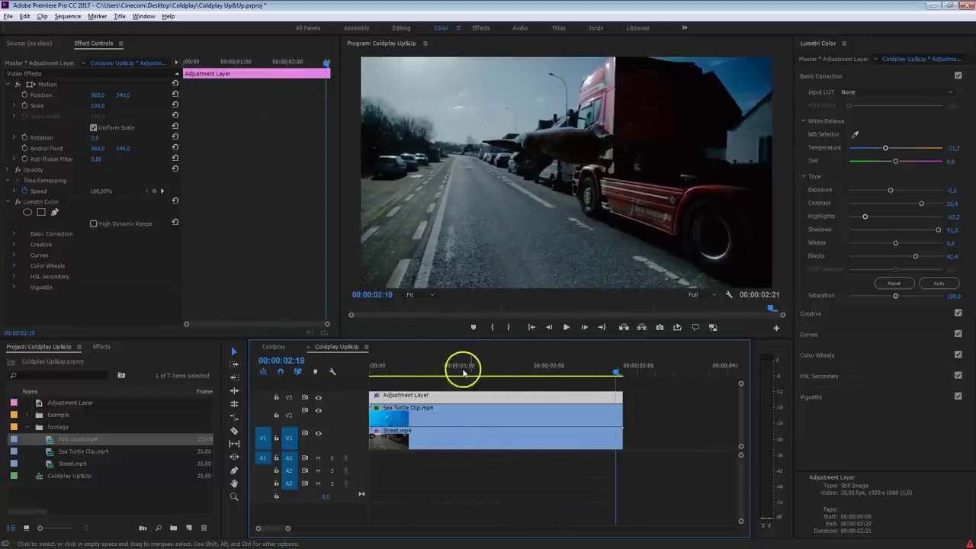
# - Play the graded sequence from the start, checking the turtle clip's motion against the street clip
pyautogui.press('Home')
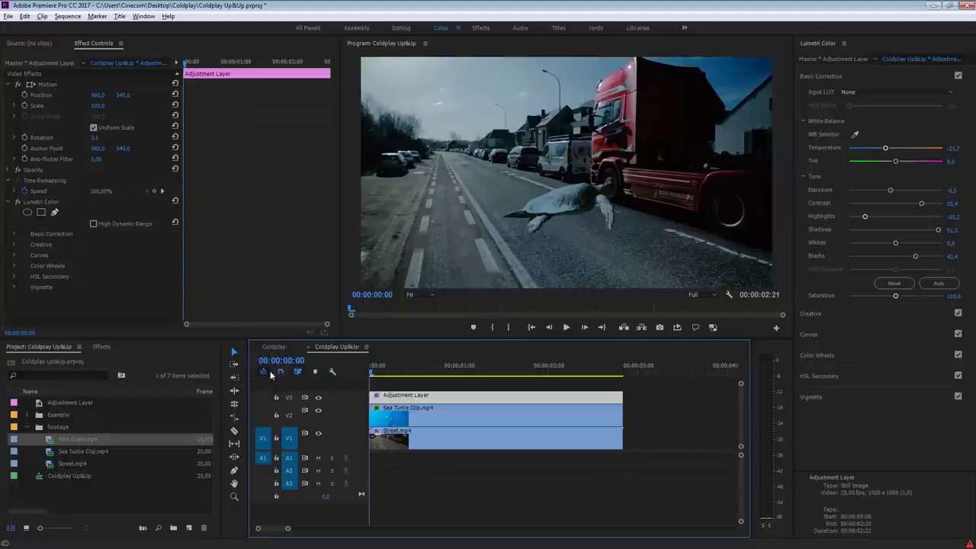
pyautogui.click(411, 415)
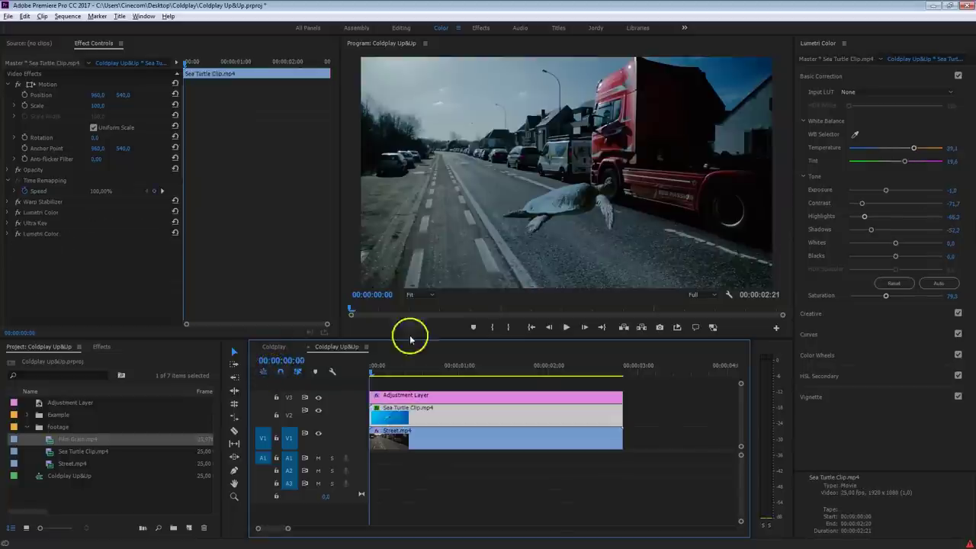
pyautogui.press('space')
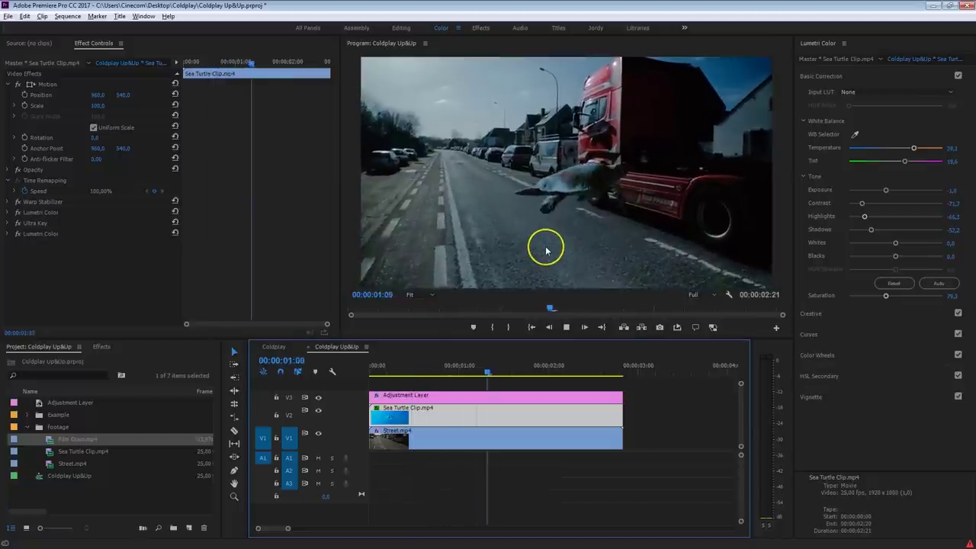
pyautogui.press('space')
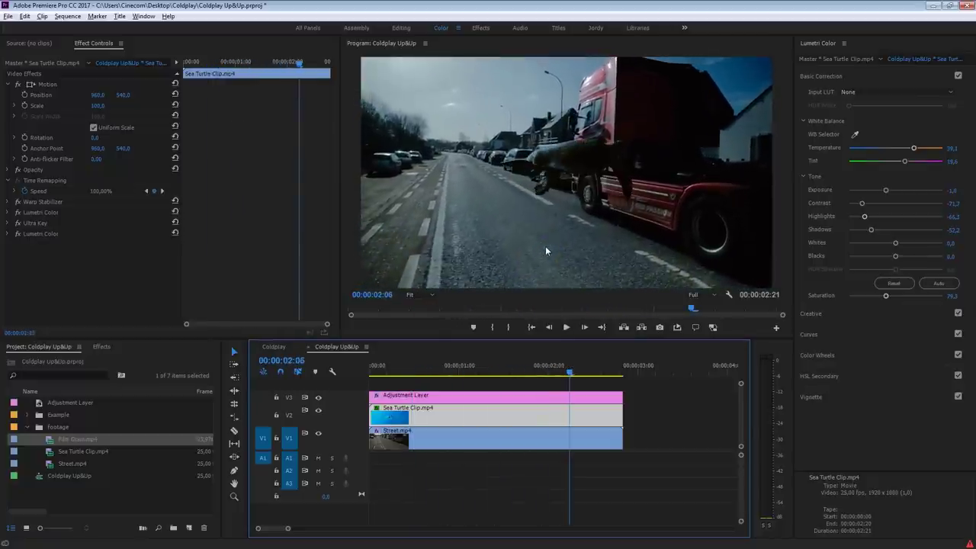
pyautogui.click(39, 203)
pyautogui.click(412, 440)
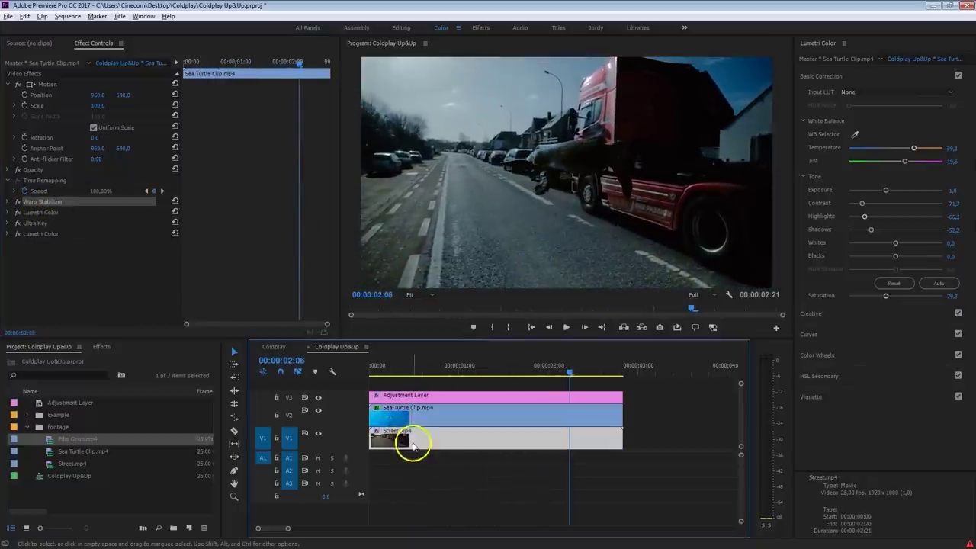
pyautogui.press('Home')
pyautogui.press('space')
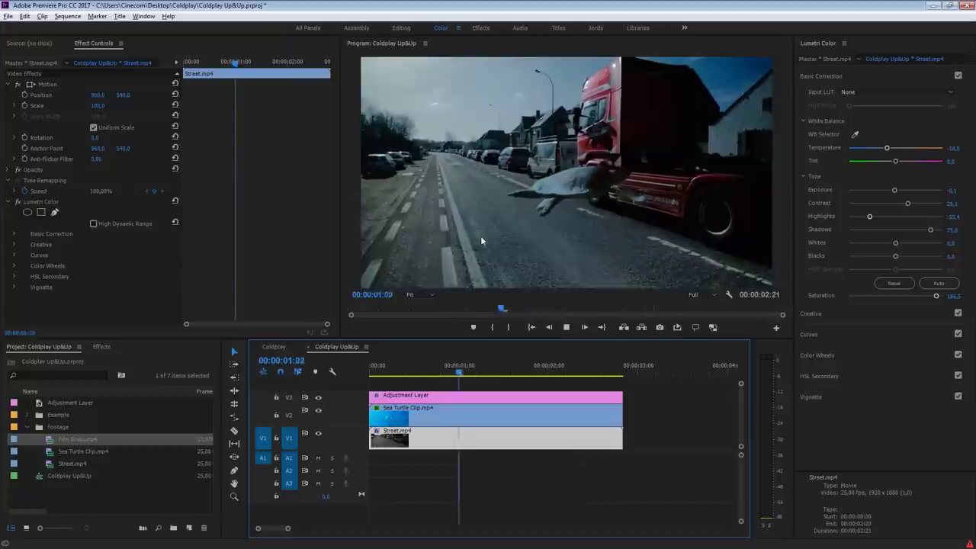
pyautogui.press('space')
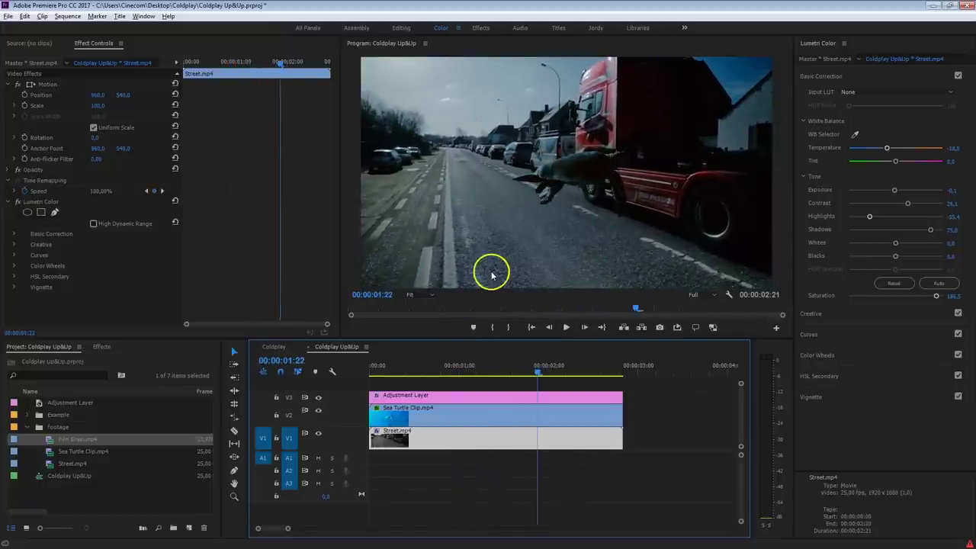
pyautogui.moveTo(484, 372); pyautogui.dragTo(266, 379)
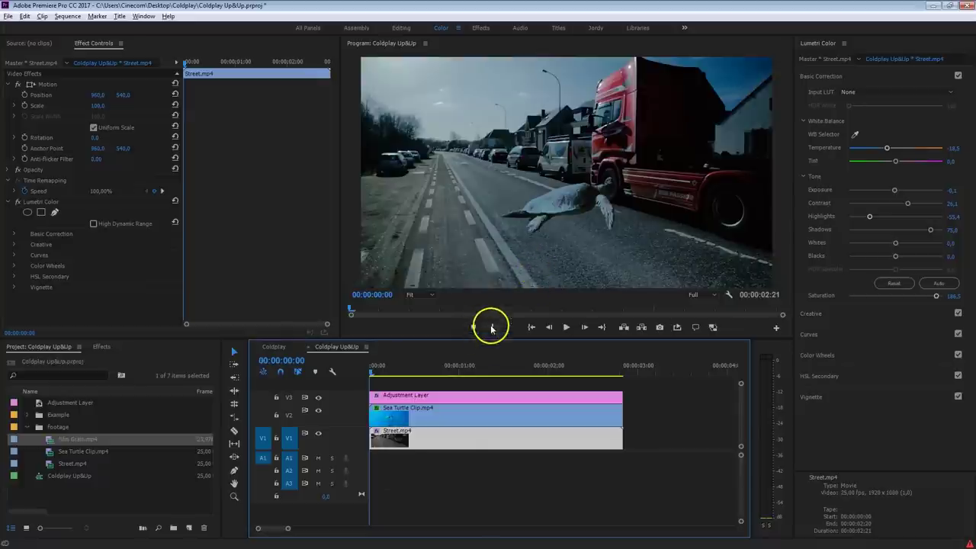
# - Move the turtle clip in the frame so the turtle hovers over the roadside near the parked cars, with Scale about 104,8
pyautogui.click(415, 416)
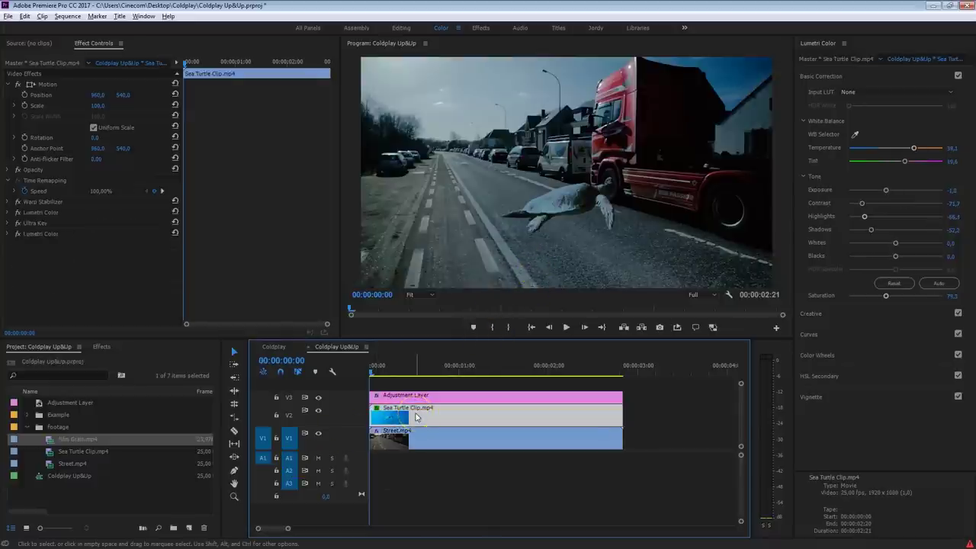
pyautogui.click(52, 86)
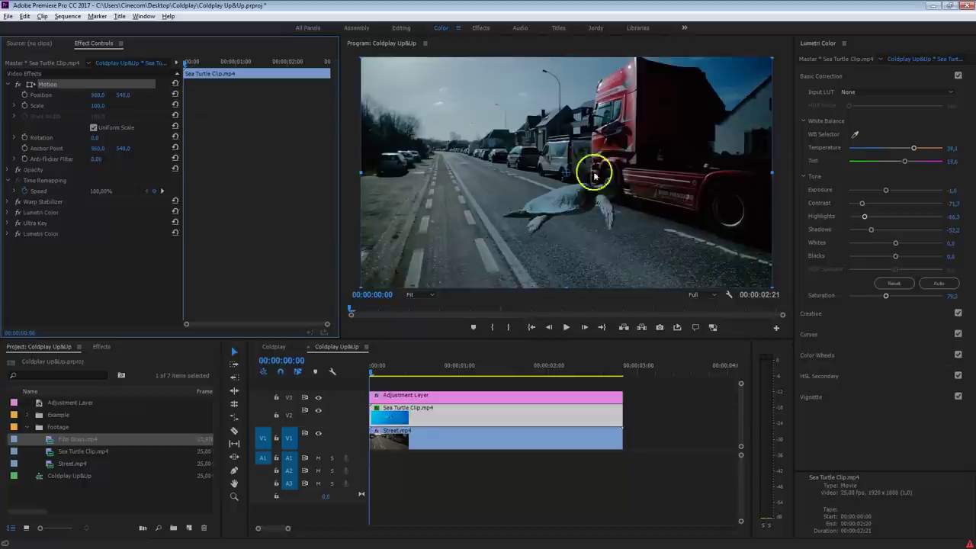
pyautogui.moveTo(627, 211); pyautogui.dragTo(504, 180)
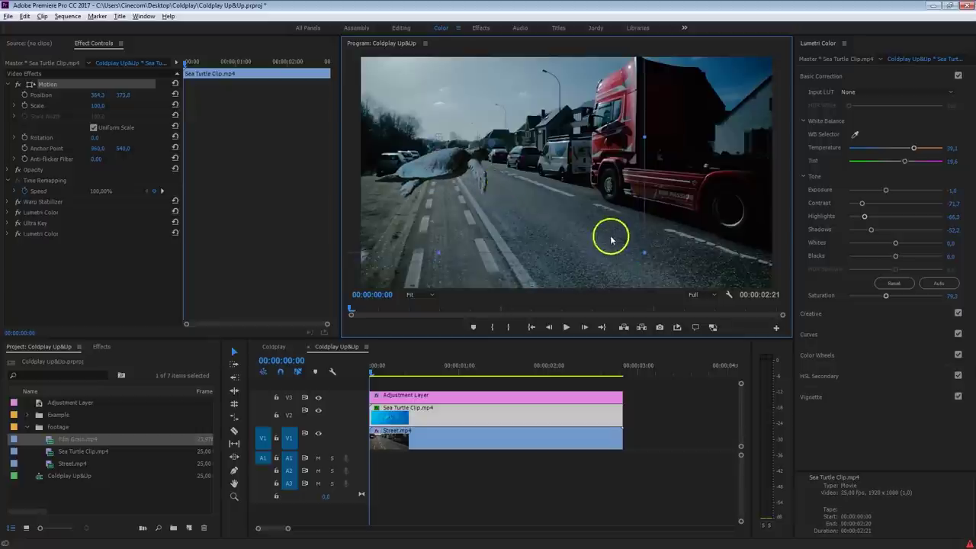
pyautogui.moveTo(646, 251); pyautogui.dragTo(591, 247)
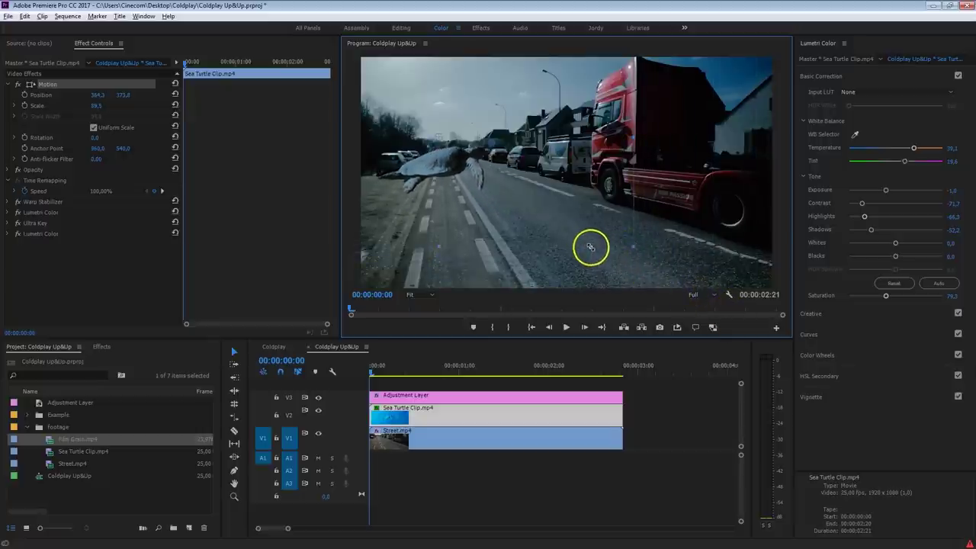
# - Keyframe the turtle clip's Position at the first frame, 00:00:00:05 and 00:00:00:20 to follow the street's camera movement
pyautogui.click(373, 370)
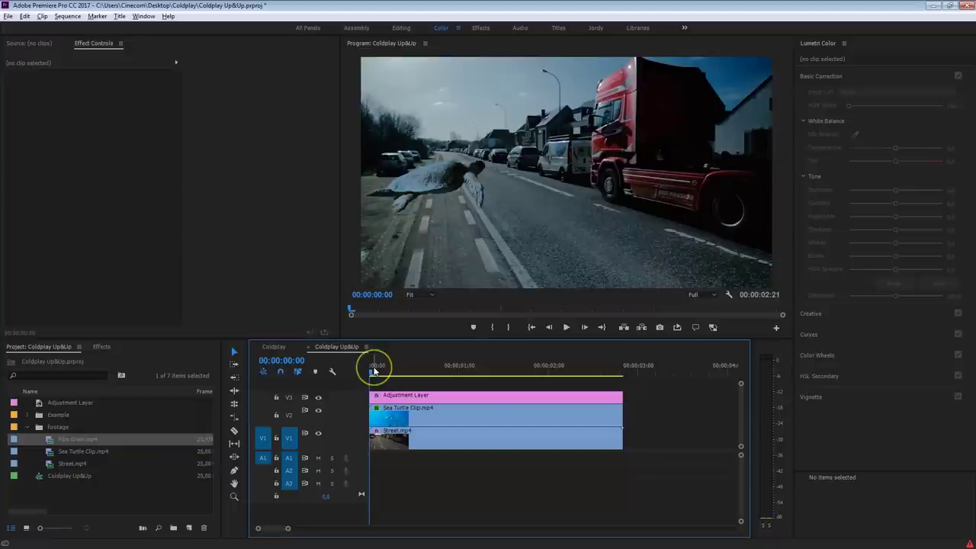
pyautogui.click(402, 437)
pyautogui.click(373, 373)
pyautogui.moveTo(373, 374)
pyautogui.mouseDown()
pyautogui.moveTo(395, 374)
pyautogui.moveTo(388, 376)
pyautogui.mouseUp()
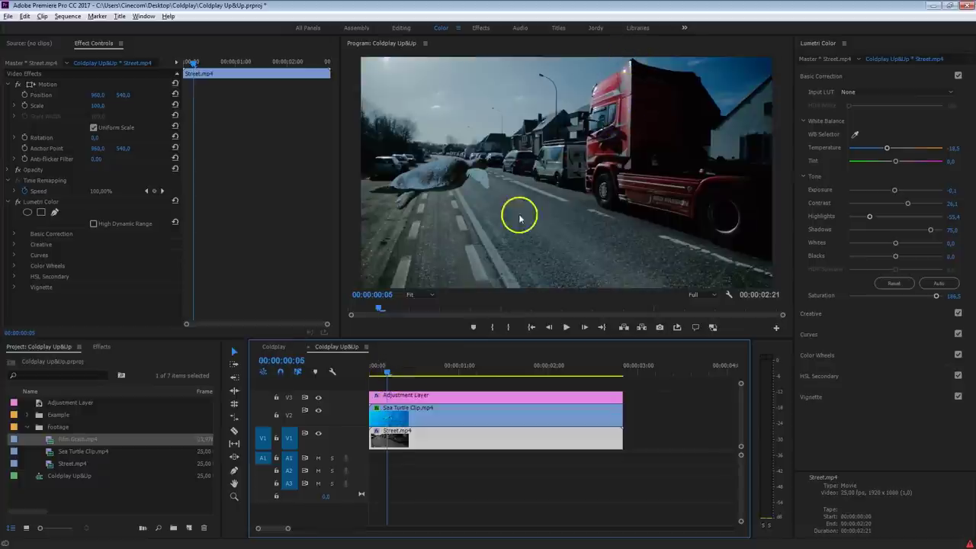
pyautogui.moveTo(388, 373); pyautogui.dragTo(359, 374)
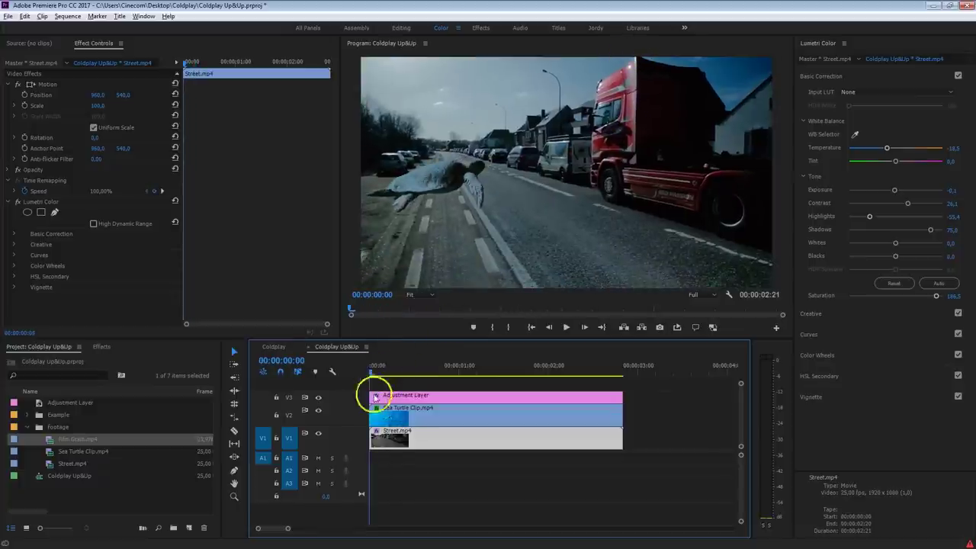
pyautogui.click(393, 416)
pyautogui.click(32, 96)
pyautogui.moveTo(185, 67); pyautogui.dragTo(196, 67)
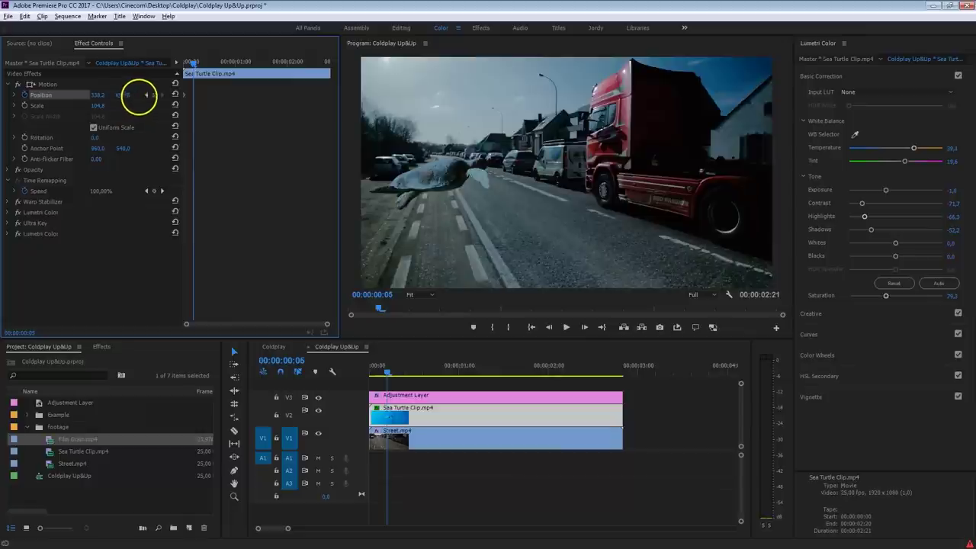
pyautogui.moveTo(375, 367); pyautogui.dragTo(443, 371)
pyautogui.click(122, 94)
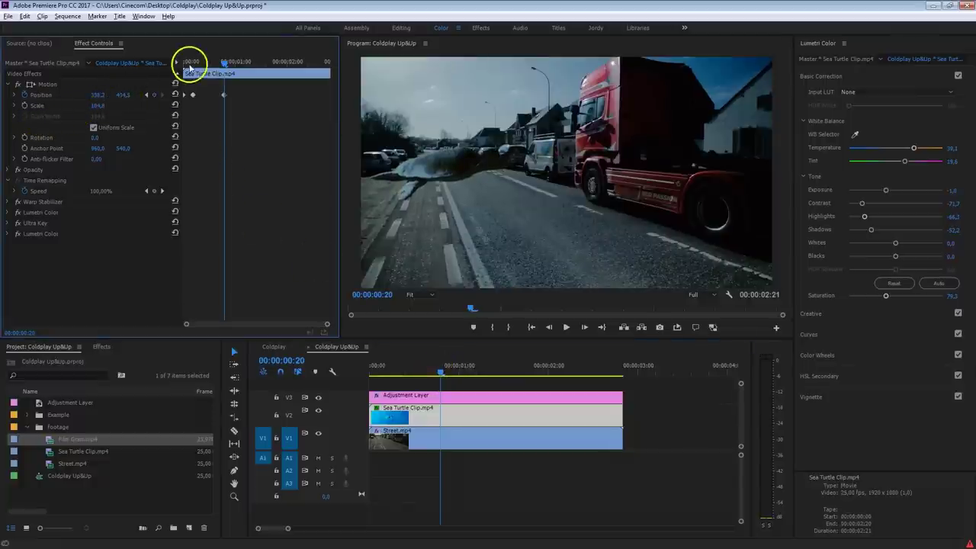
# - Add a turtle Position keyframe at 00:00:01:03 and raise the clip to about 404,6, 323,0 at 00:00:01:16
pyautogui.moveTo(218, 61)
pyautogui.mouseDown()
pyautogui.moveTo(196, 61)
pyautogui.moveTo(224, 58)
pyautogui.mouseUp()
pyautogui.press('space')
pyautogui.moveTo(209, 60); pyautogui.dragTo(267, 61)
pyautogui.click(154, 94)
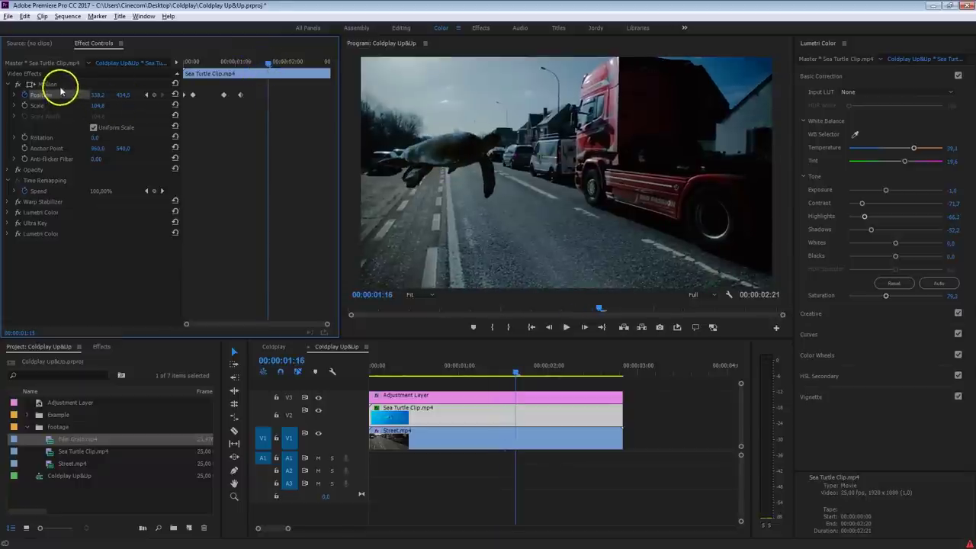
pyautogui.click(44, 84)
pyautogui.moveTo(521, 76)
pyautogui.mouseDown()
pyautogui.moveTo(571, 98)
pyautogui.moveTo(511, 93)
pyautogui.mouseUp()
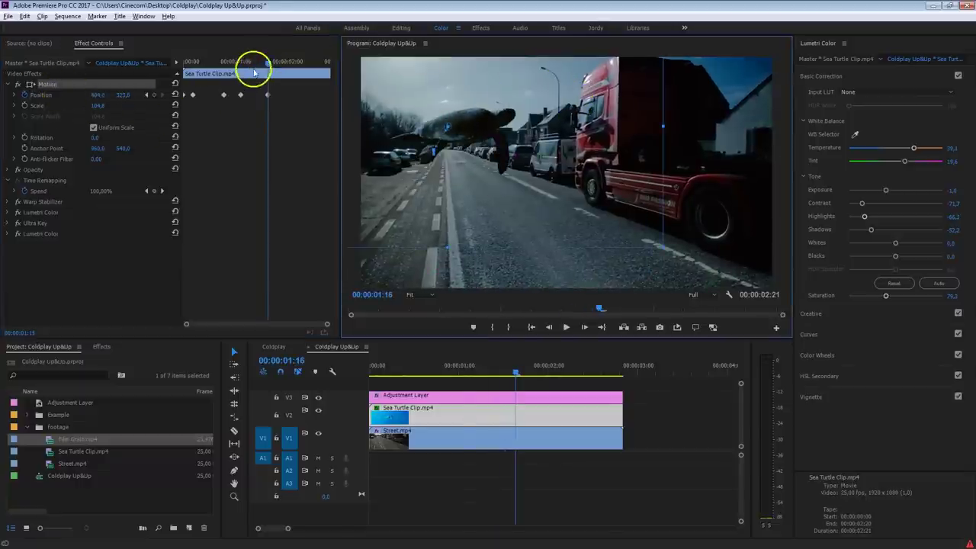
pyautogui.press('Right')
pyautogui.press('Right')
pyautogui.press('Right')
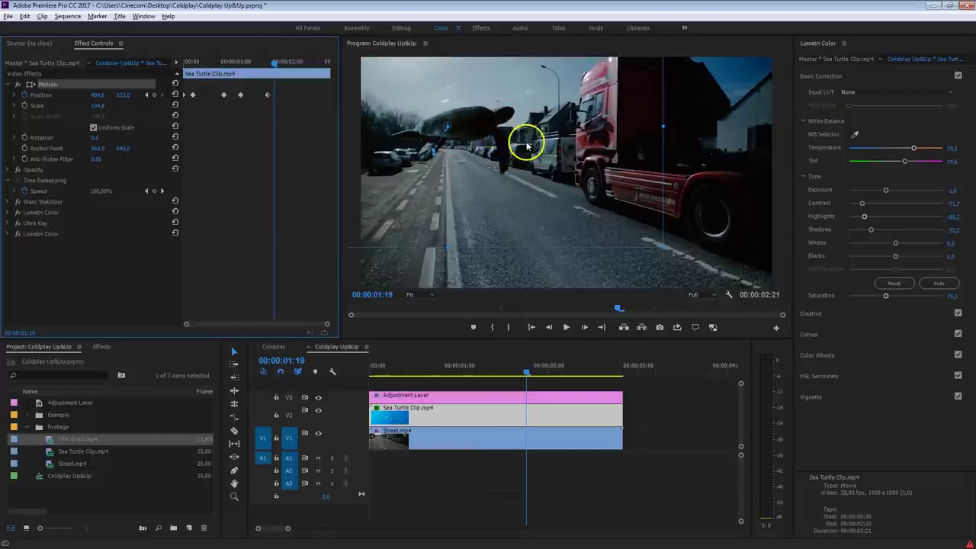
# - Keyframe the street clip's Position from 00:00:01:03 to a vertical value of 637,0 at 00:00:01:19, and set its Scale to 119,5
pyautogui.moveTo(236, 61); pyautogui.dragTo(243, 64)
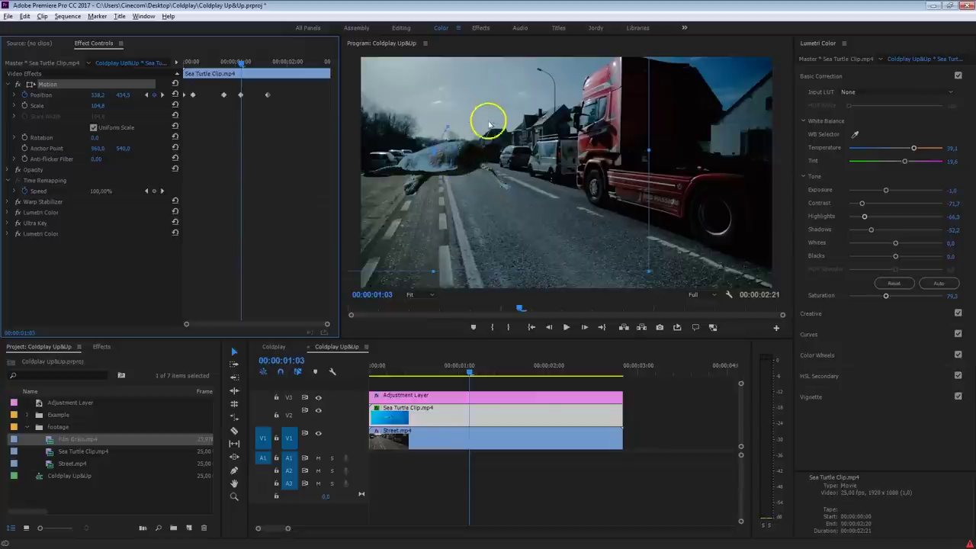
pyautogui.click(421, 441)
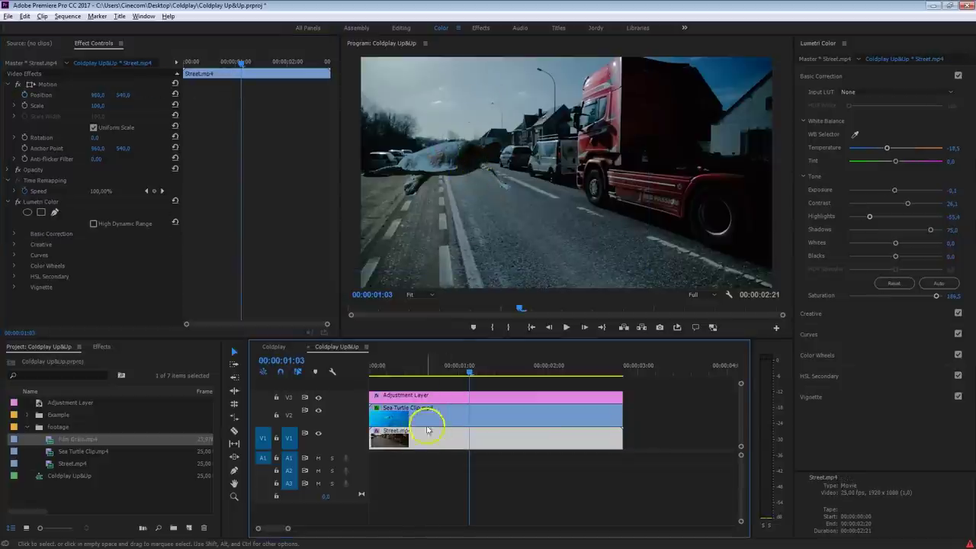
pyautogui.click(25, 95)
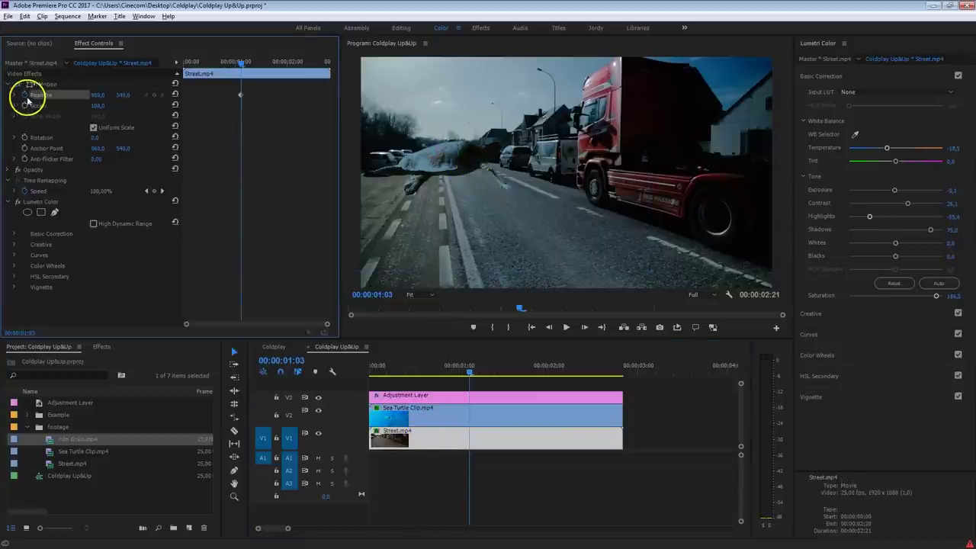
pyautogui.moveTo(242, 72); pyautogui.dragTo(276, 79)
pyautogui.moveTo(126, 95); pyautogui.dragTo(180, 92)
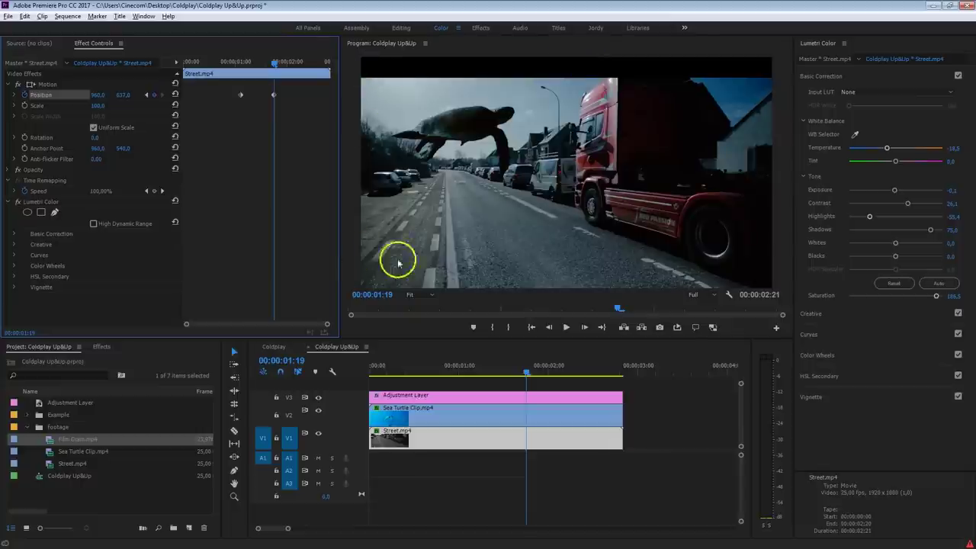
pyautogui.moveTo(92, 107)
pyautogui.mouseDown()
pyautogui.moveTo(135, 107)
pyautogui.moveTo(98, 105)
pyautogui.mouseUp()
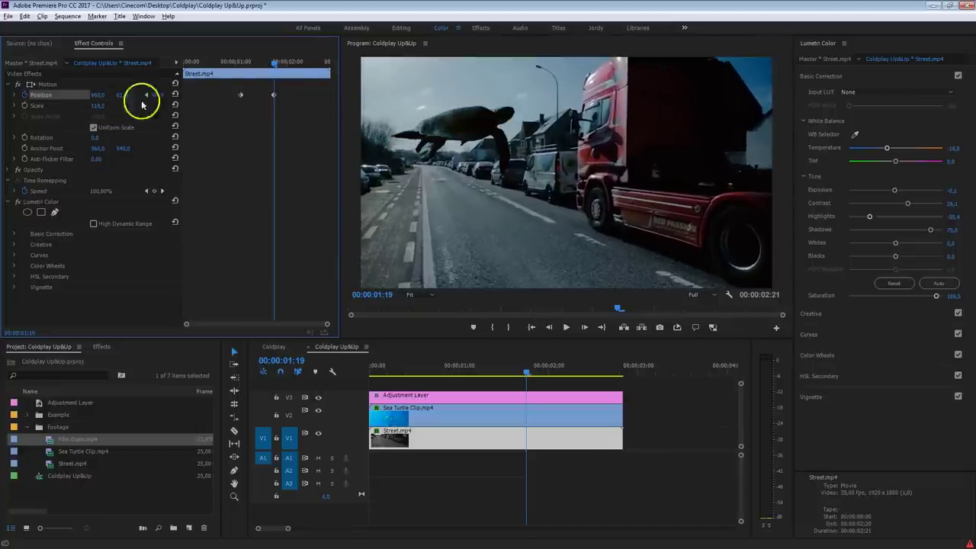
# - Save the project and set the temporal interpolation of both street clip Position keyframes to Bezier
pyautogui.click(243, 60)
pyautogui.moveTo(244, 60); pyautogui.dragTo(242, 107)
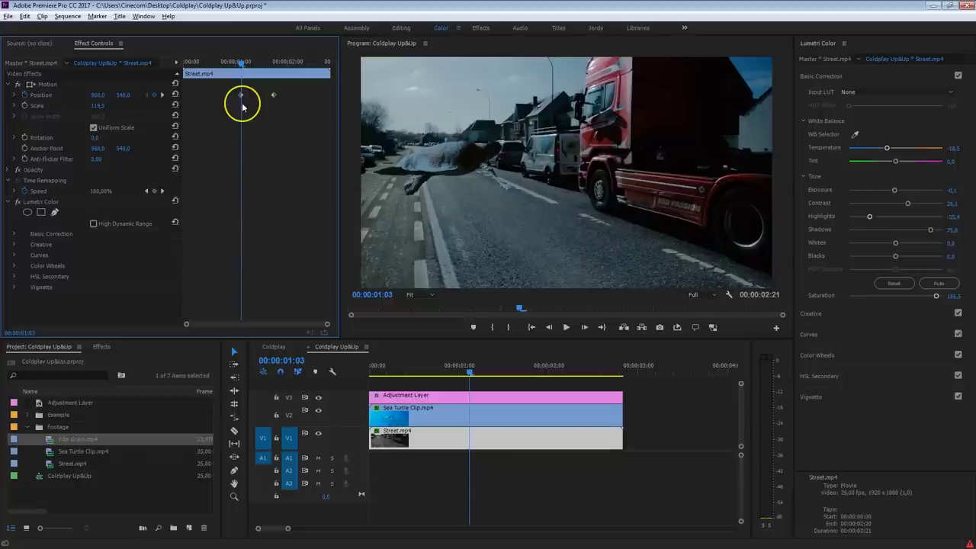
pyautogui.moveTo(257, 109); pyautogui.dragTo(267, 101)
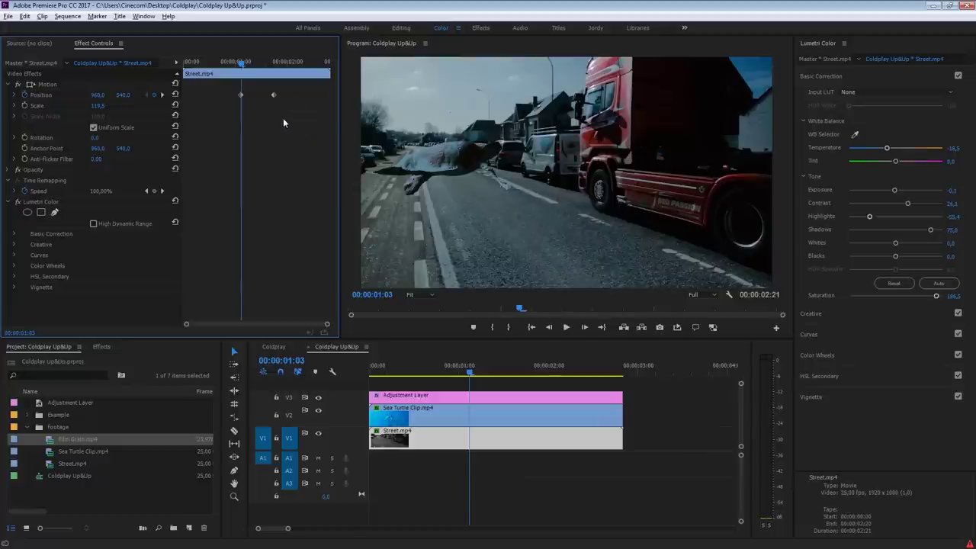
pyautogui.hotkey('ctrl', 's')
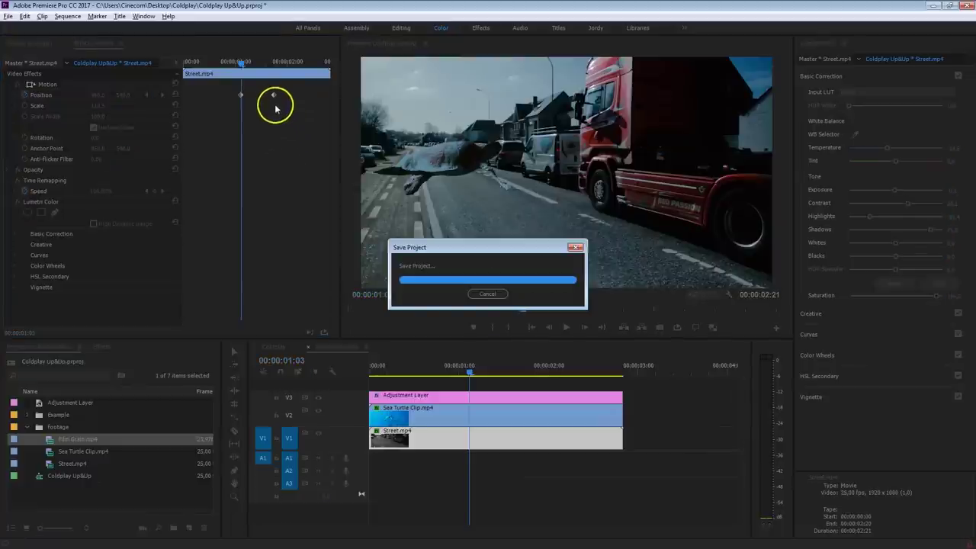
pyautogui.rightClick(241, 95)
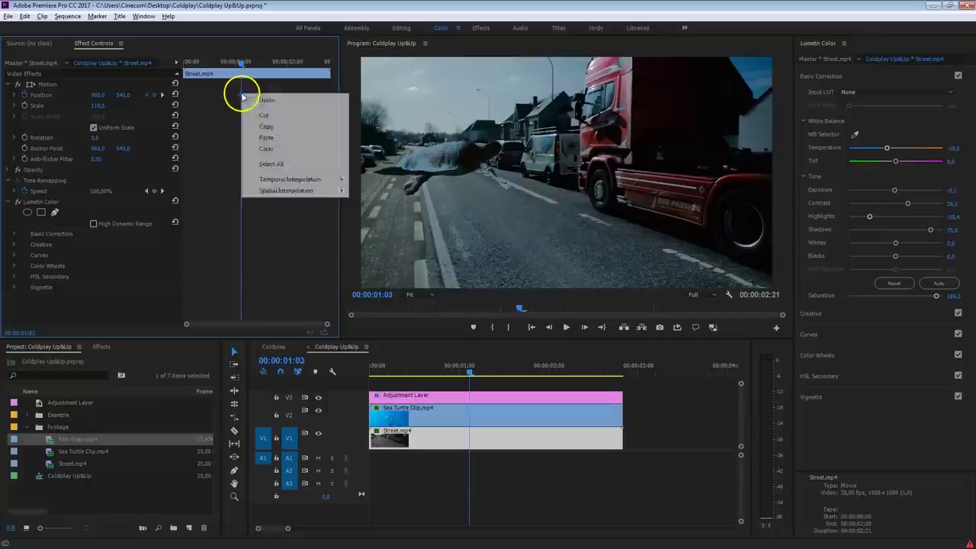
pyautogui.moveTo(330, 180)
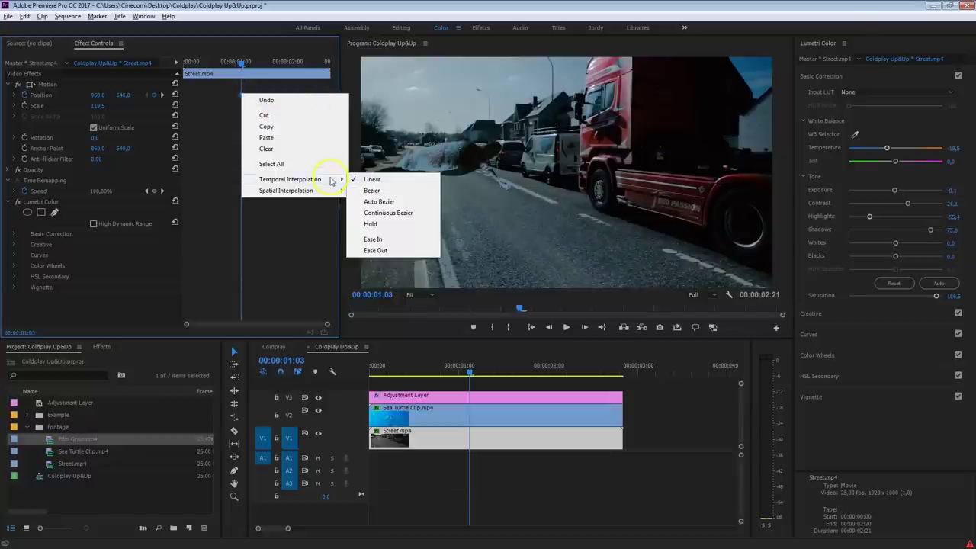
pyautogui.click(402, 192)
pyautogui.press('space')
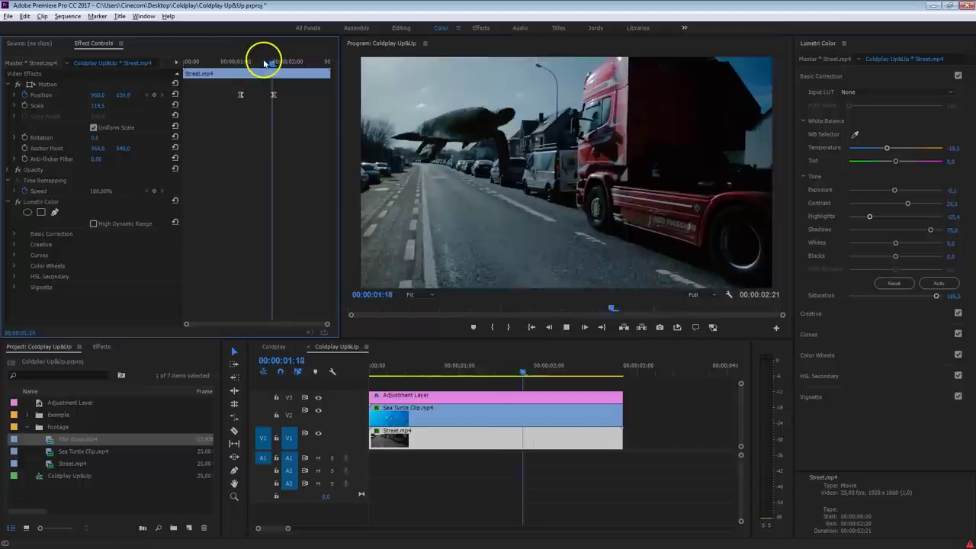
pyautogui.press('space')
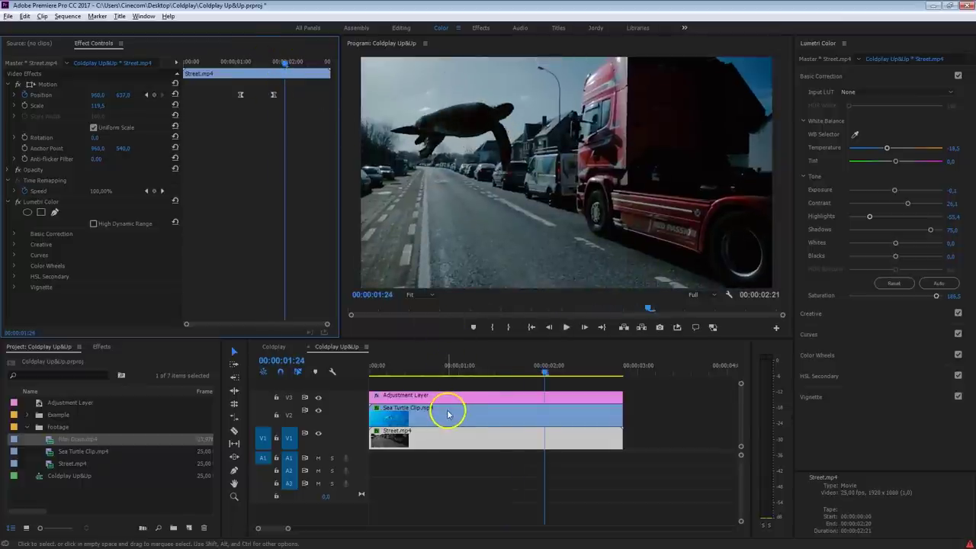
# - Set the temporal interpolation of all turtle clip Position keyframes to Bezier and play the sequence from the start
pyautogui.click(448, 414)
pyautogui.moveTo(269, 98); pyautogui.dragTo(180, 83)
pyautogui.rightClick(241, 97)
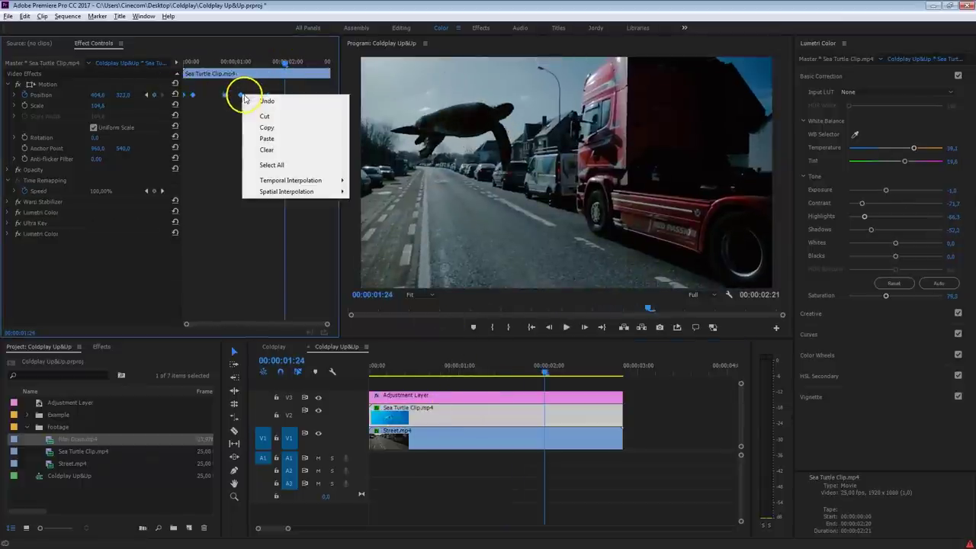
pyautogui.moveTo(326, 183)
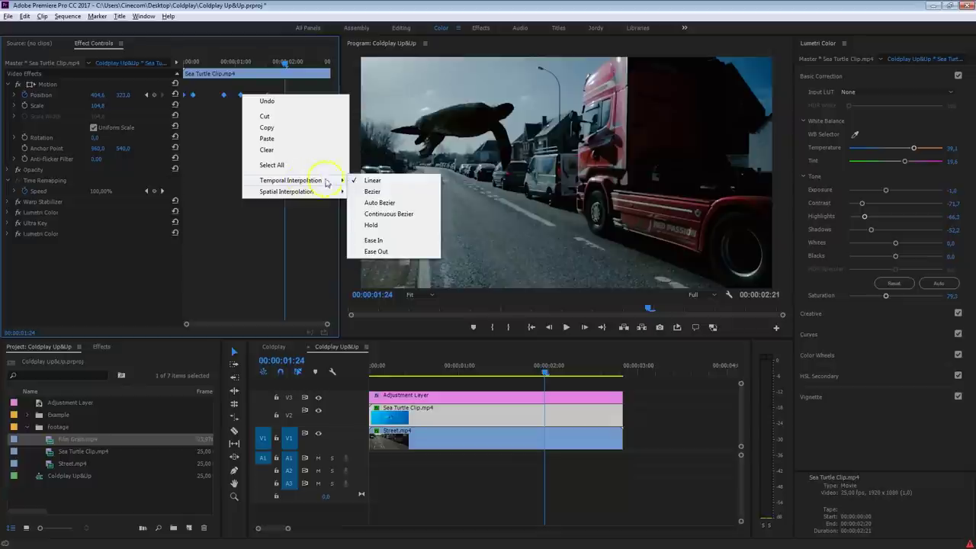
pyautogui.click(399, 197)
pyautogui.moveTo(229, 64); pyautogui.dragTo(151, 62)
pyautogui.press('space')
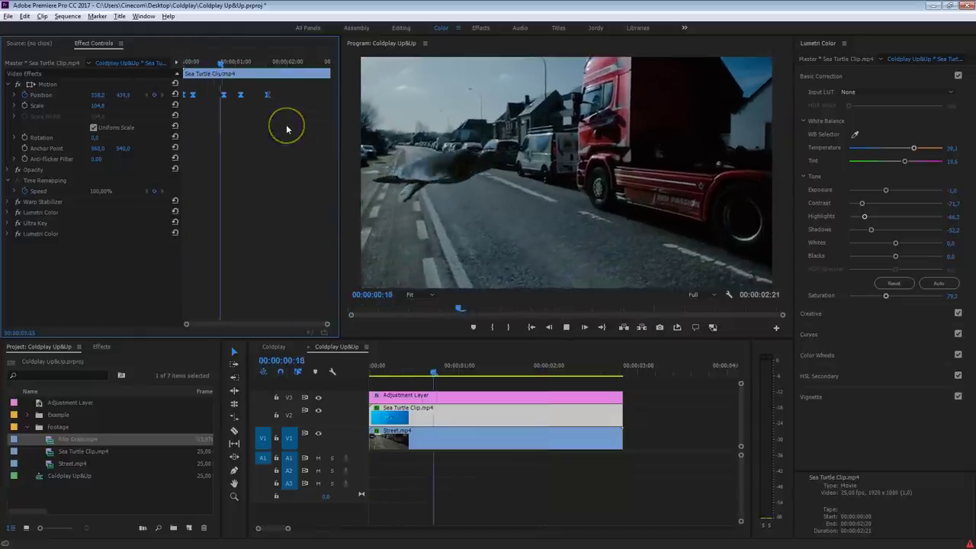
# - Lower the turtle clip's Position keyframe at 00:00:01:16 to 404,6, 410,7 and check the movement by scrubbing and playing
pyautogui.click(239, 69)
pyautogui.moveTo(238, 68); pyautogui.dragTo(268, 90)
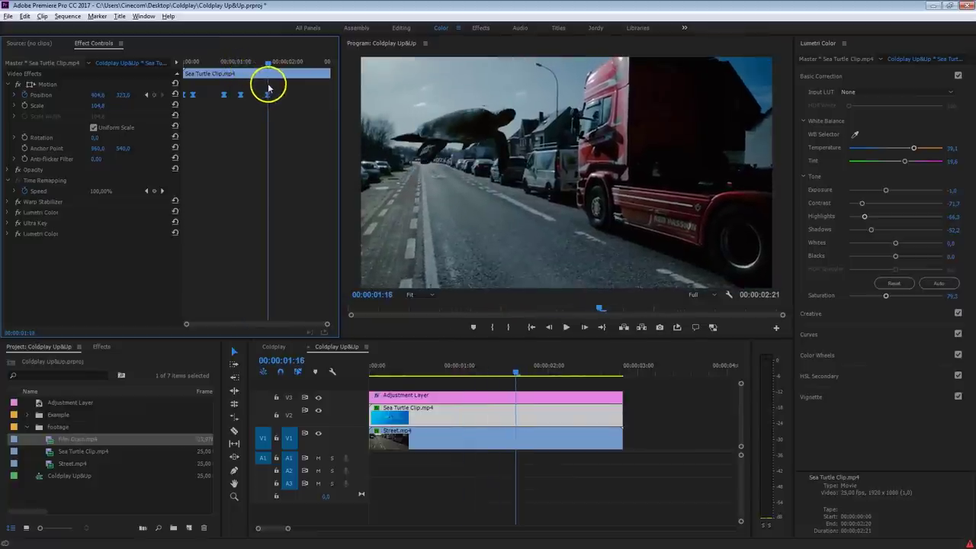
pyautogui.moveTo(128, 96); pyautogui.dragTo(174, 96)
pyautogui.moveTo(261, 60); pyautogui.dragTo(257, 112)
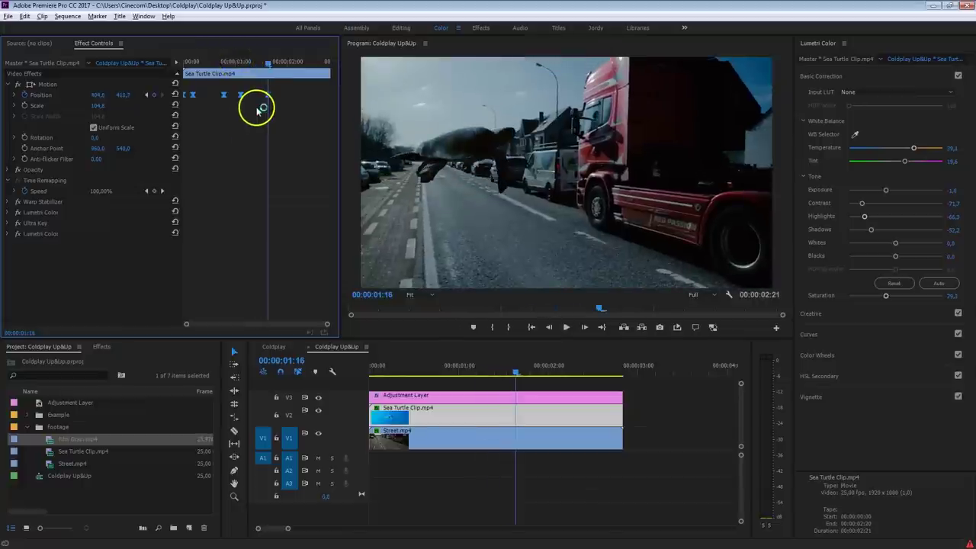
pyautogui.moveTo(206, 61); pyautogui.dragTo(257, 66)
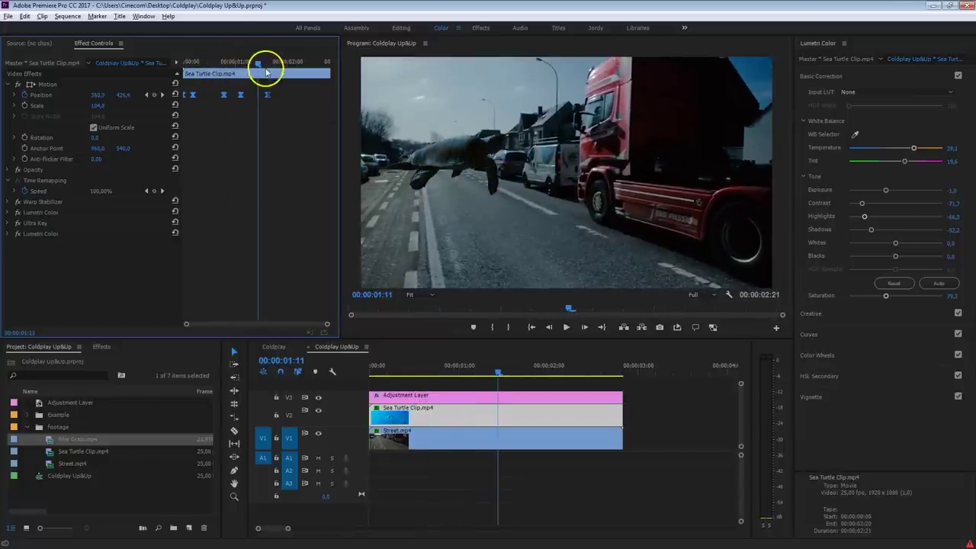
pyautogui.moveTo(279, 69); pyautogui.dragTo(228, 61)
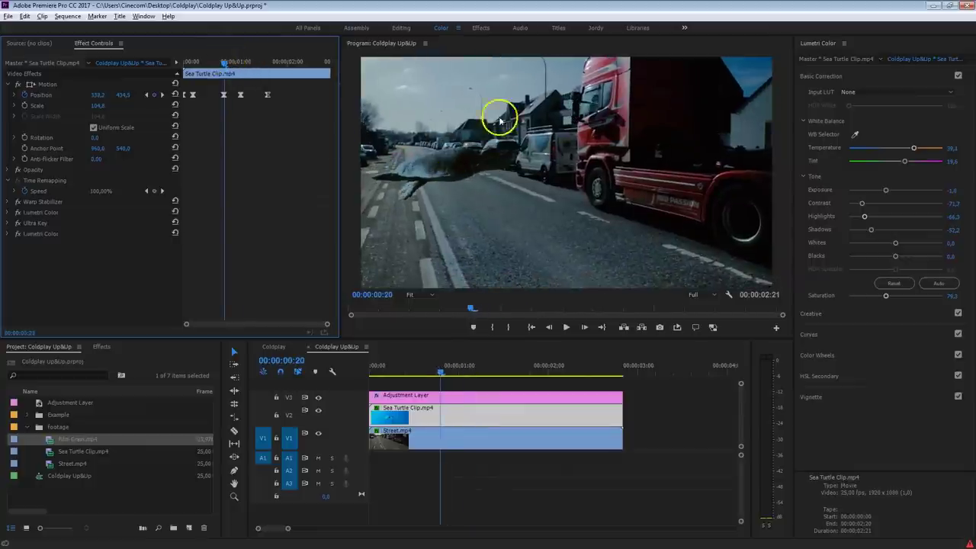
pyautogui.press('space')
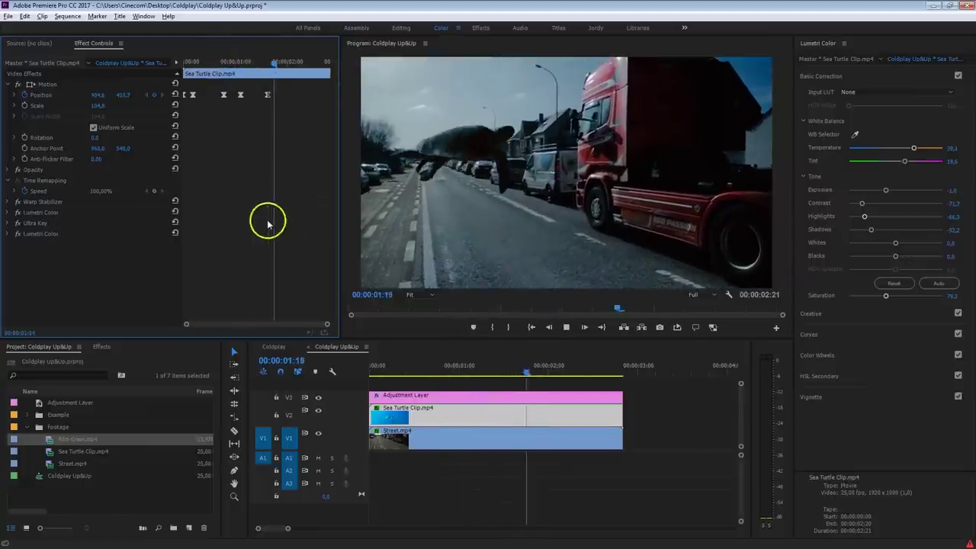
# - Keyframe the turtle clip's Scale from 104,8 at its start to a smaller value at its end, and play it
pyautogui.moveTo(246, 76); pyautogui.dragTo(185, 61)
pyautogui.click(221, 109)
pyautogui.press('space')
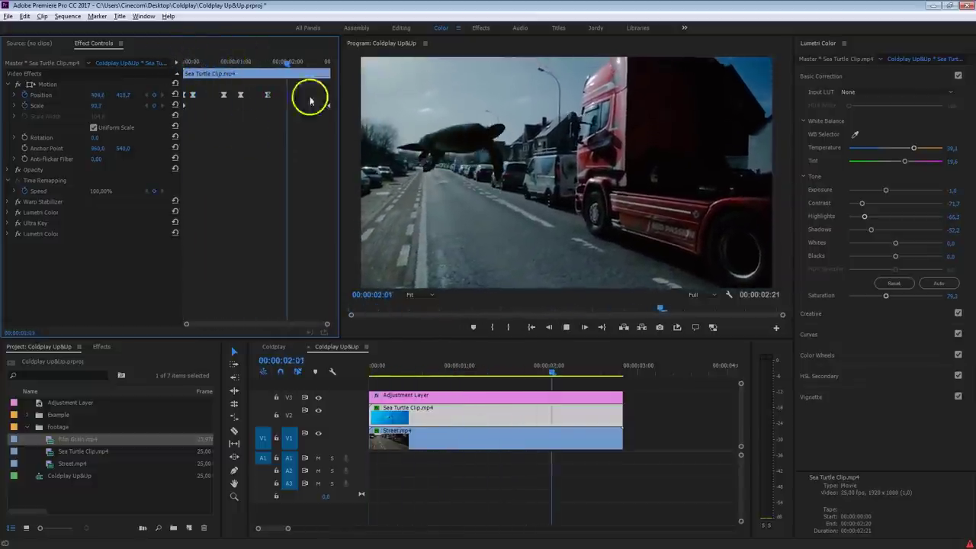
# - Replay and scrub the sequence to examine the turtle's size change and how it fits into the street shot
pyautogui.moveTo(261, 60); pyautogui.dragTo(160, 61)
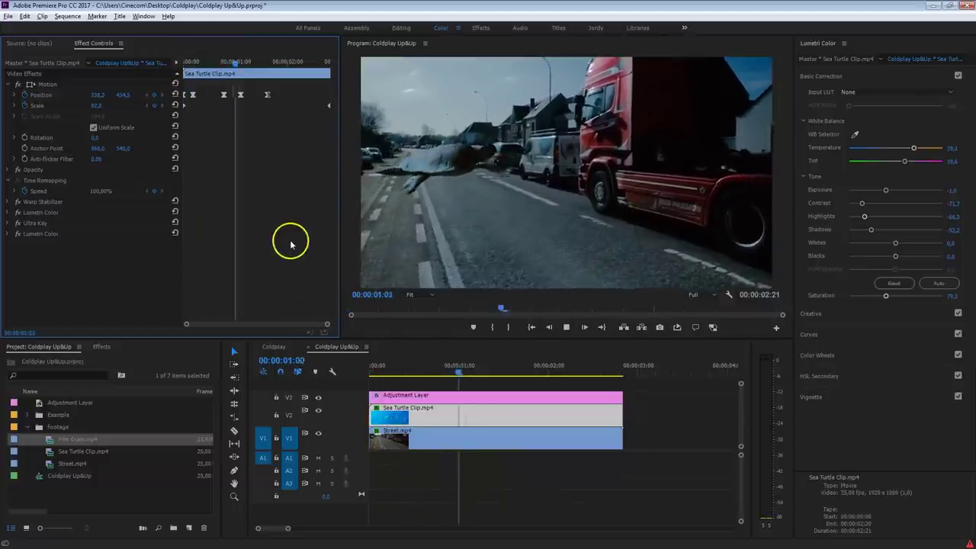
pyautogui.press('space')
pyautogui.moveTo(273, 67); pyautogui.dragTo(157, 87)
pyautogui.press('space')
pyautogui.press('space')
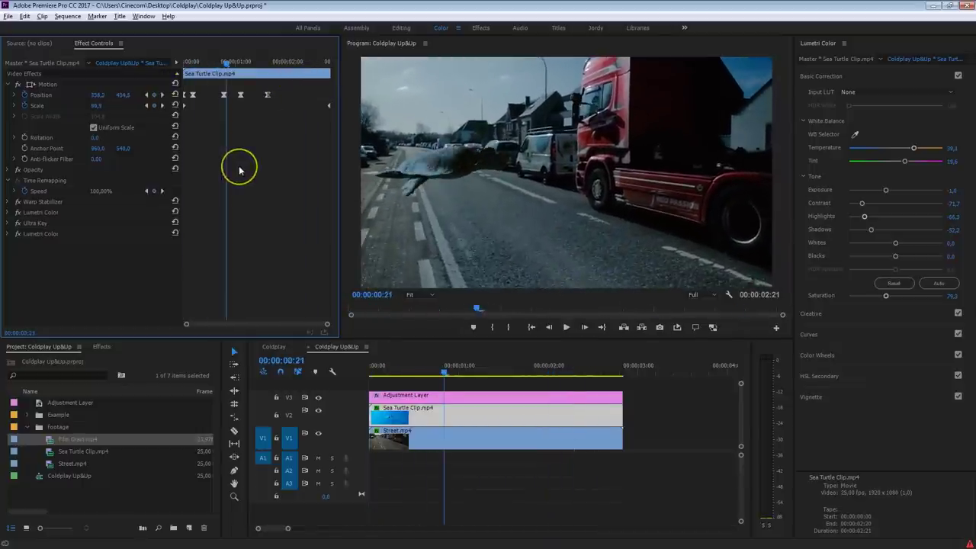
pyautogui.moveTo(239, 169); pyautogui.dragTo(259, 155)
pyautogui.moveTo(260, 67); pyautogui.dragTo(280, 63)
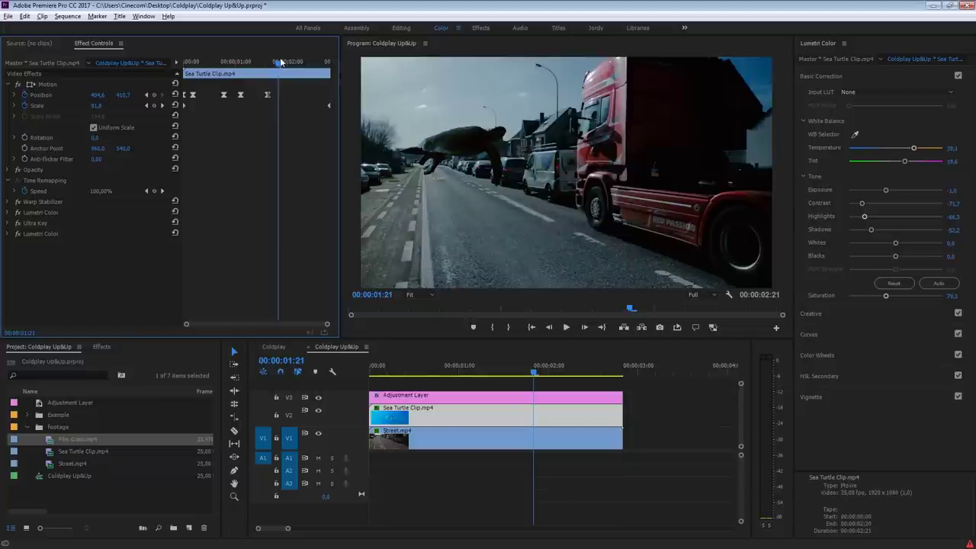
pyautogui.moveTo(280, 59); pyautogui.dragTo(207, 61)
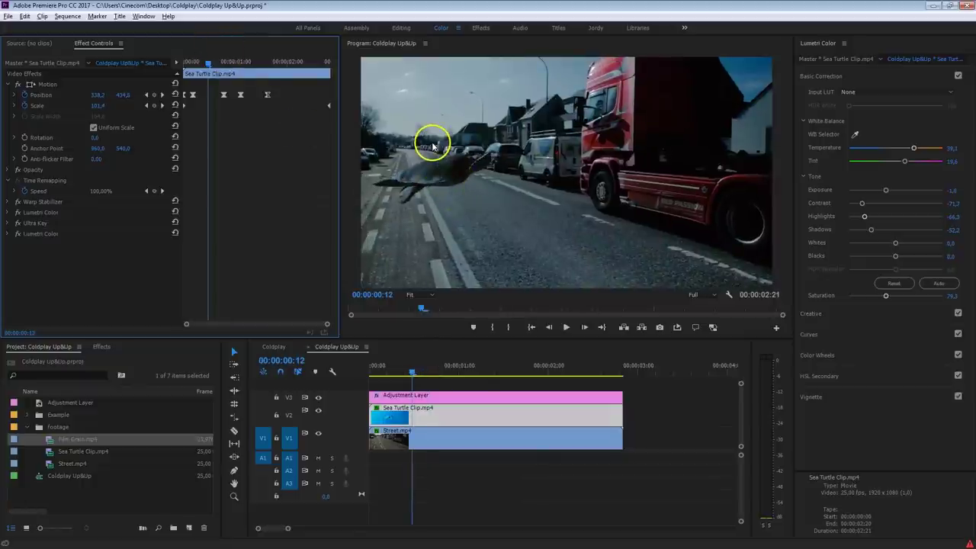
pyautogui.moveTo(229, 62); pyautogui.dragTo(289, 64)
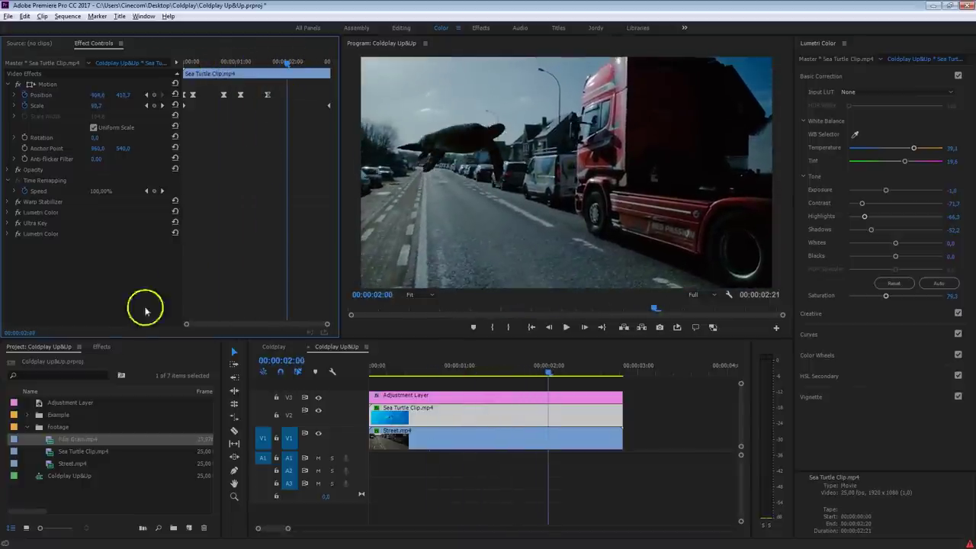
# - Search the effects for blur and apply Gaussian Blur to both the turtle clip and the street clip
pyautogui.click(101, 347)
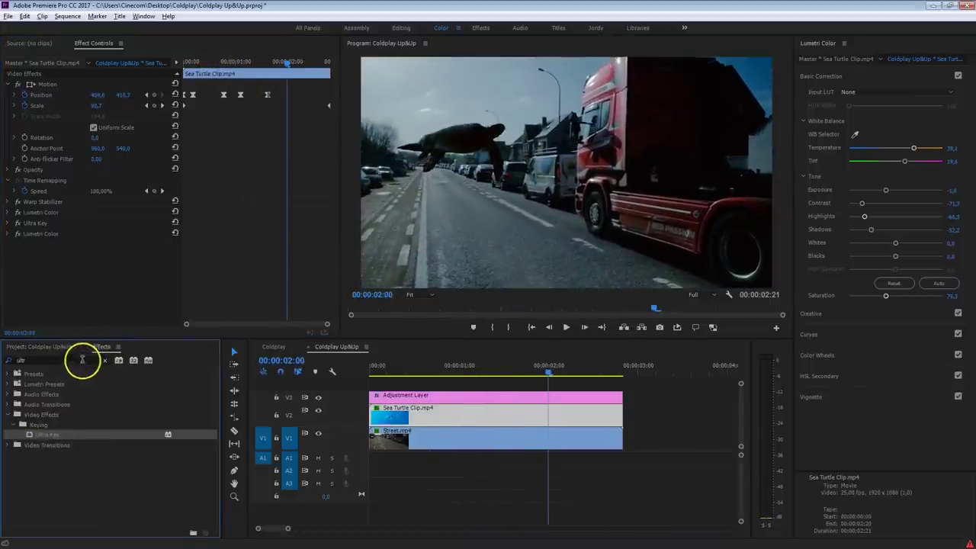
pyautogui.click(82, 360)
pyautogui.write('blur')
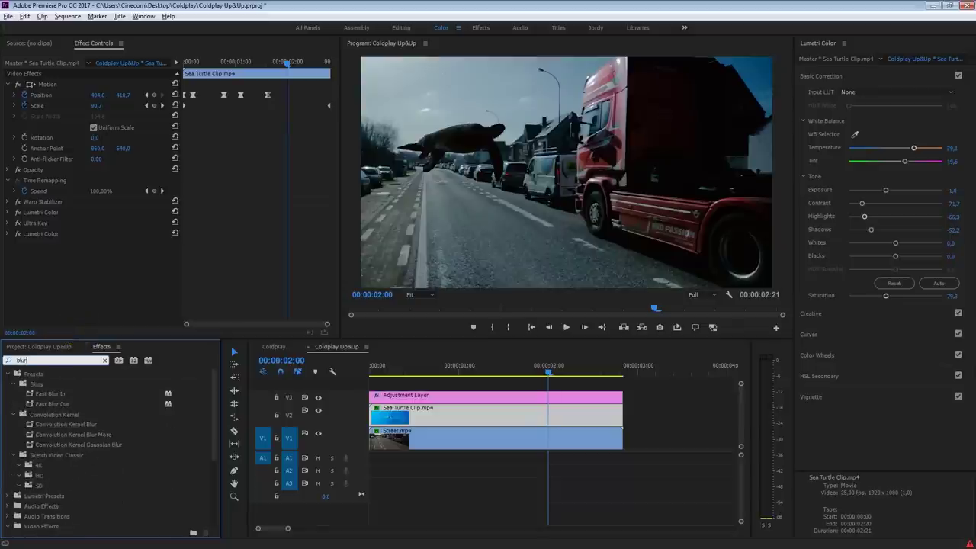
pyautogui.scroll(-3, 152, 454)
pyautogui.click(53, 473)
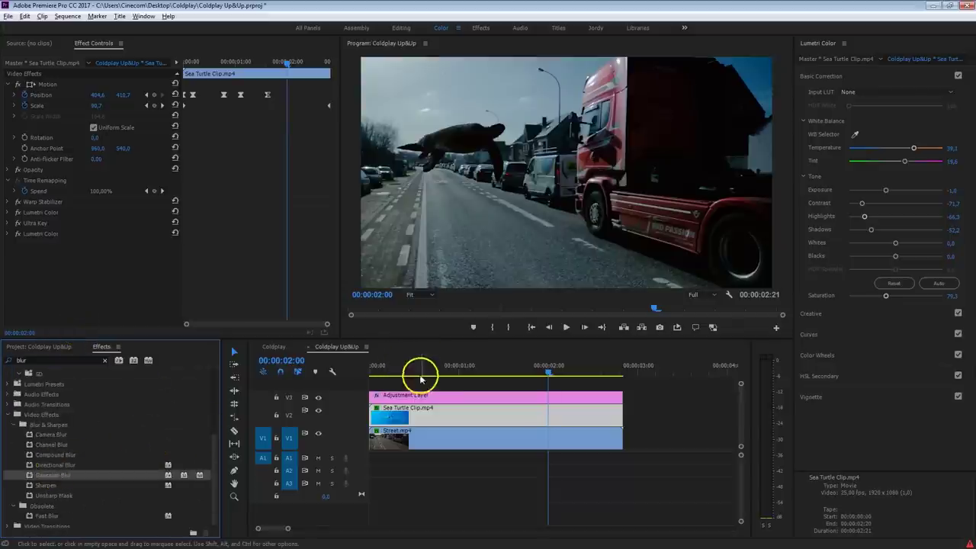
pyautogui.moveTo(412, 372)
pyautogui.mouseDown()
pyautogui.moveTo(394, 371)
pyautogui.moveTo(416, 372)
pyautogui.mouseUp()
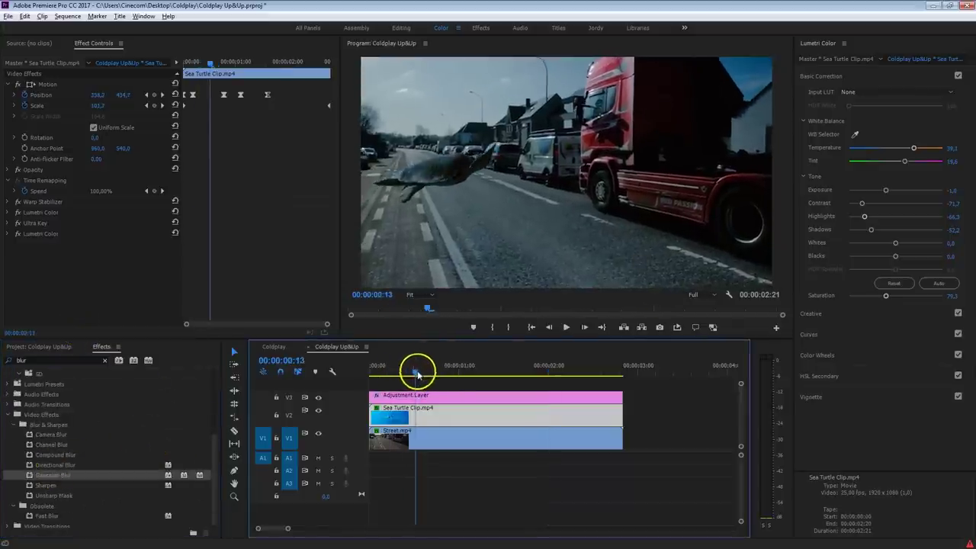
pyautogui.moveTo(36, 478); pyautogui.dragTo(391, 412)
pyautogui.click(416, 434)
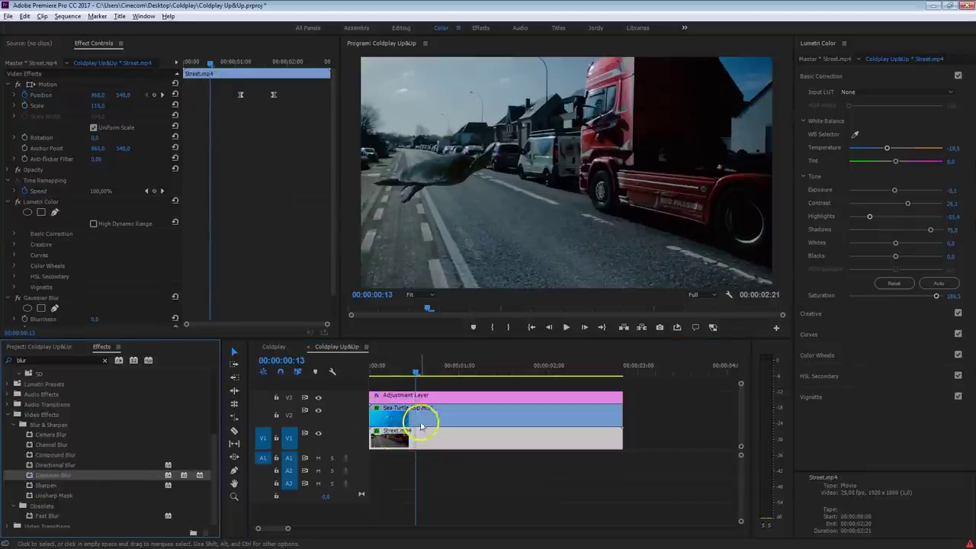
# - Set the street clip's Gaussian Blur Blurriness to 10 and start keyframing it at 00:00:00:13
pyautogui.moveTo(329, 140); pyautogui.dragTo(329, 160)
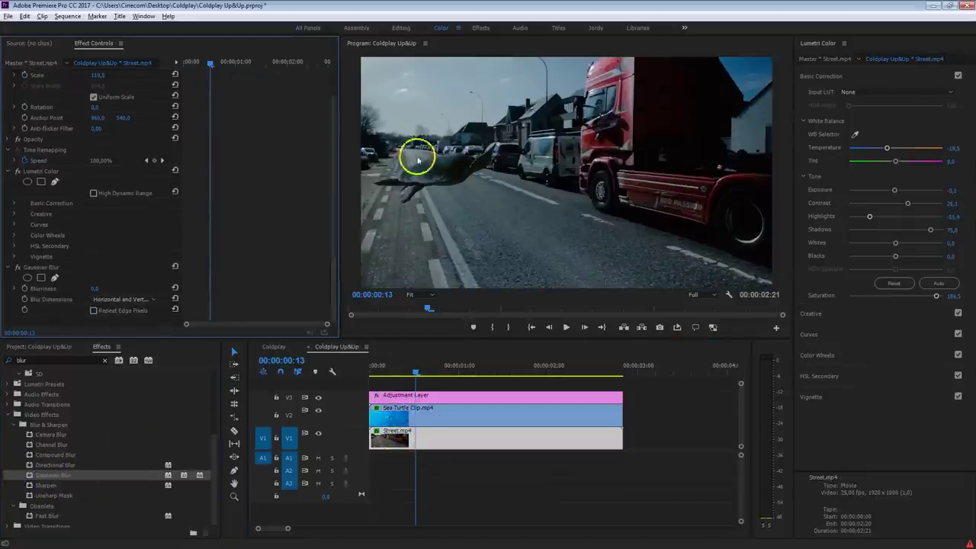
pyautogui.click(95, 289)
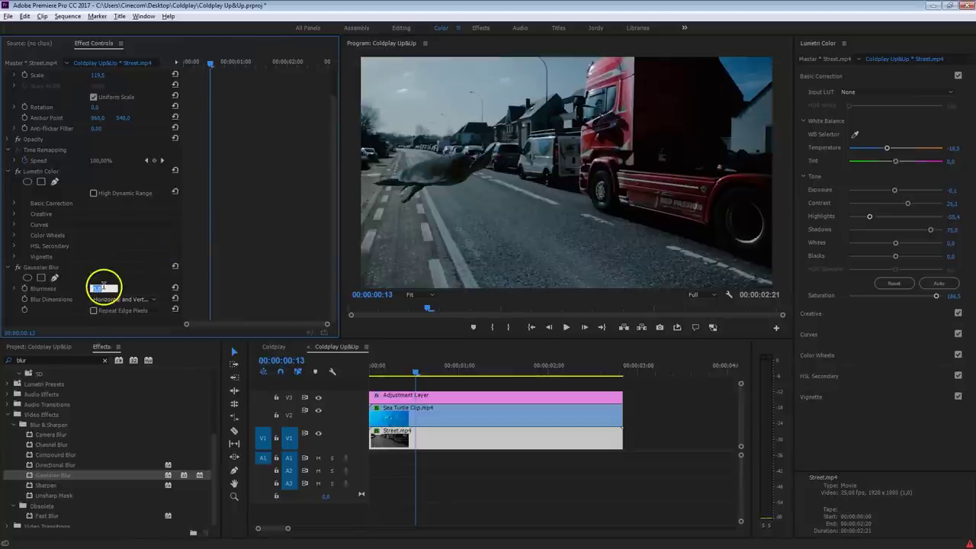
pyautogui.press('Return')
pyautogui.click(27, 289)
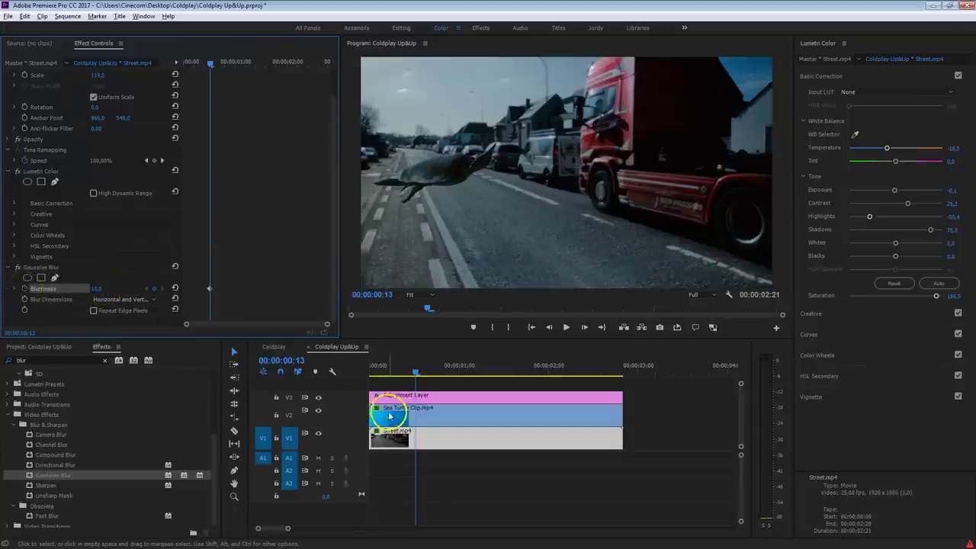
# - Keyframe the turtle clip's Blurriness at 0 at 00:00:00:13 and at 10 at 00:00:00:23
pyautogui.click(394, 420)
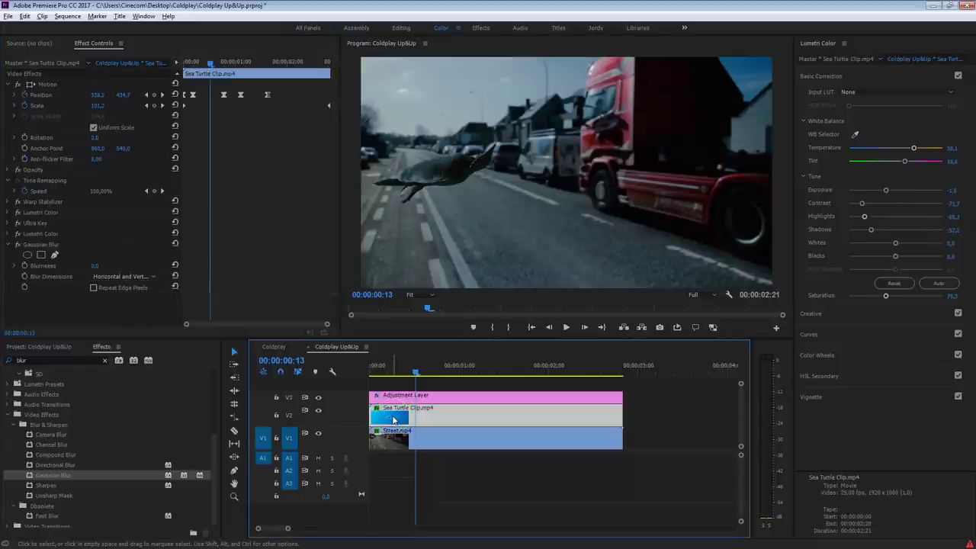
pyautogui.click(25, 265)
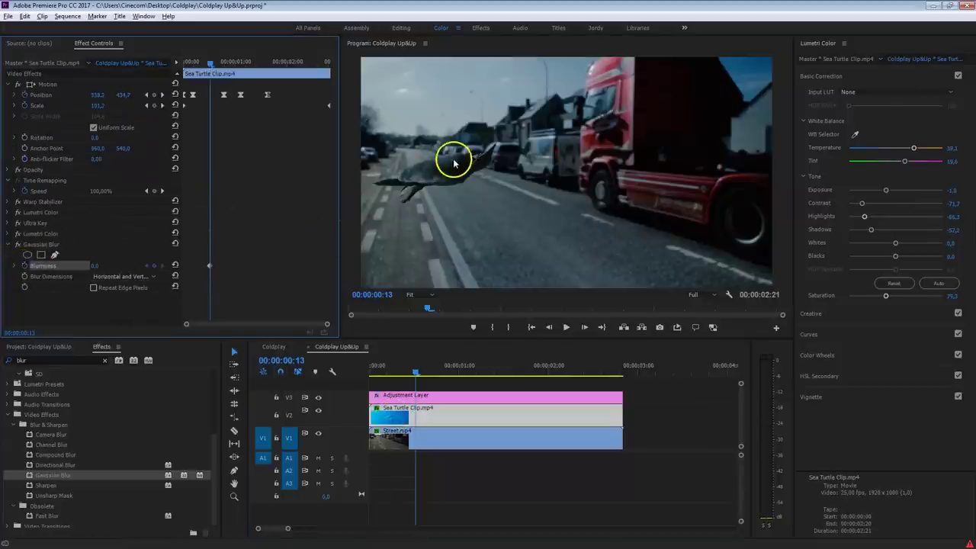
pyautogui.moveTo(218, 61); pyautogui.dragTo(231, 71)
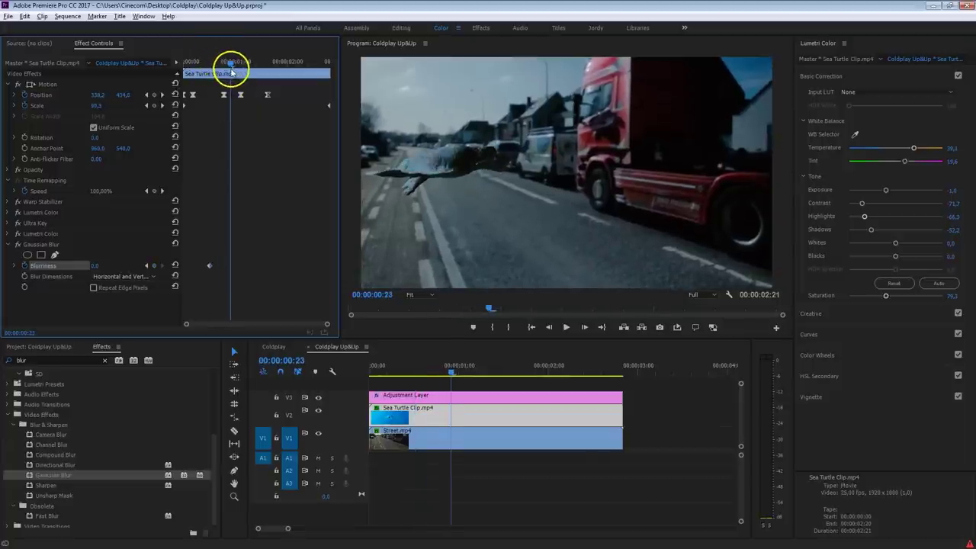
pyautogui.click(98, 265)
pyautogui.write('10')
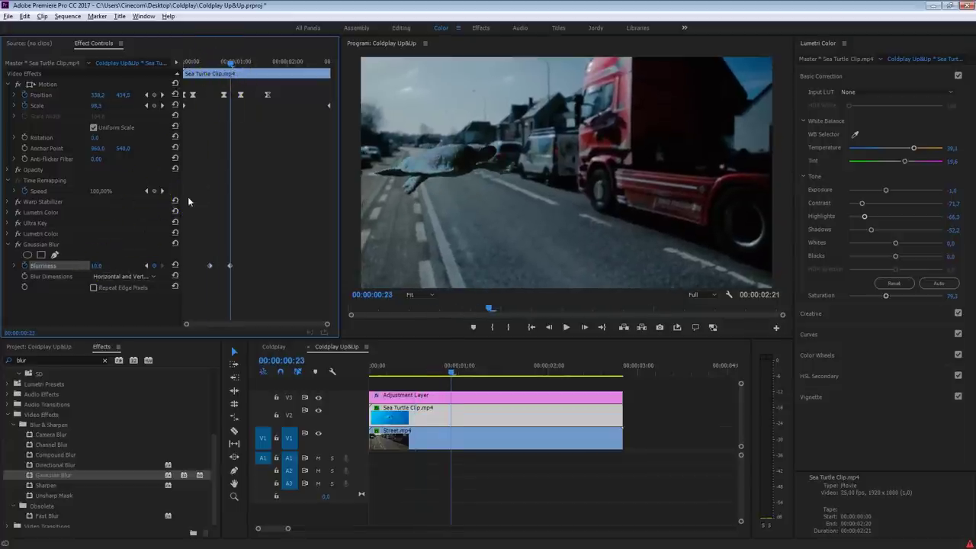
# - Set the street clip's Blurriness to 0 at 00:00:00:23 and return to 00:00:00:13 to check the focus shift
pyautogui.click(424, 447)
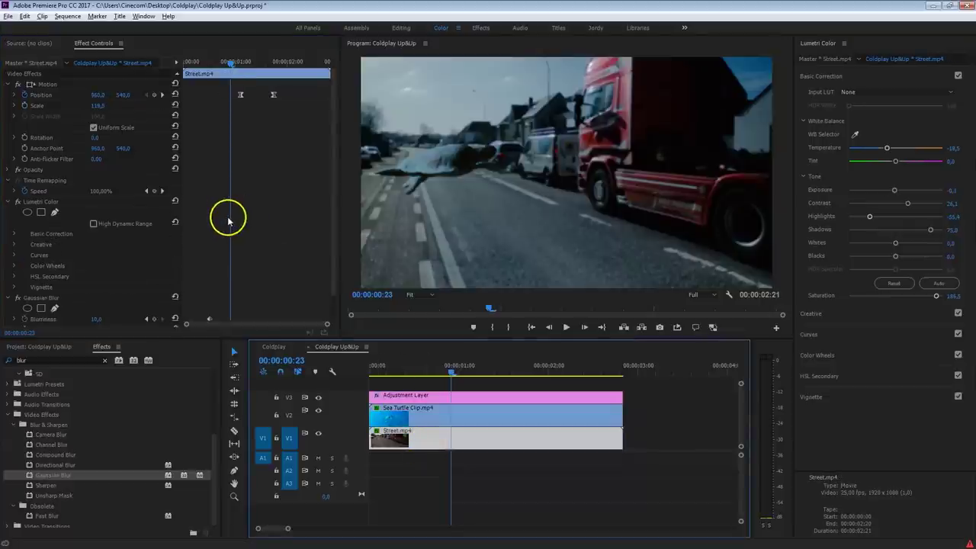
pyautogui.scroll(-1, 226, 216)
pyautogui.click(103, 287)
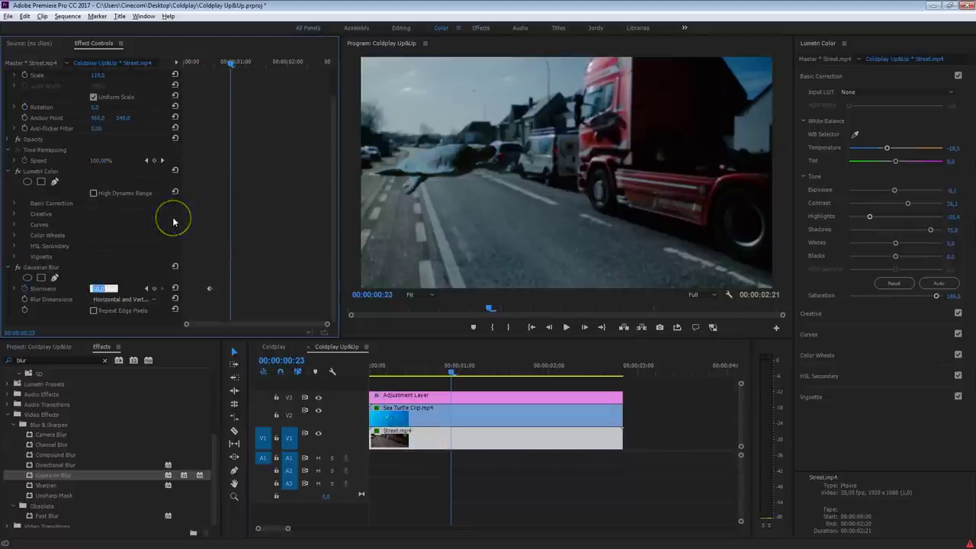
pyautogui.moveTo(211, 61)
pyautogui.mouseDown()
pyautogui.moveTo(201, 61)
pyautogui.moveTo(211, 63)
pyautogui.mouseUp()
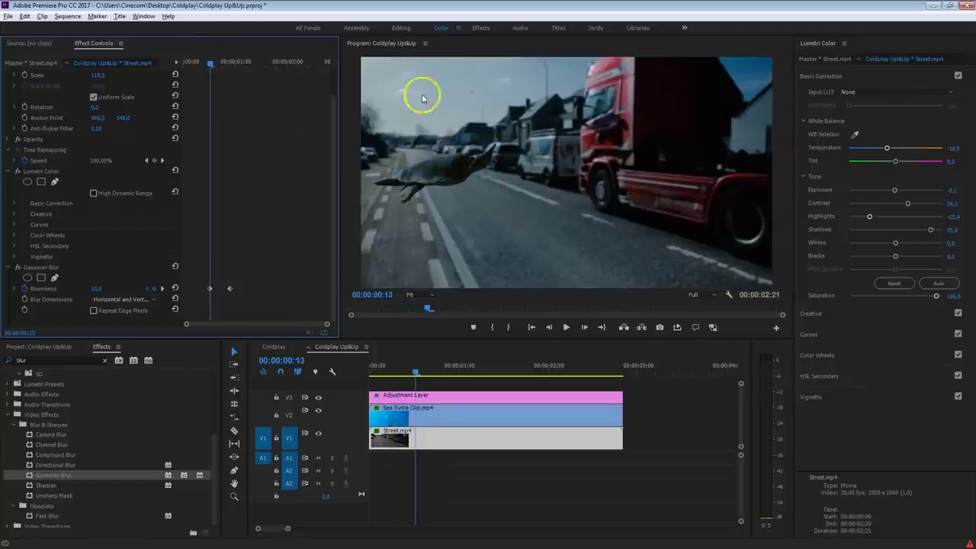
# - Add a street clip Blurriness keyframe of 10 at 00:00:01:10
pyautogui.moveTo(216, 69); pyautogui.dragTo(257, 87)
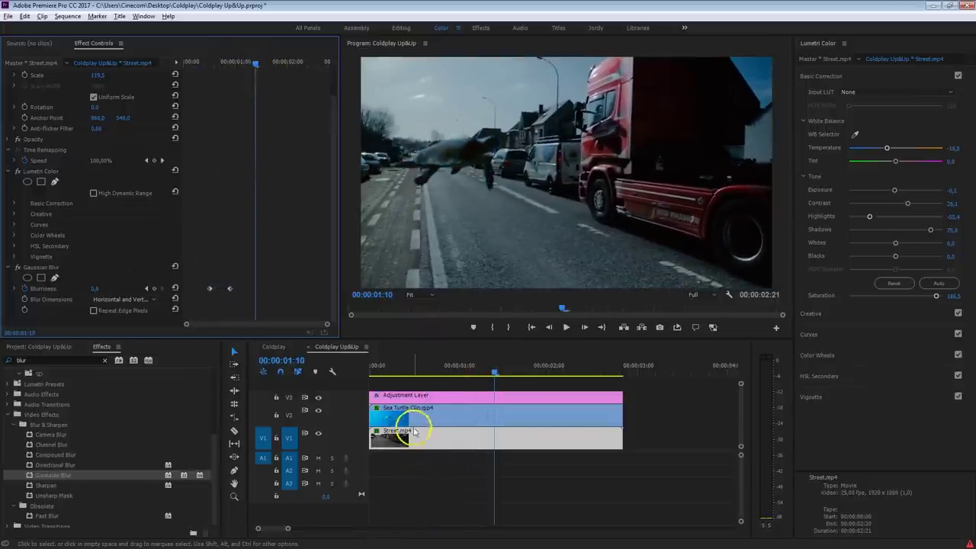
pyautogui.click(103, 287)
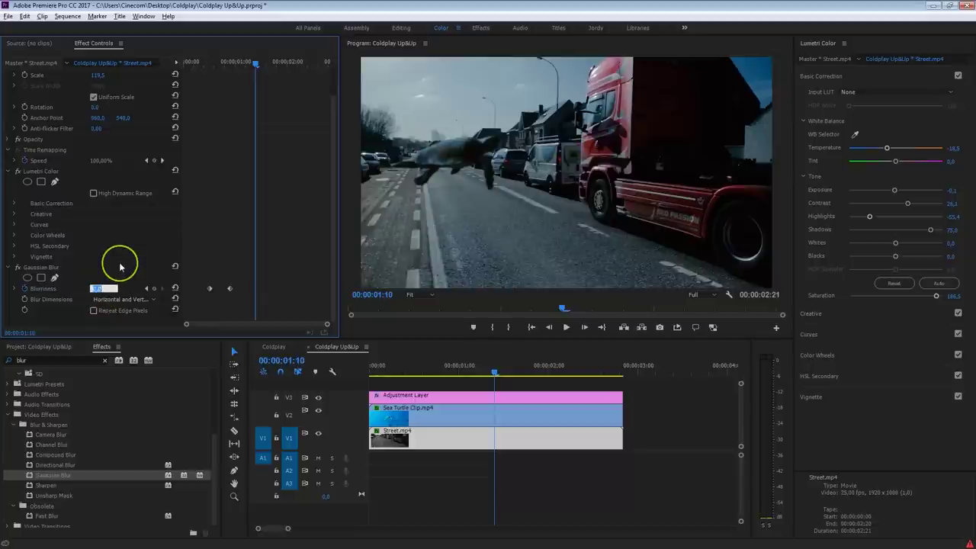
pyautogui.write('10')
pyautogui.press('Return')
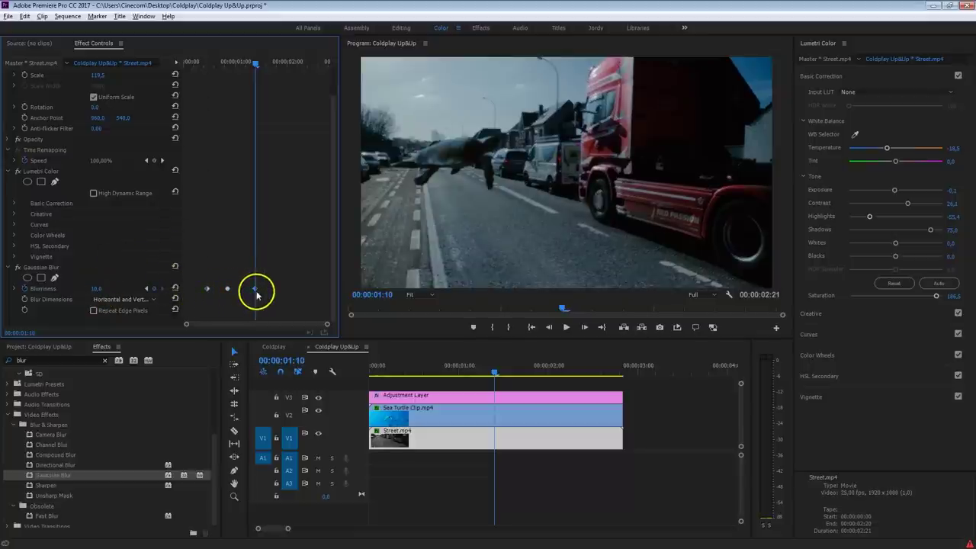
# - Set the turtle clip's Blurriness to 0 at 00:00:01:10, and duplicate its three blur keyframes from 00:00:01:21
pyautogui.click(415, 412)
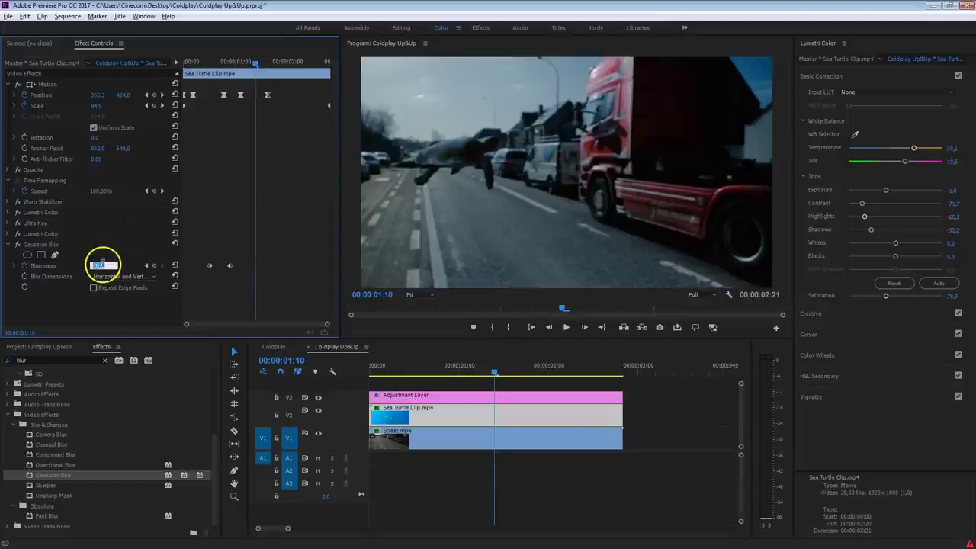
pyautogui.moveTo(204, 64); pyautogui.dragTo(258, 79)
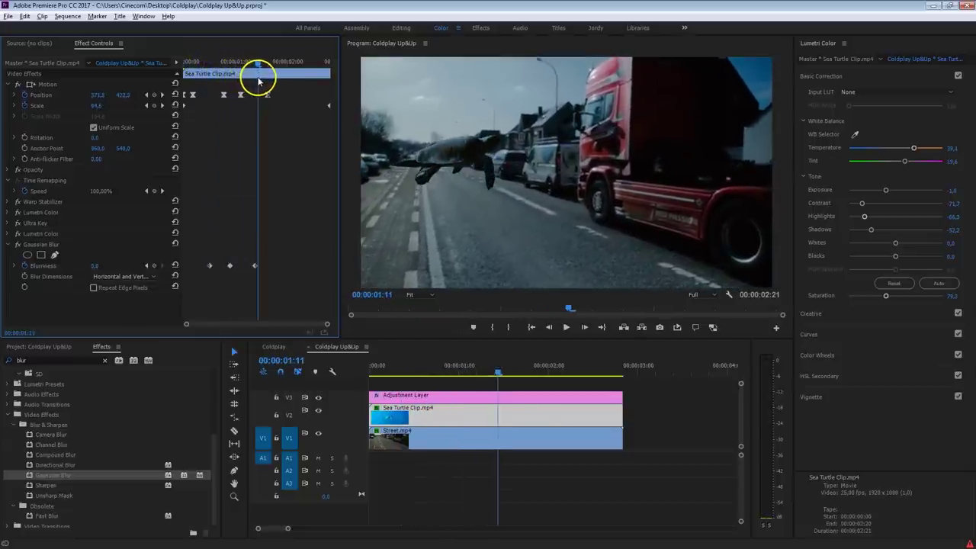
pyautogui.moveTo(210, 244); pyautogui.dragTo(274, 277)
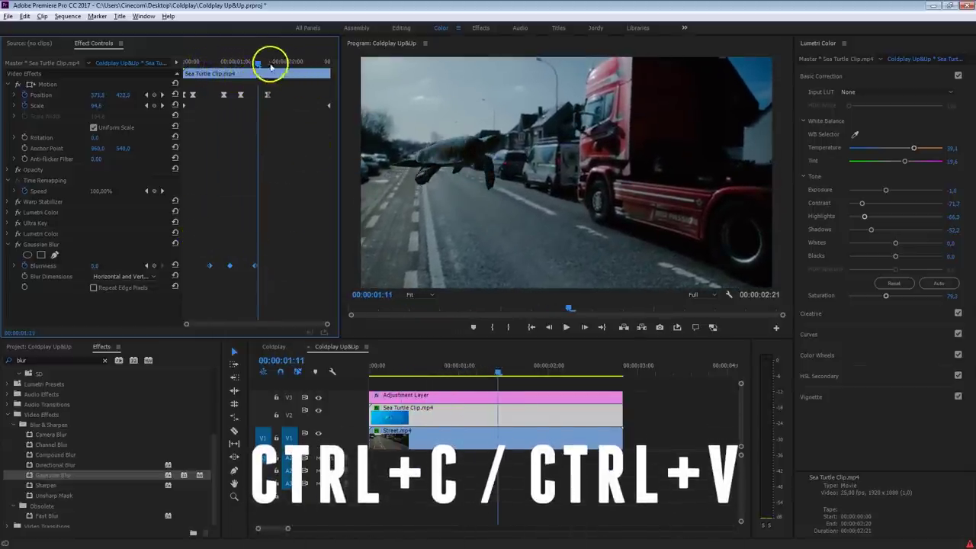
pyautogui.moveTo(270, 64); pyautogui.dragTo(278, 69)
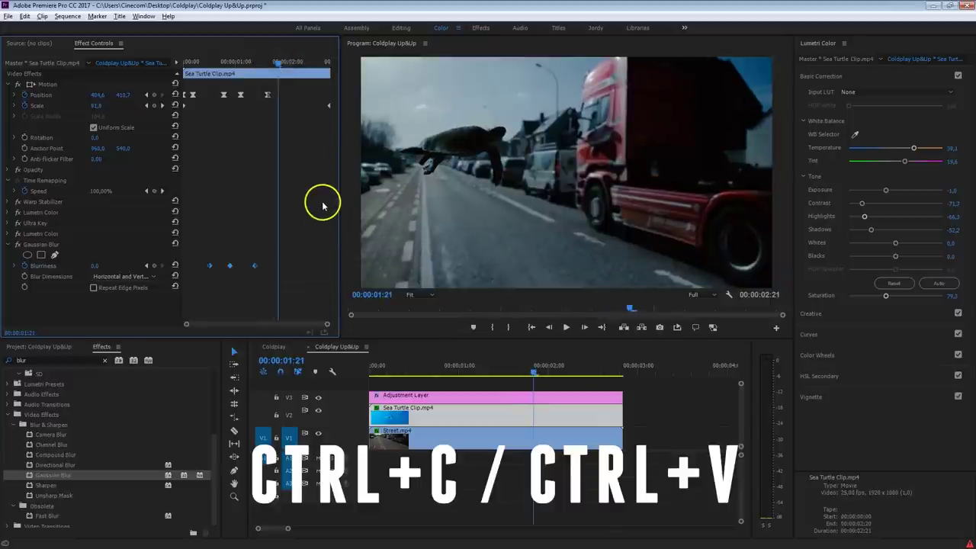
# - Copy the street clip's three Blurriness keyframes, paste them from 00:00:01:21, and go back to about 00:00:00:07 for review
pyautogui.click(476, 442)
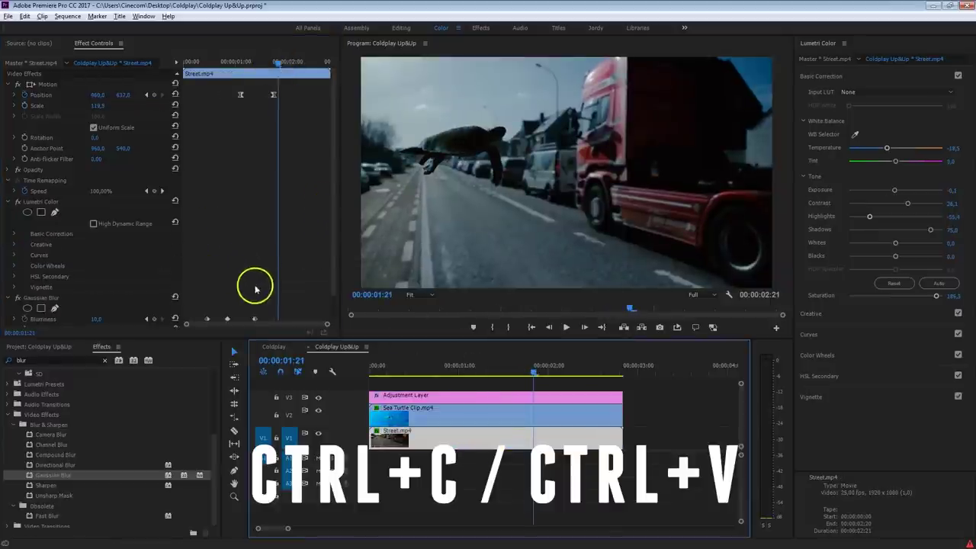
pyautogui.moveTo(192, 324); pyautogui.dragTo(261, 254)
pyautogui.hotkey('ctrl', 'c')
pyautogui.hotkey('ctrl', 'v')
pyautogui.click(396, 368)
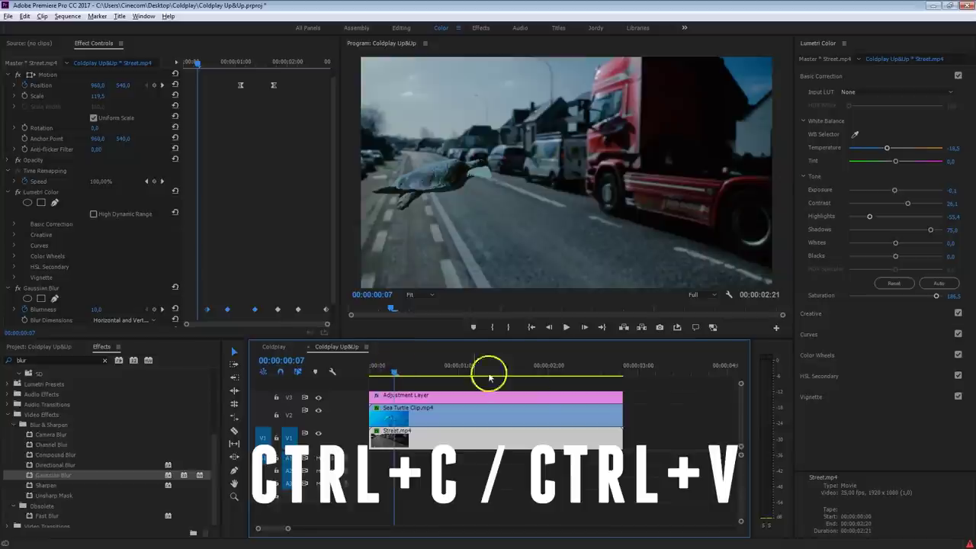
# - Play back the sequence several times to review the alternating focus blur between turtle and street
pyautogui.click(674, 414)
pyautogui.press('space')
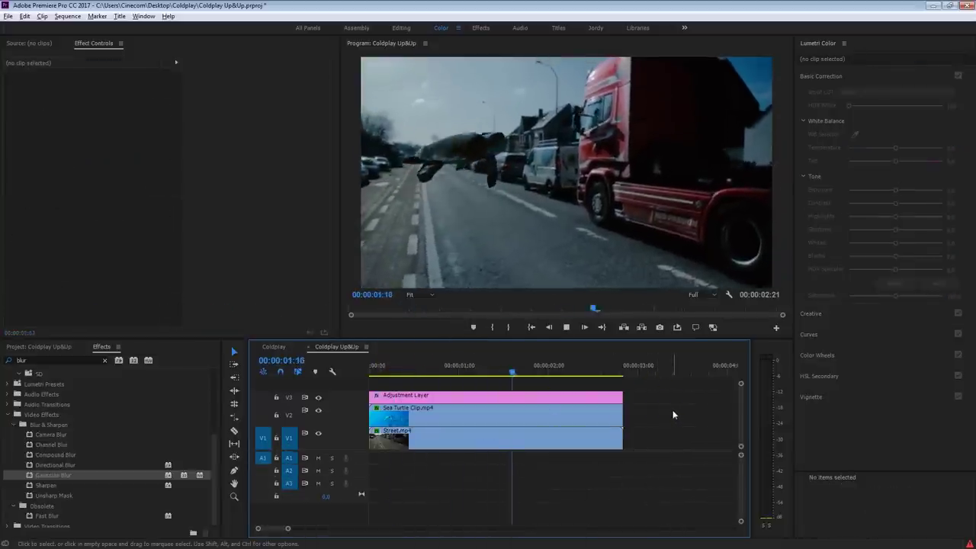
pyautogui.moveTo(438, 375); pyautogui.dragTo(482, 376)
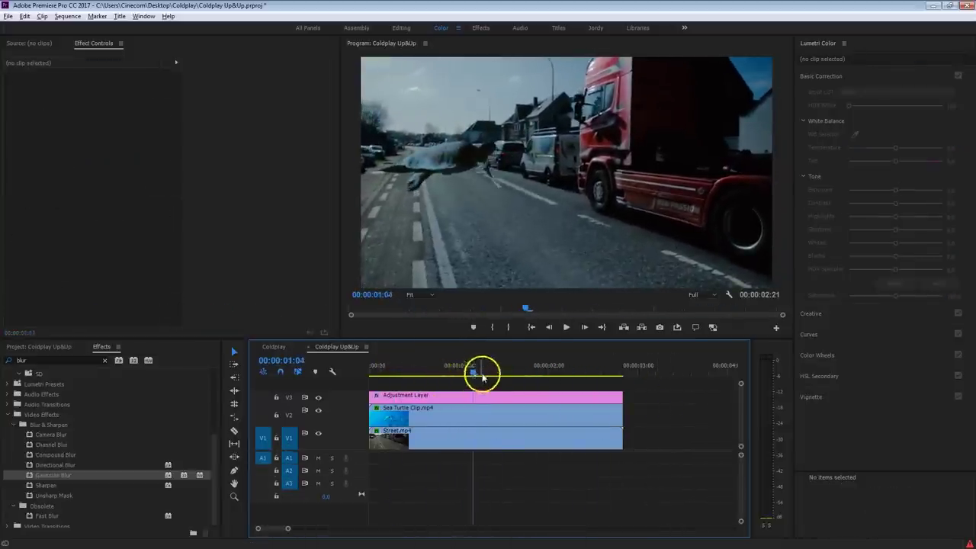
pyautogui.press('space')
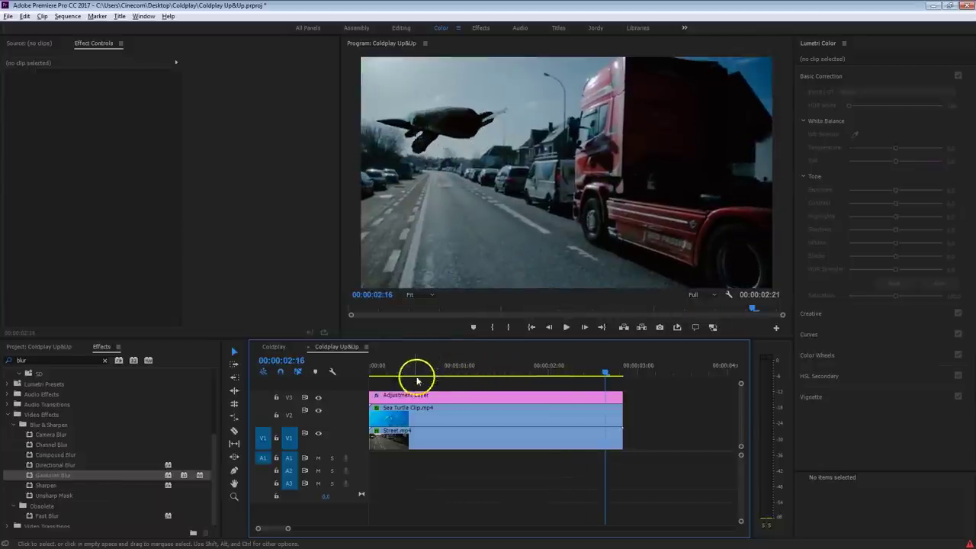
pyautogui.click(404, 367)
pyautogui.press('space')
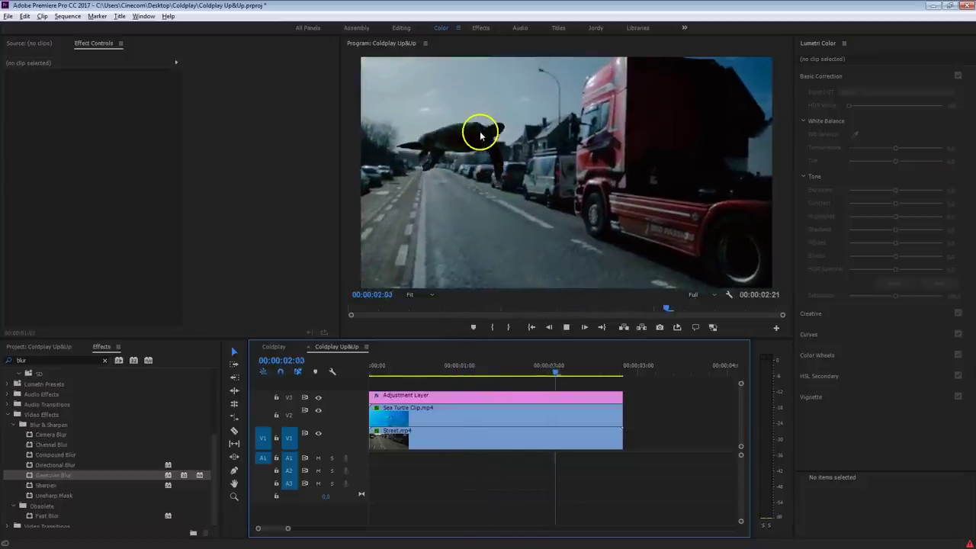
pyautogui.press('space')
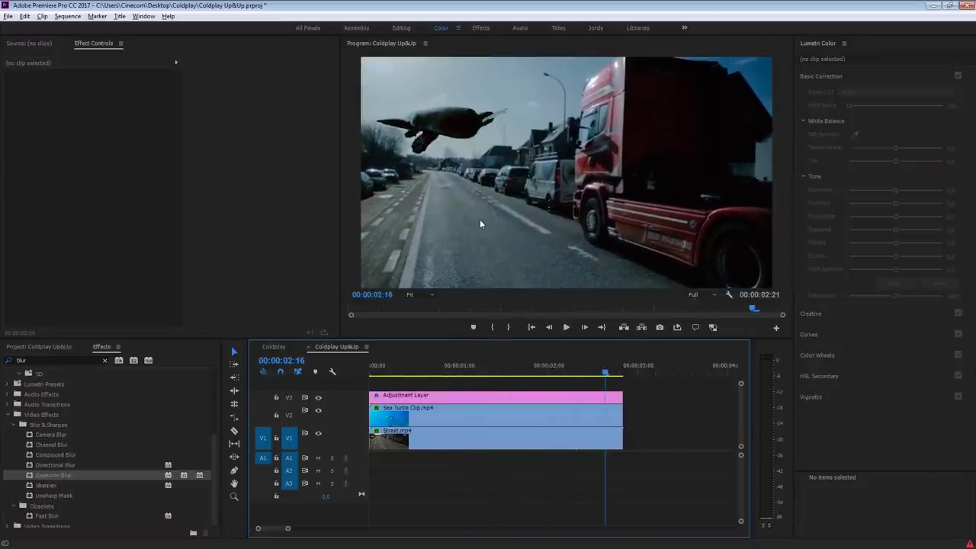
# - Place Film Grain.mp4 on a new video track above the adjustment layer from the sequence start and scale it to 151.1
pyautogui.click(32, 348)
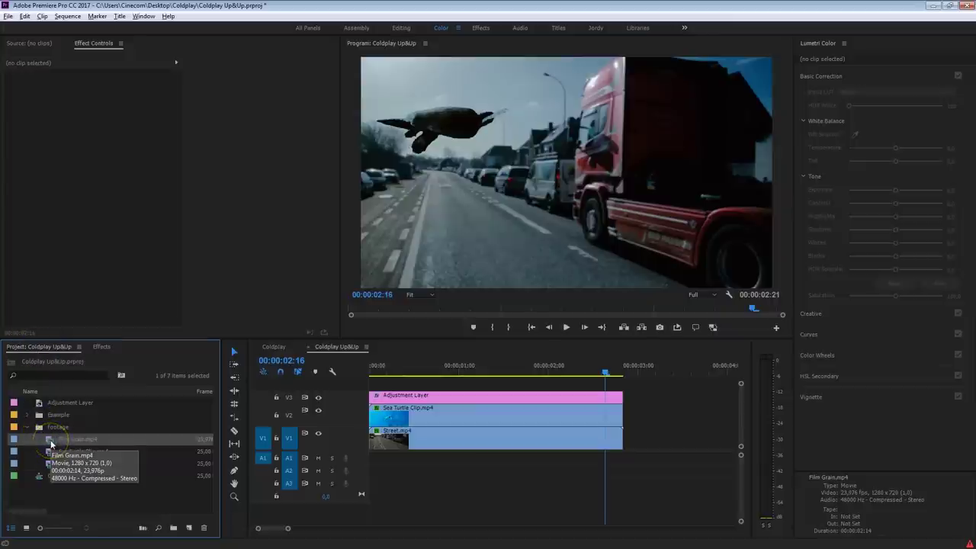
pyautogui.moveTo(50, 444); pyautogui.dragTo(364, 389)
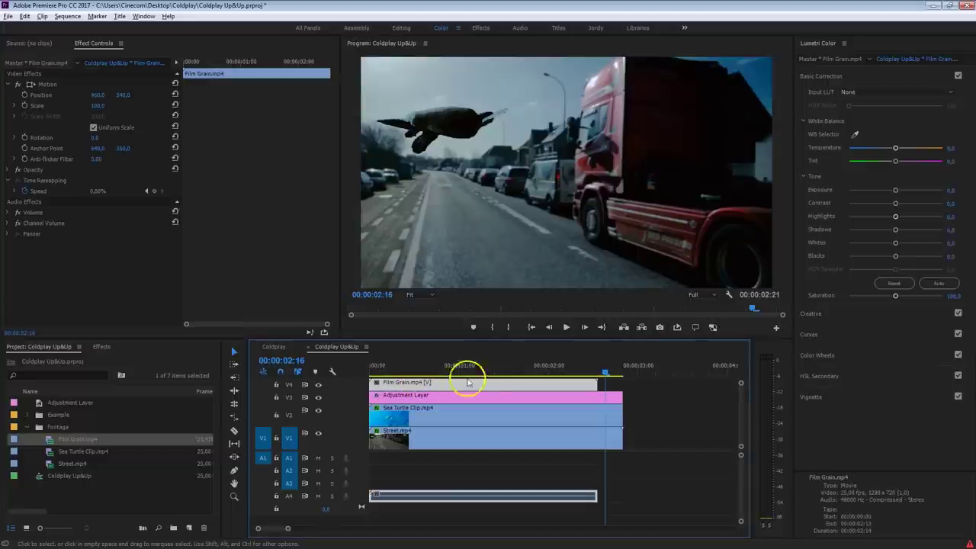
pyautogui.click(483, 367)
# - Set the film grain clip's opacity blend mode to Vivid Light
pyautogui.click(9, 169)
pyautogui.click(126, 200)
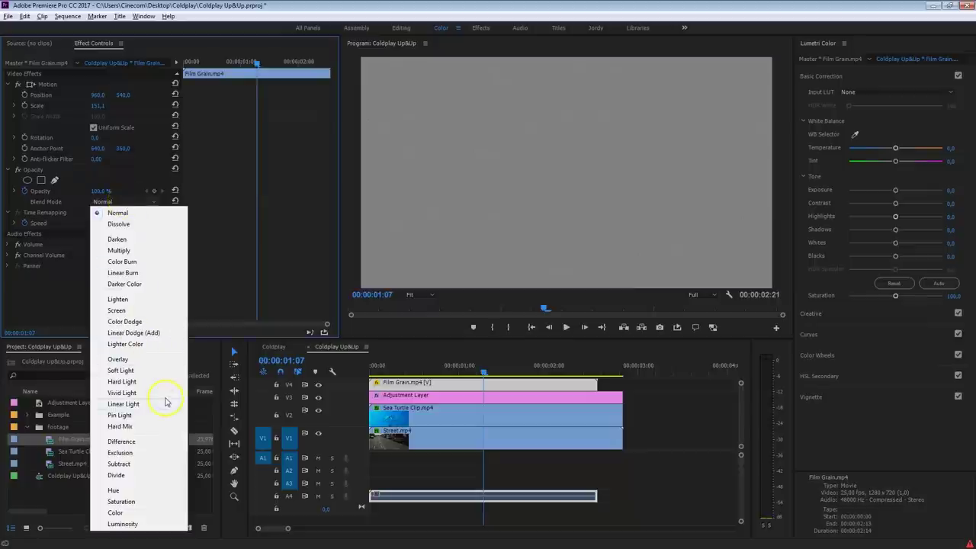
pyautogui.click(165, 393)
# - Play the sequence from the beginning repeatedly to examine the film grain over the composite
pyautogui.moveTo(492, 360); pyautogui.dragTo(362, 402)
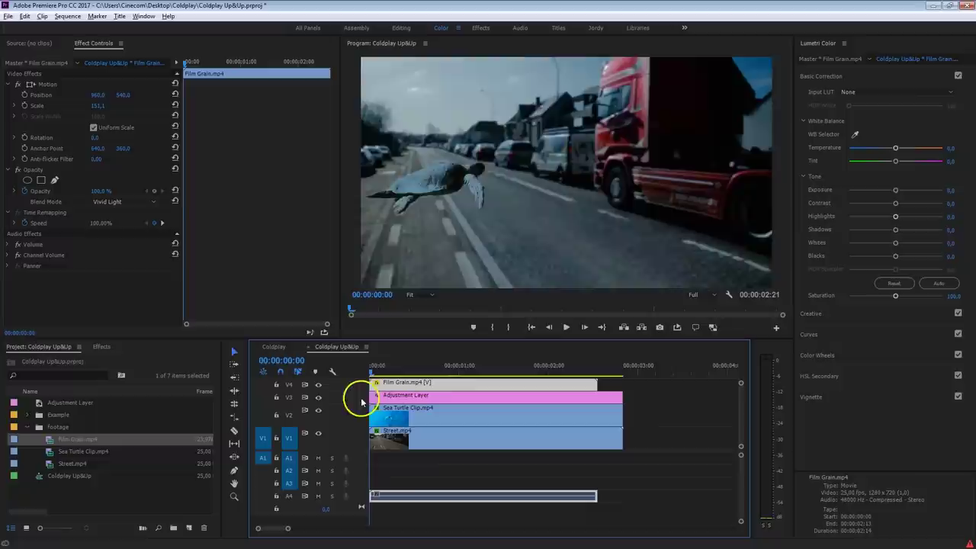
pyautogui.press('space')
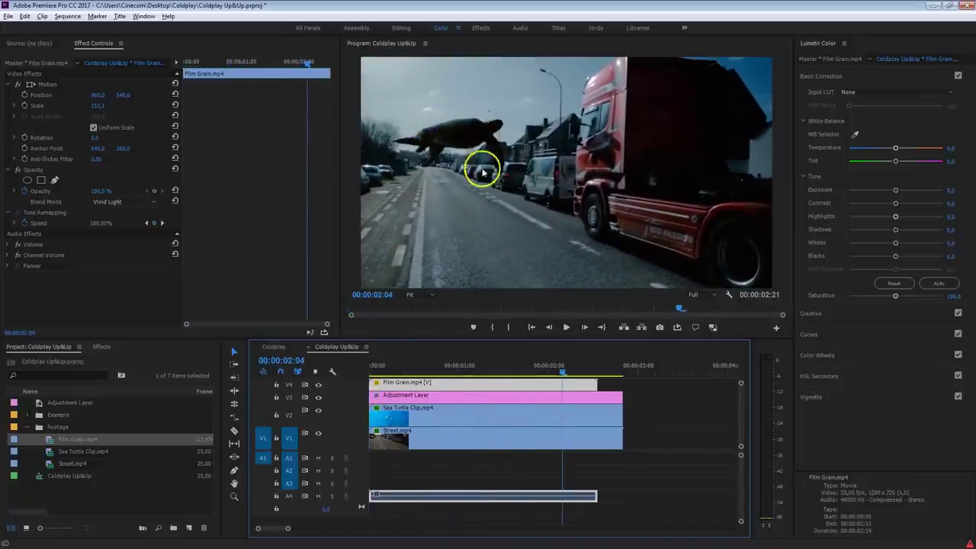
pyautogui.click(399, 366)
pyautogui.press('space')
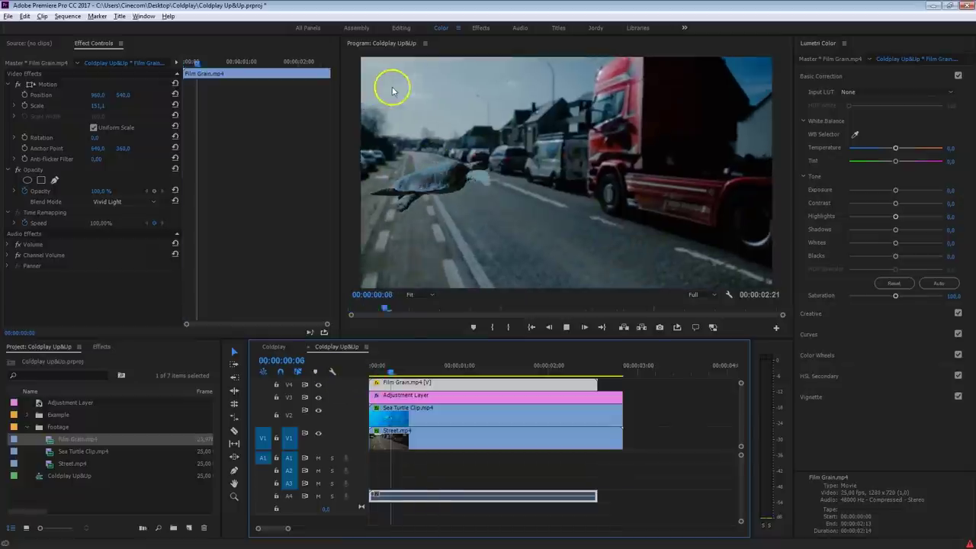
pyautogui.press('space')
pyautogui.press('space')
pyautogui.click(445, 369)
pyautogui.click(422, 327)
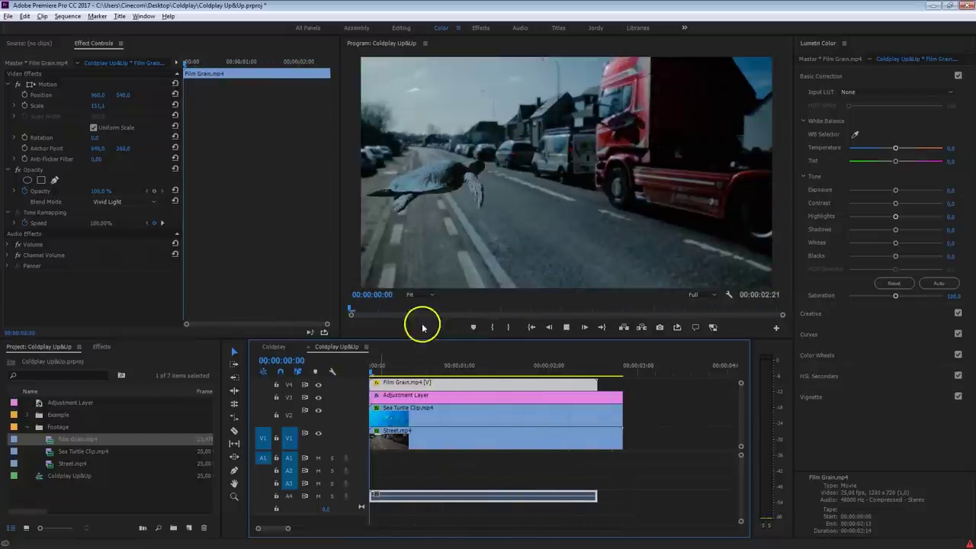